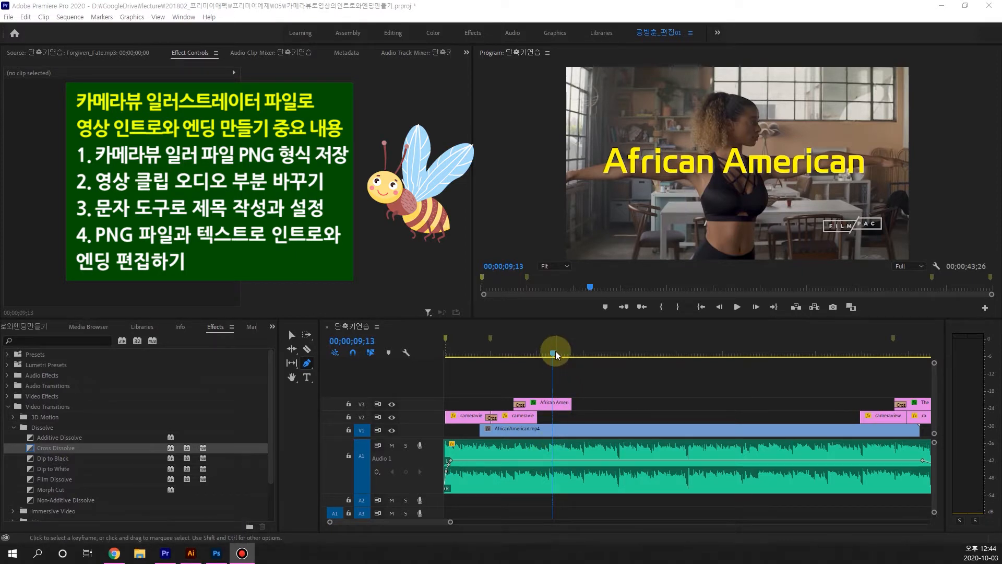
Play the finished sequence from its beginning to preview the intro and ending.
drag(450, 522, 456, 524)
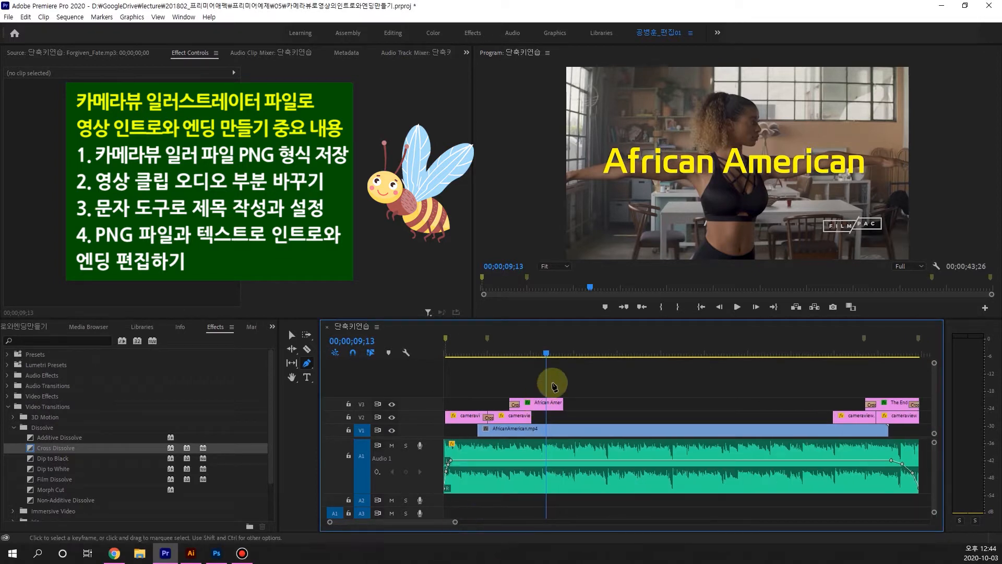
drag(544, 354, 406, 368)
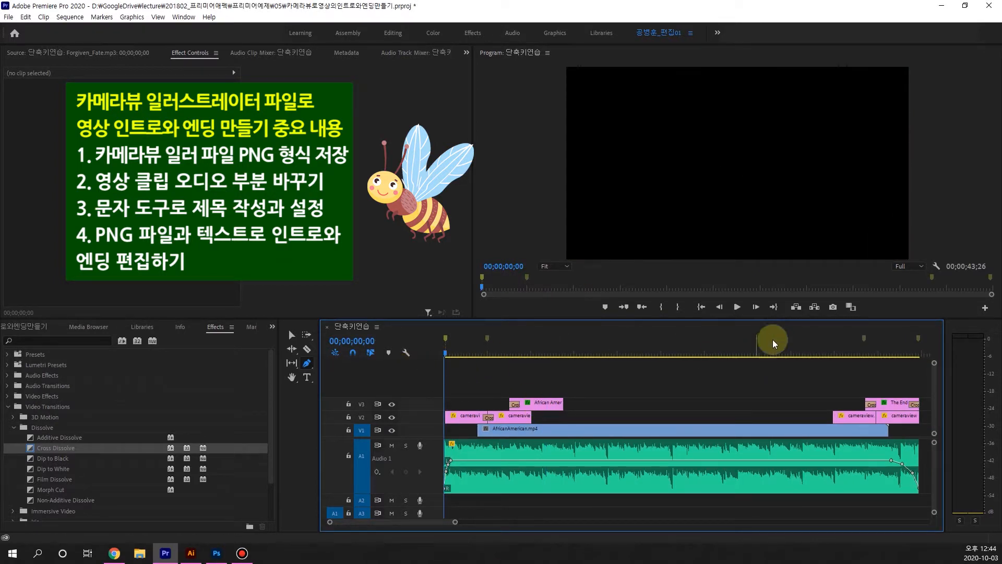
click(737, 309)
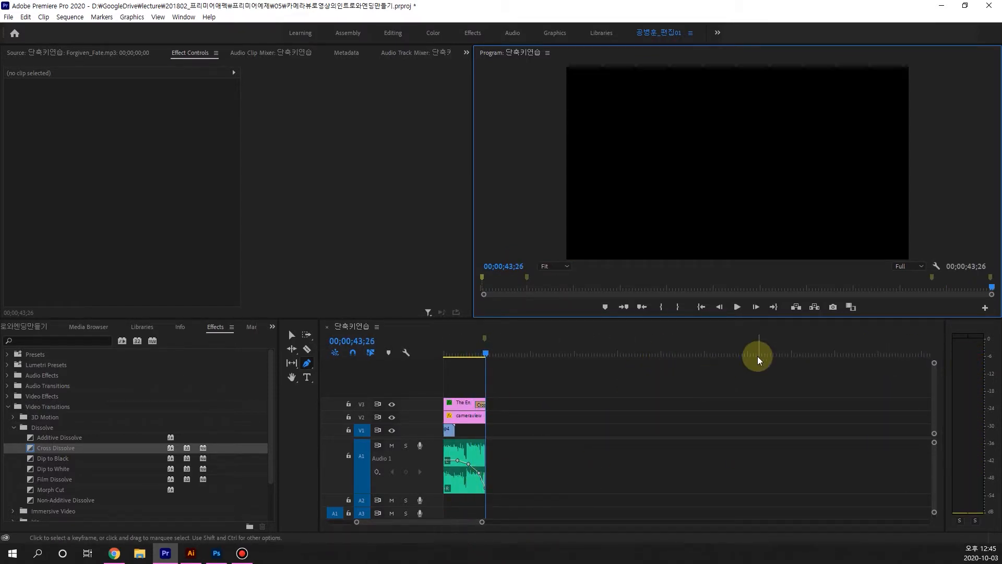
Scrub through the sequence's opening to review the camera-view overlay and the African American title.
drag(422, 519, 368, 522)
drag(452, 523, 452, 522)
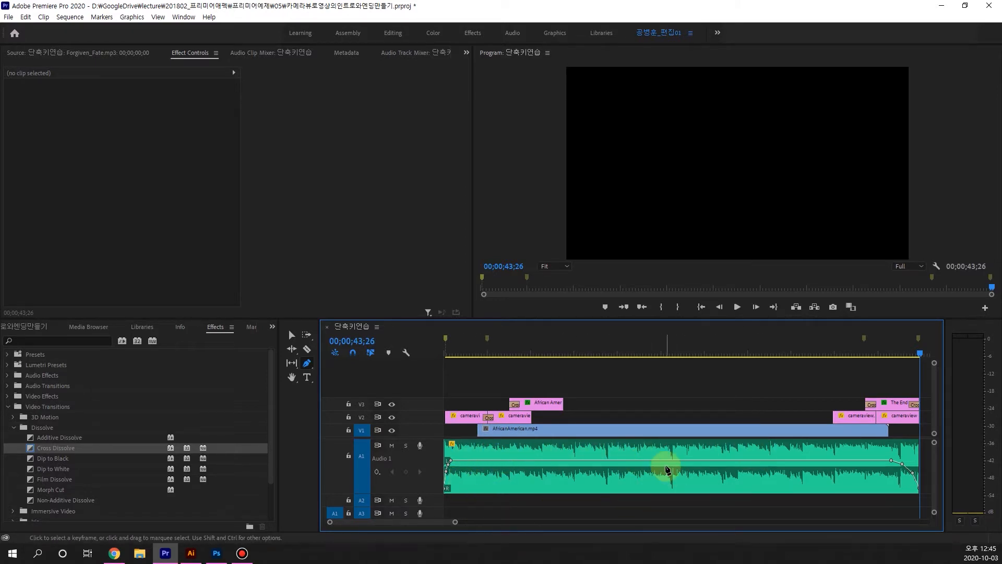
drag(921, 353, 474, 383)
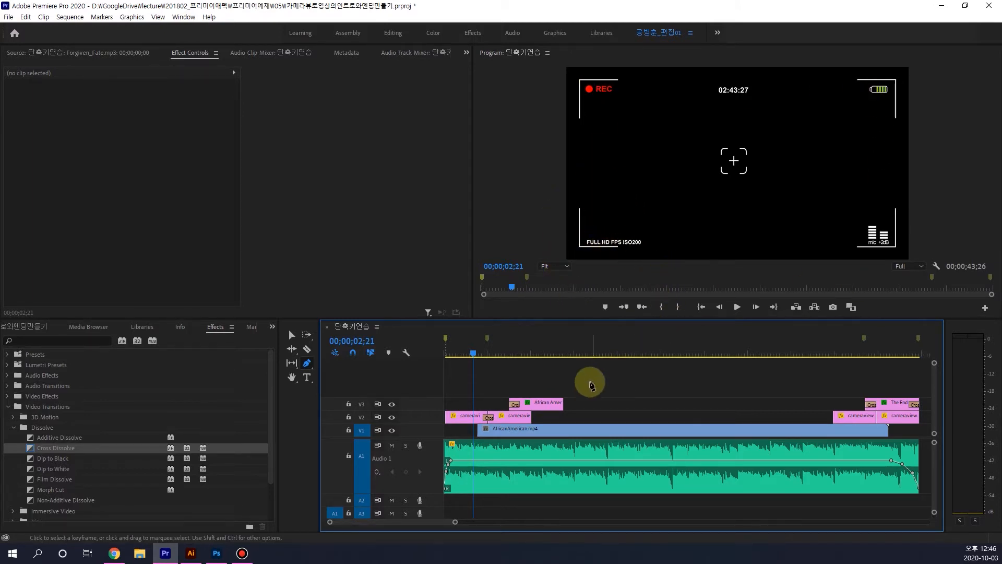
drag(472, 351, 503, 359)
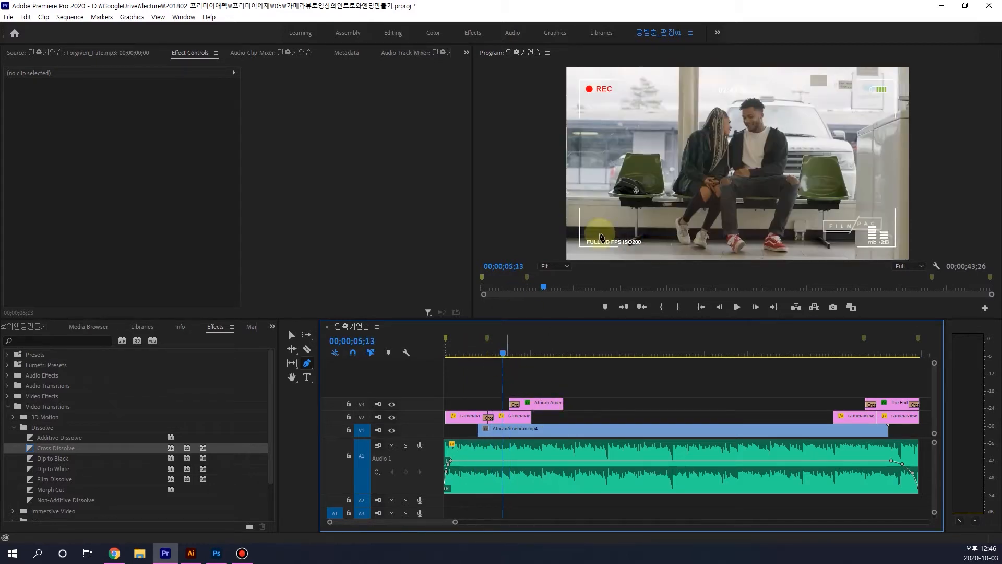
drag(502, 354, 524, 379)
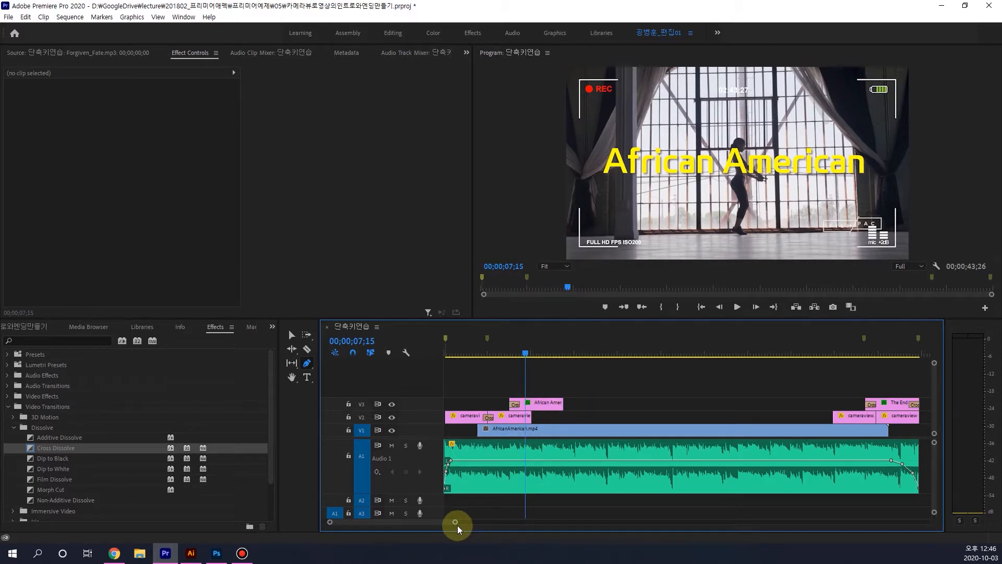
Check the ending with The End title and return to the intro where the camera view overlaps AfricanAmerican.mp4.
drag(458, 525, 479, 525)
drag(505, 355, 791, 367)
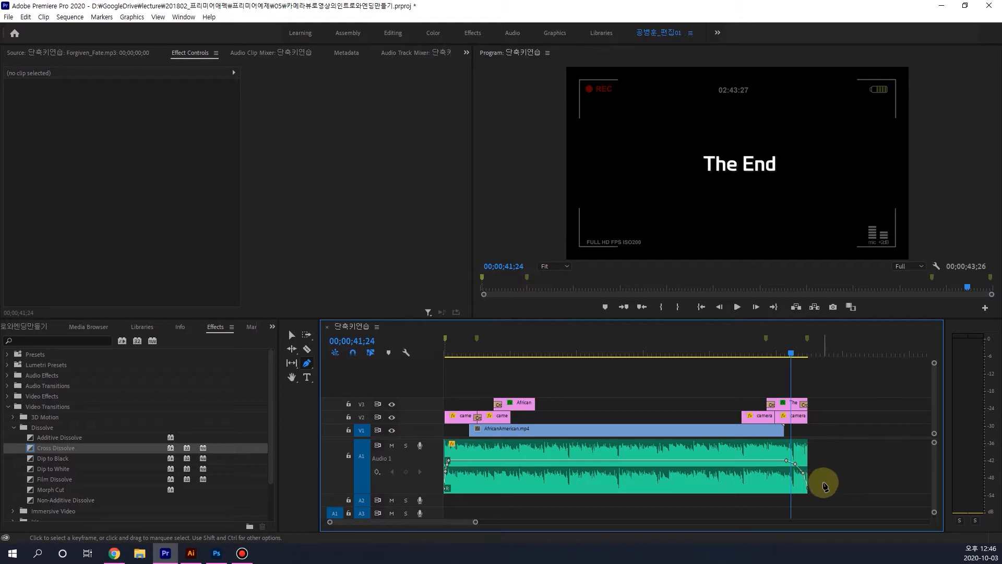
click(571, 355)
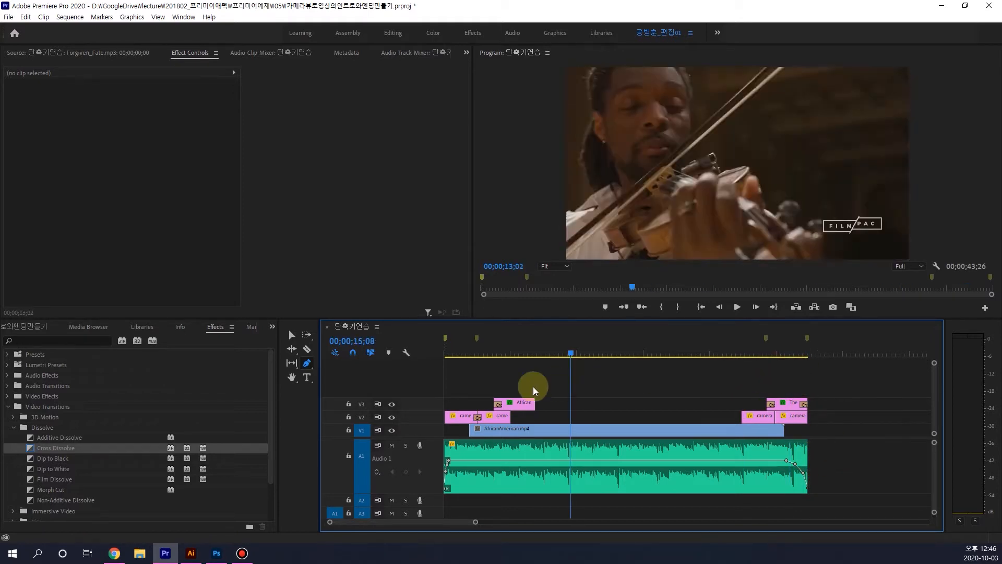
click(473, 355)
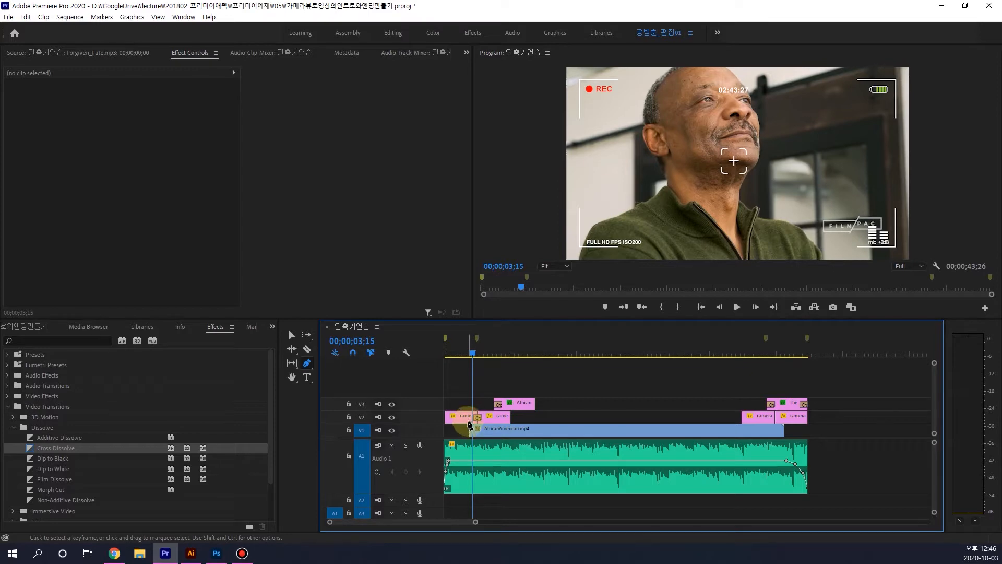
Compare the cameraview and cameraview_NoFocus artwork in Illustrator, hiding the NoFocus grid and fitting the cameraview artboard to the window.
click(191, 555)
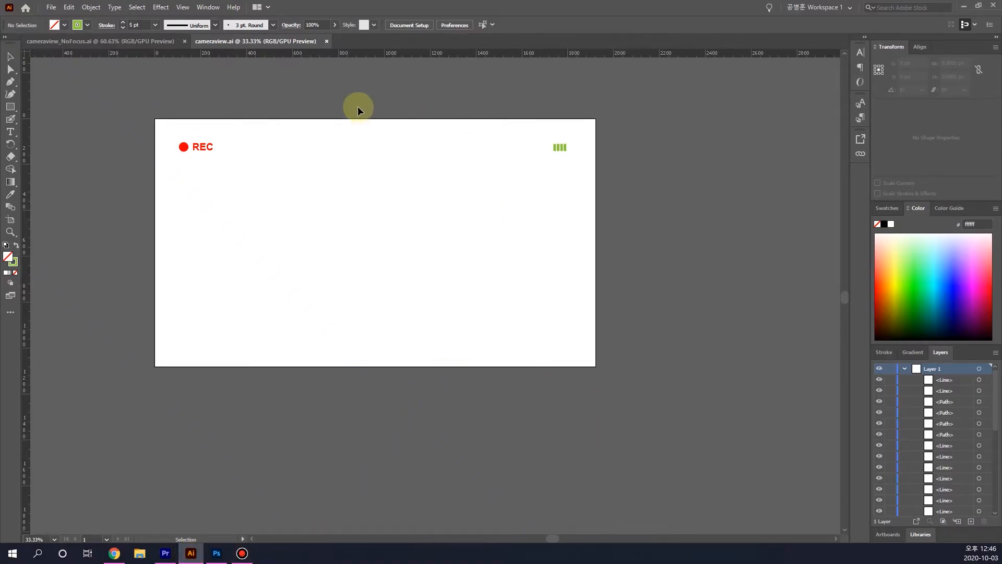
click(139, 40)
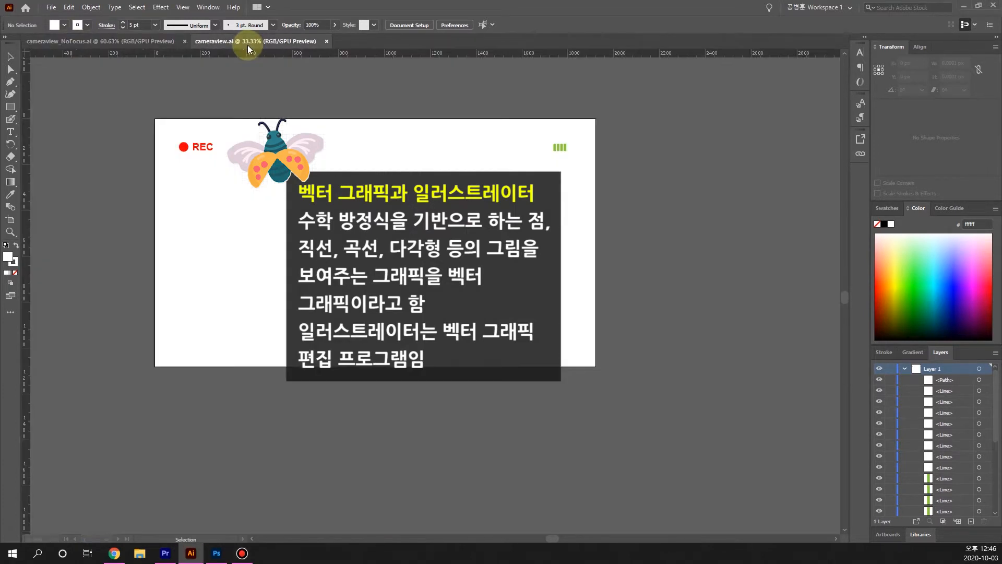
click(249, 42)
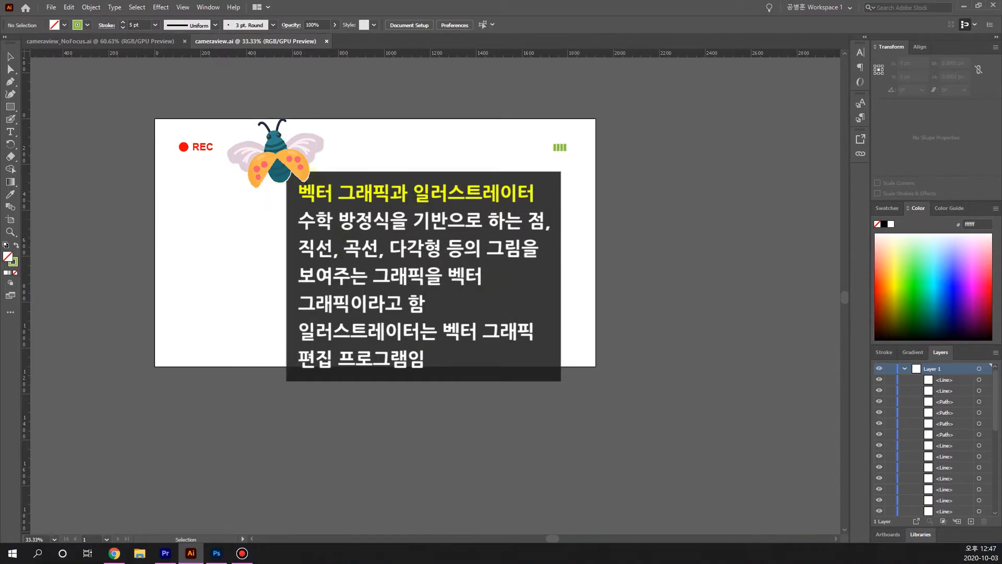
click(70, 40)
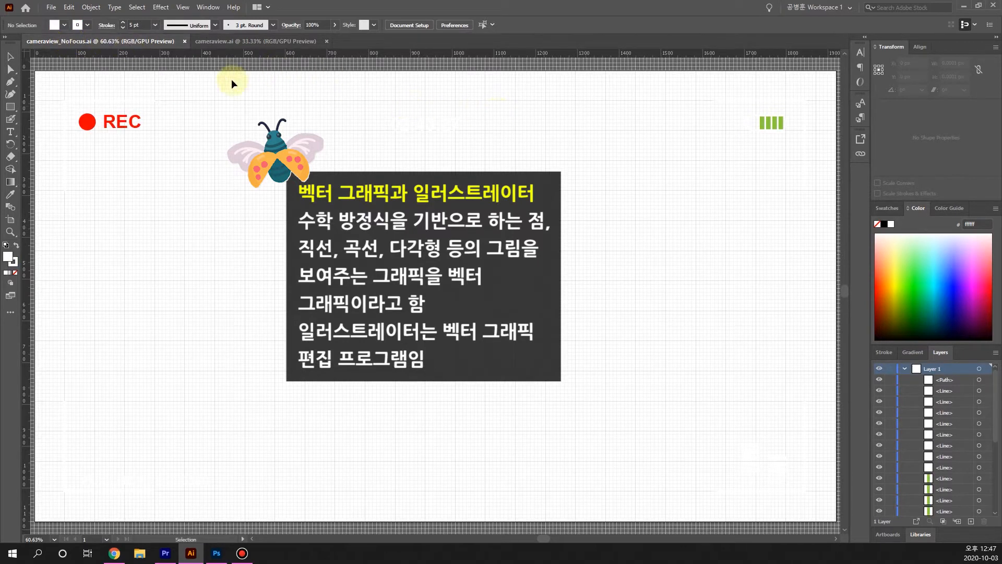
key(ctrl+apostrophe)
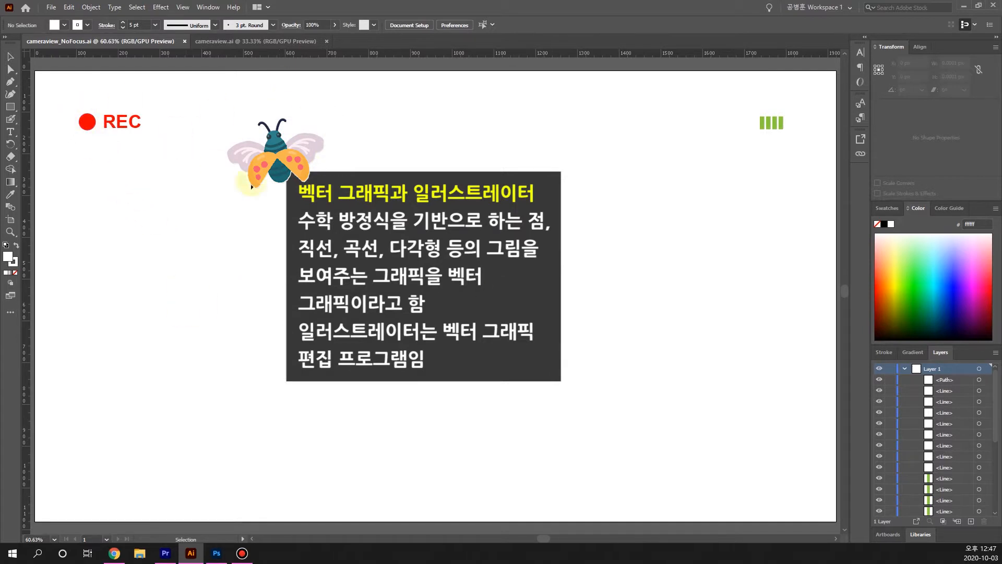
click(225, 38)
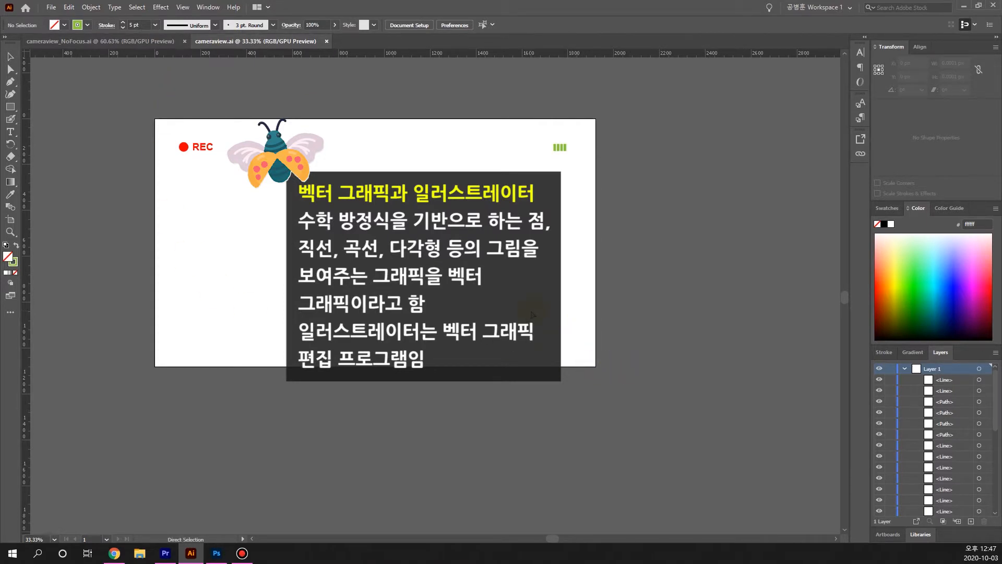
key(ctrl+0)
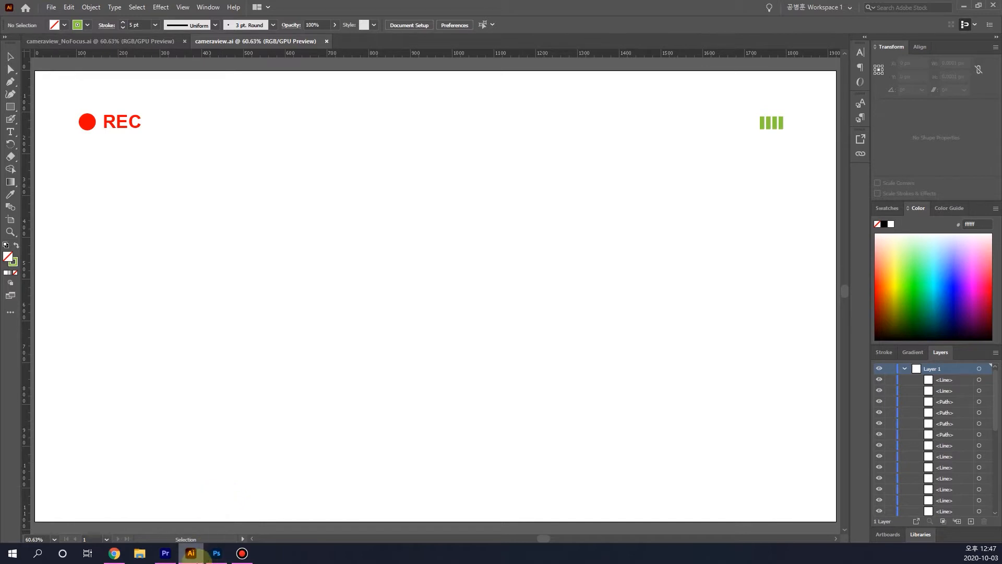
Inspect the transparent cameraview.png in Photoshop, and return to Premiere Pro to view the project's source files.
mouse_move(222, 561)
click(221, 561)
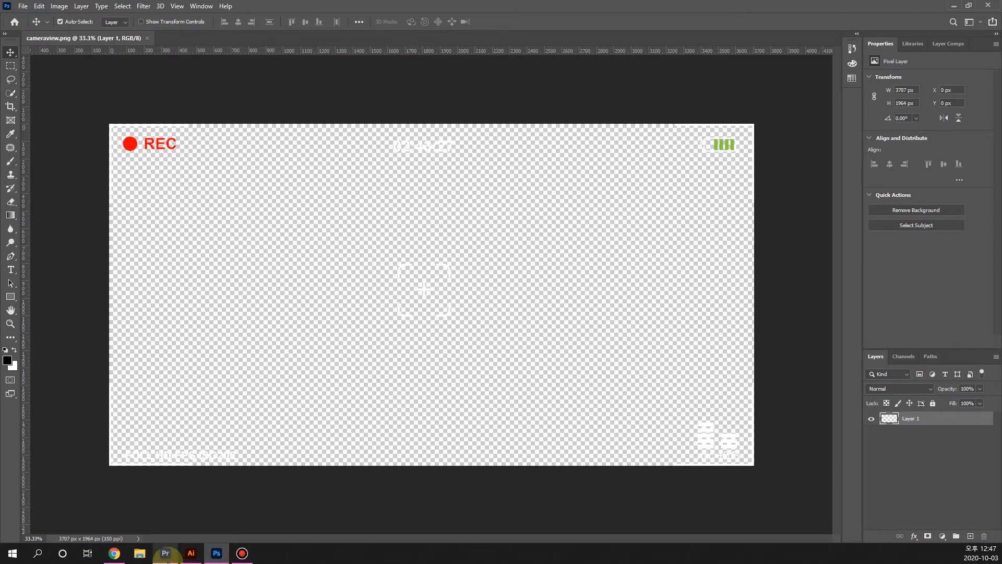
mouse_move(164, 560)
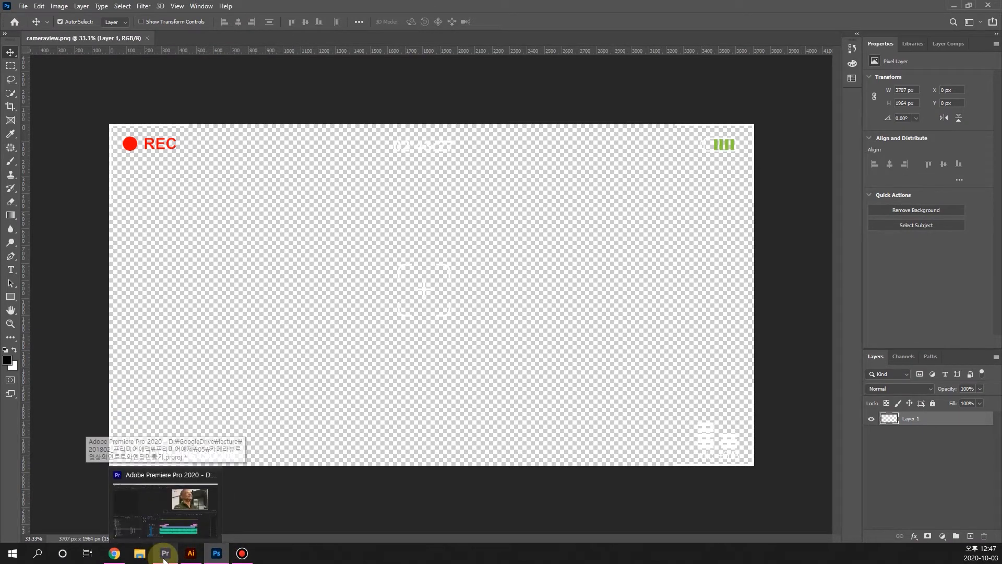
click(164, 559)
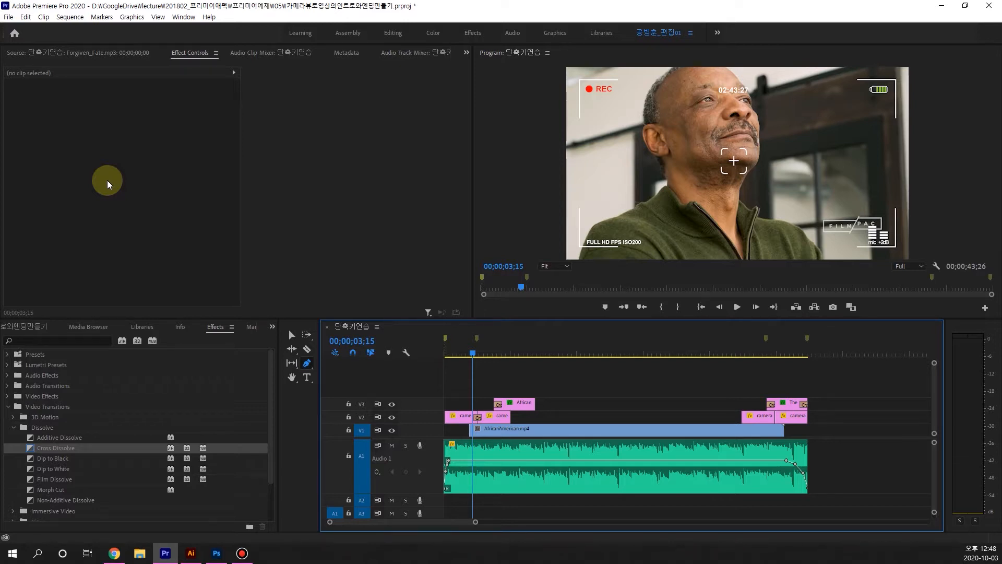
click(29, 332)
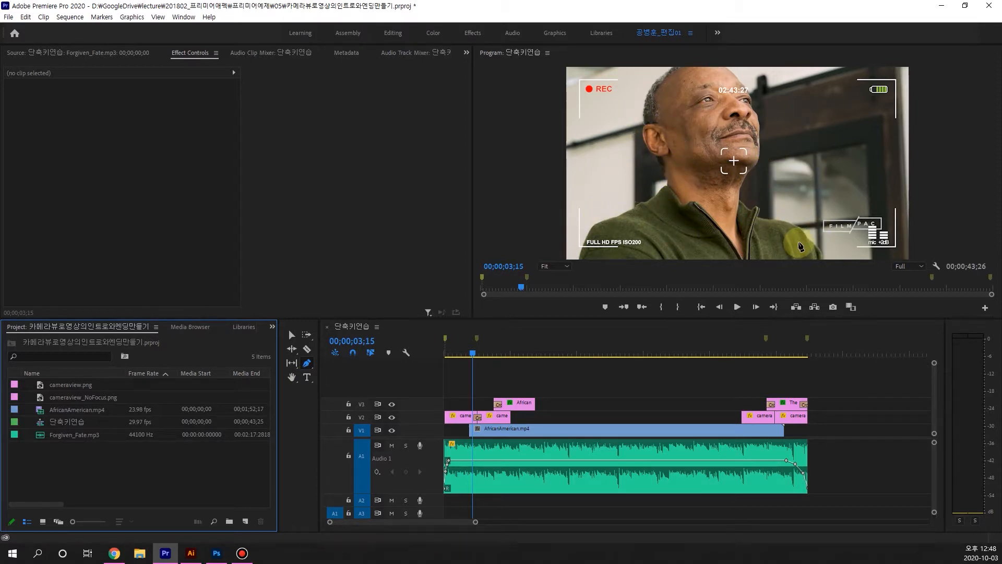
Scrub through the sequence's ending to review the camera-view overlay and The End title.
click(473, 353)
drag(493, 352, 766, 383)
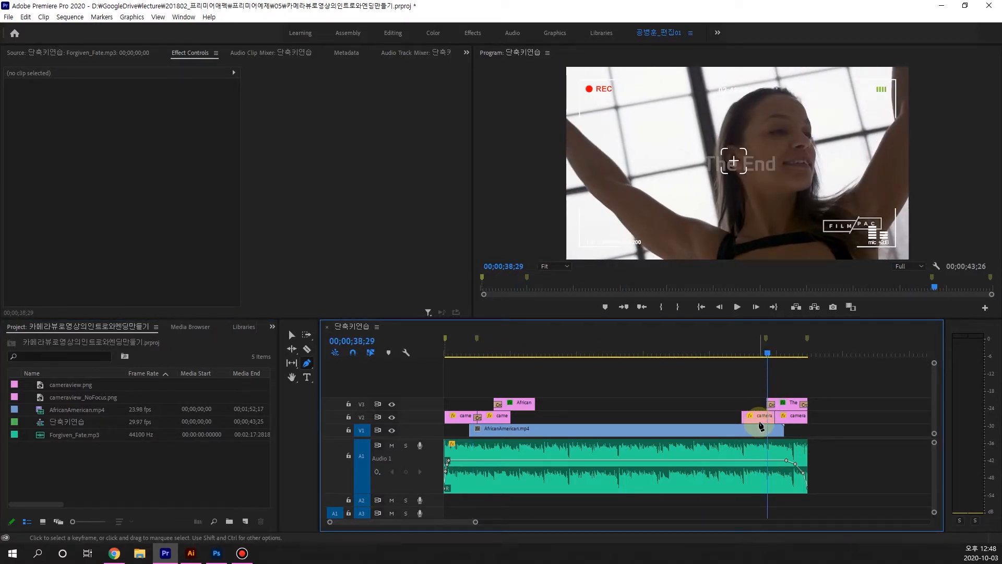
drag(768, 348, 790, 358)
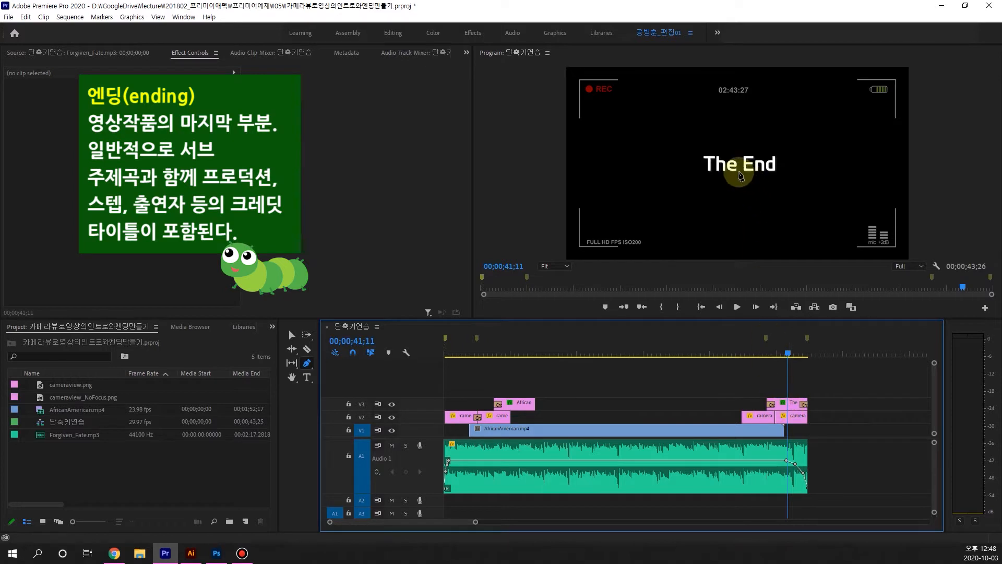
click(793, 353)
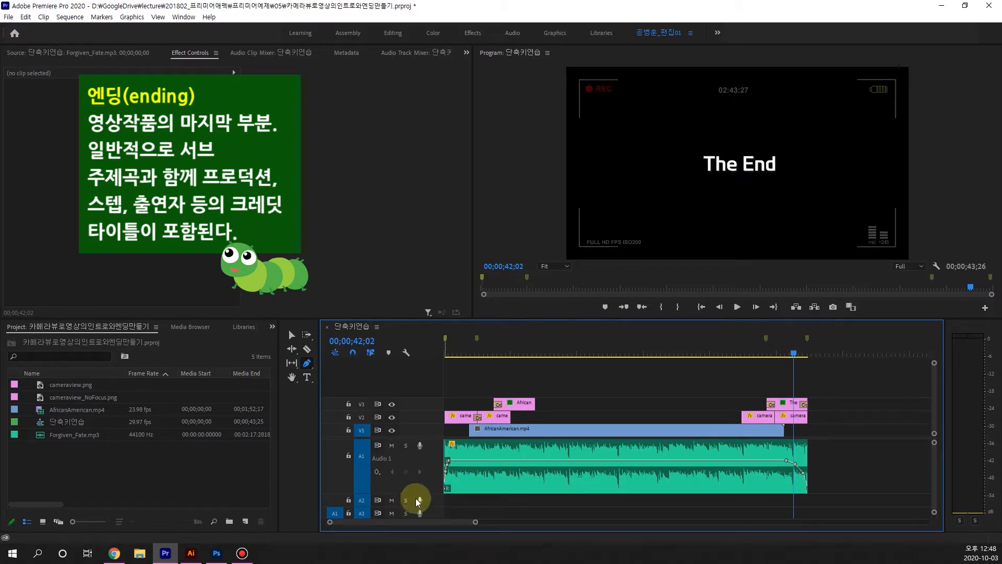
Reduce the height of the Audio 1 track and fit the whole sequence in the timeline.
drag(416, 493, 413, 479)
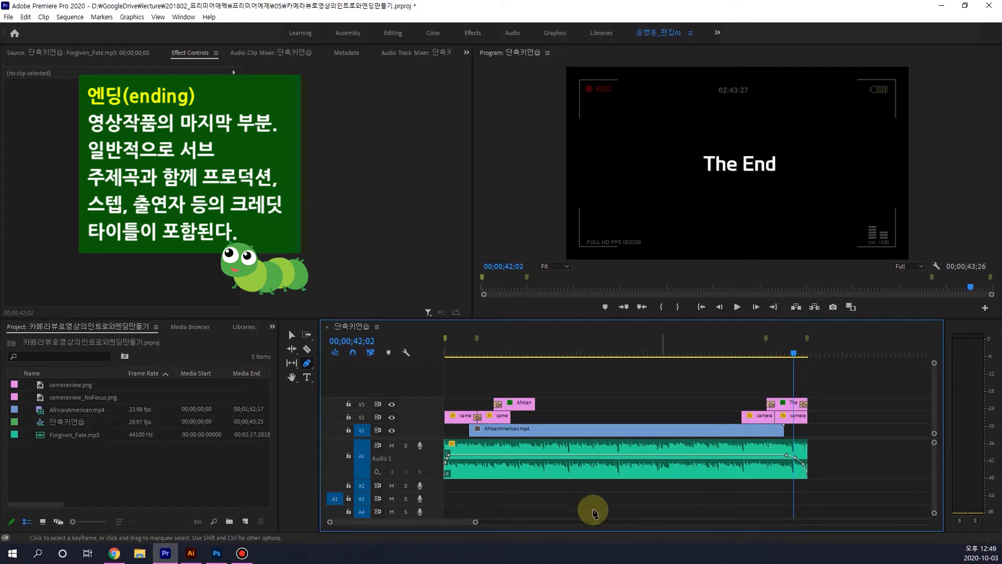
scroll(476, 521, right, 3)
drag(477, 521, 469, 522)
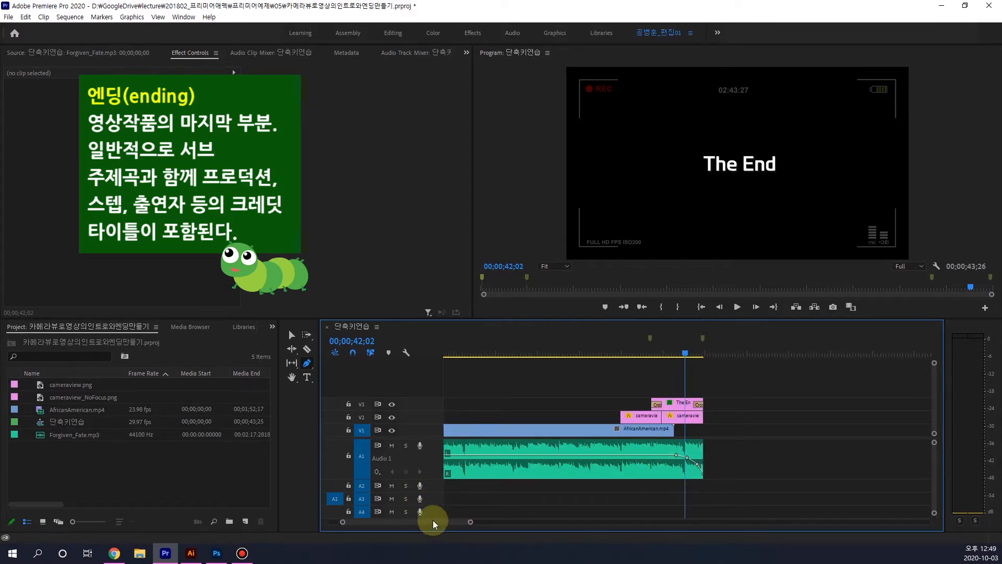
key(backslash)
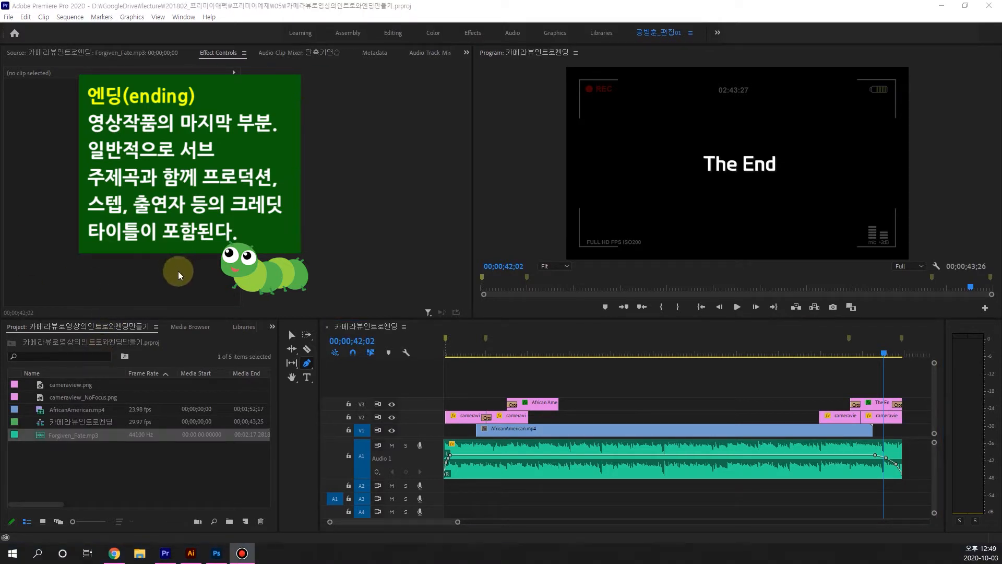
Close the open project and start creating a new one.
click(9, 18)
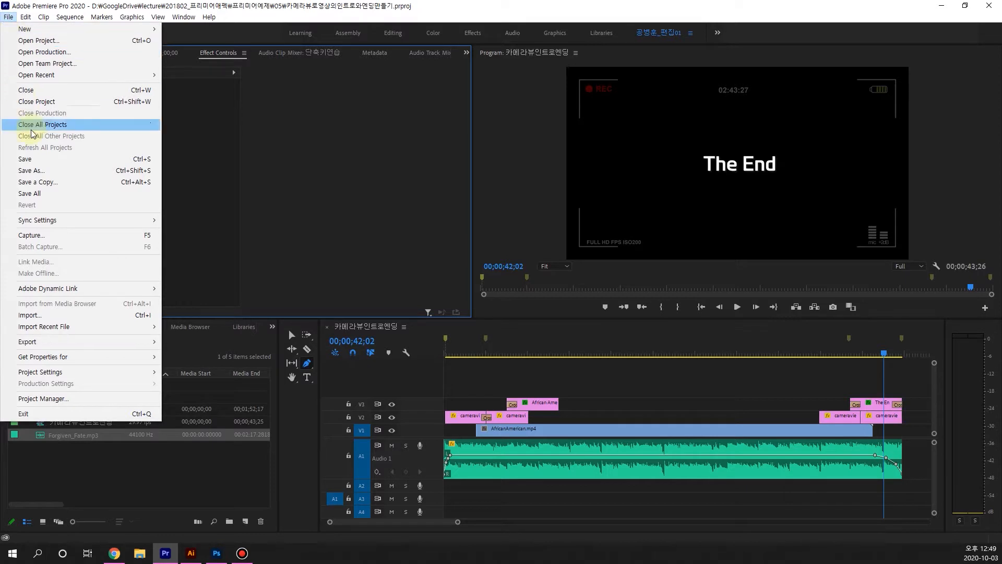
click(47, 104)
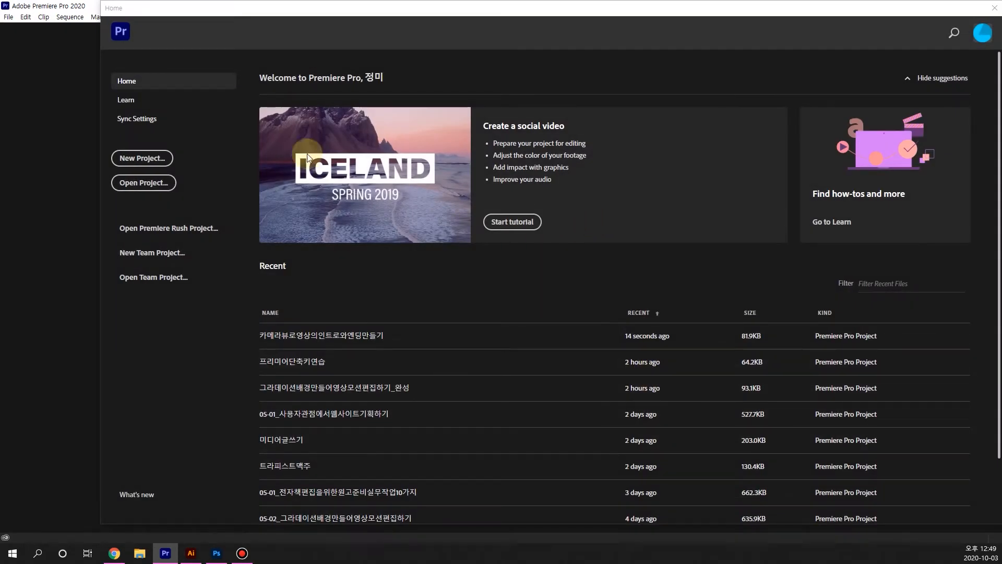
click(142, 158)
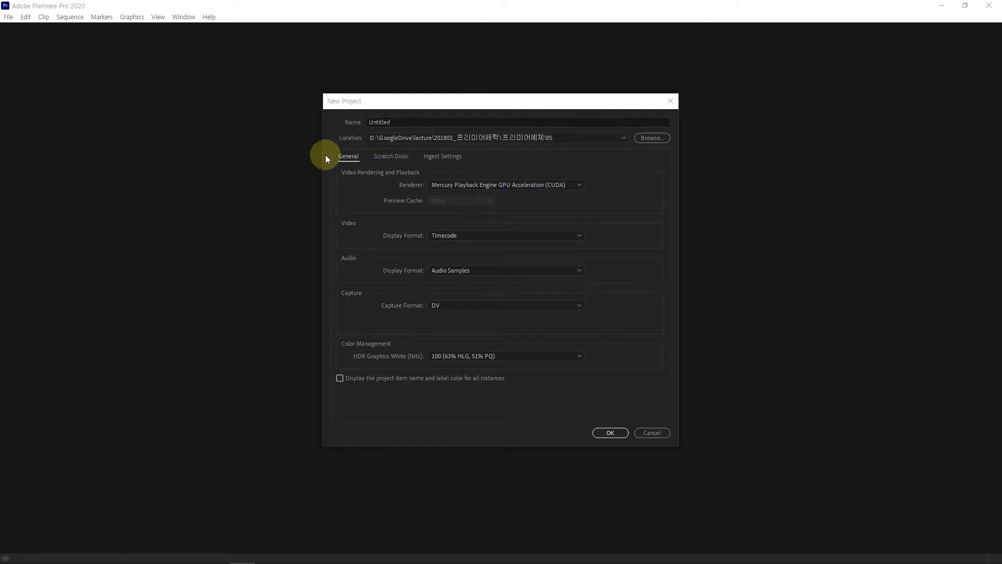
Name the new project 카메라뷰로영상의인트로와엔딩만들기.
click(401, 122)
drag(401, 122, 361, 119)
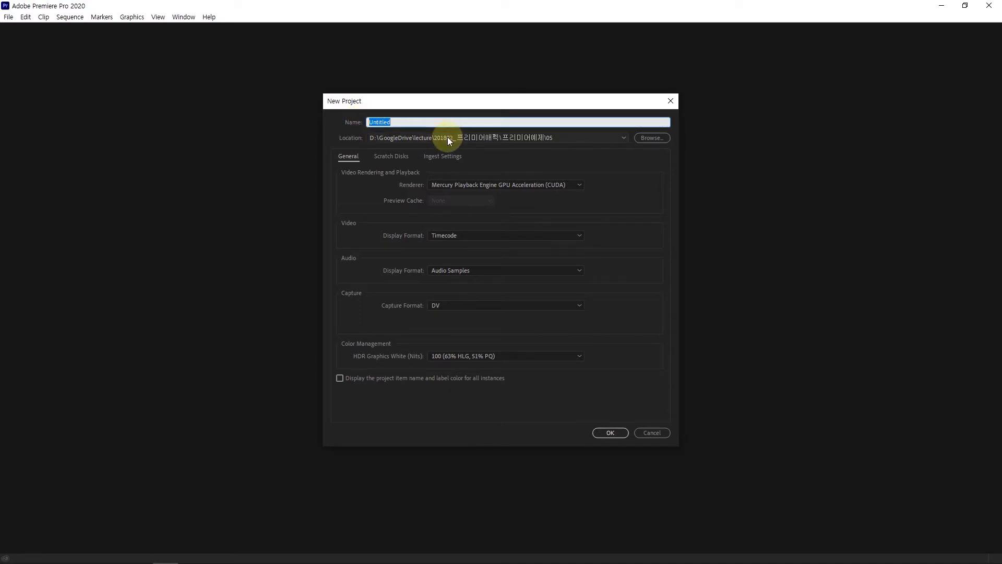
text(ㅌ메랍뷰트인)
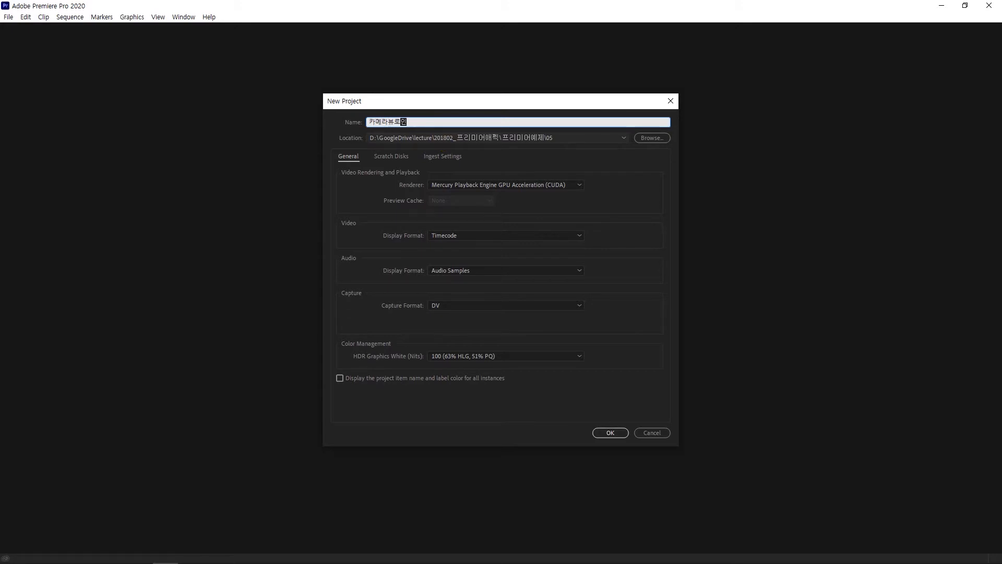
text(트로와애)
text(딩)
click(428, 121)
text(영ㅅ의)
key(End)
text(만들기)
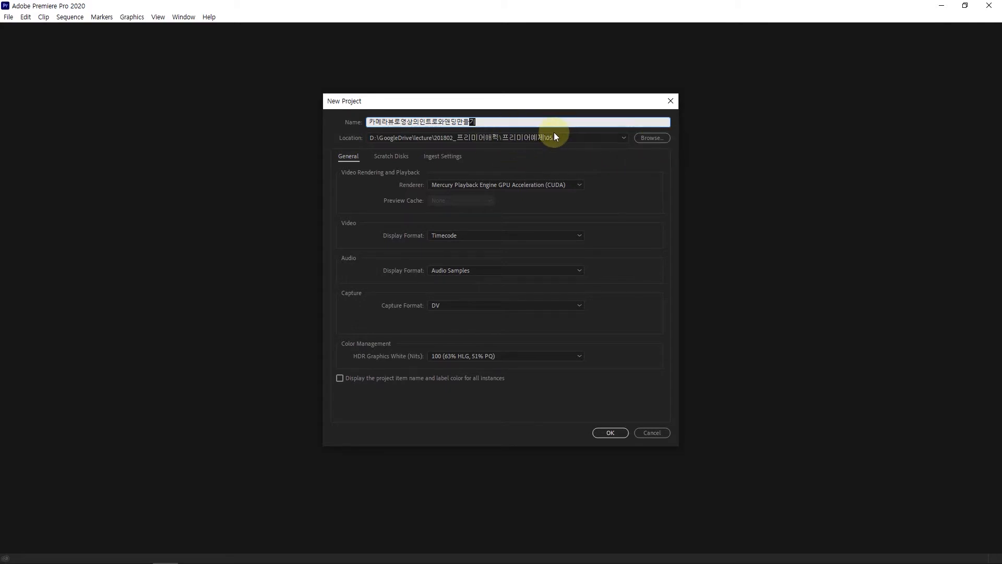
Set the project location to folder 05 inside 프리미어예제 and create the project.
click(654, 139)
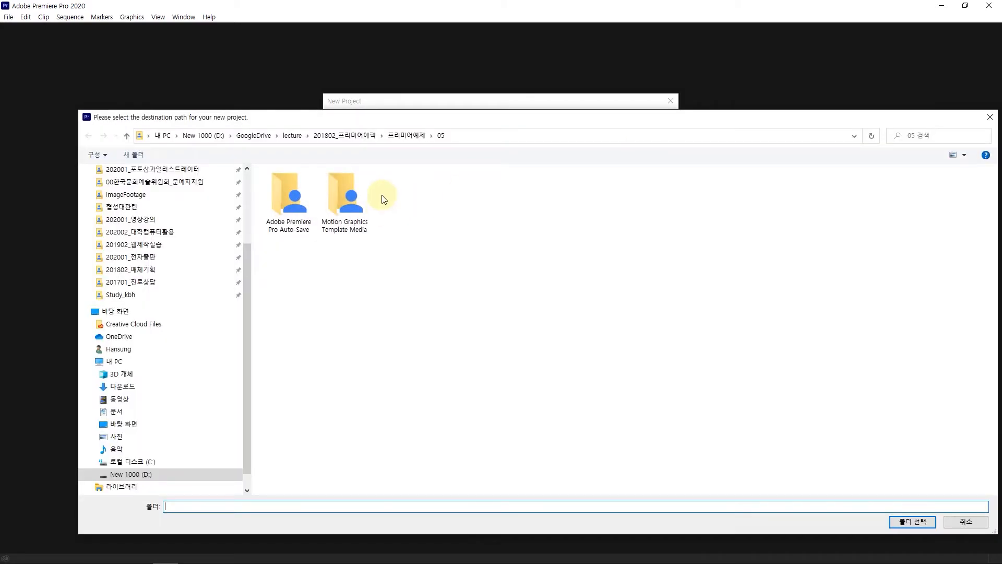
click(406, 137)
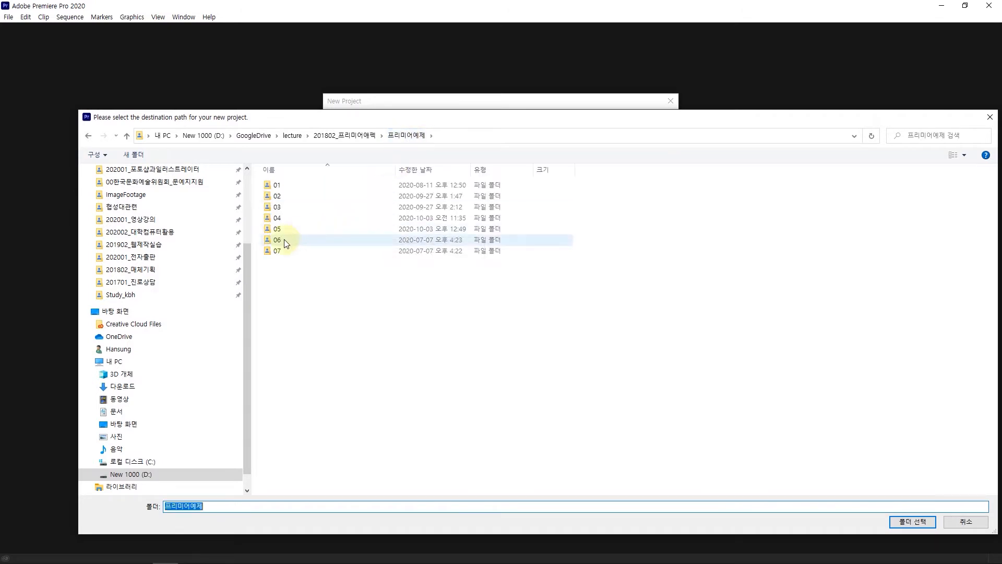
click(282, 229)
click(910, 521)
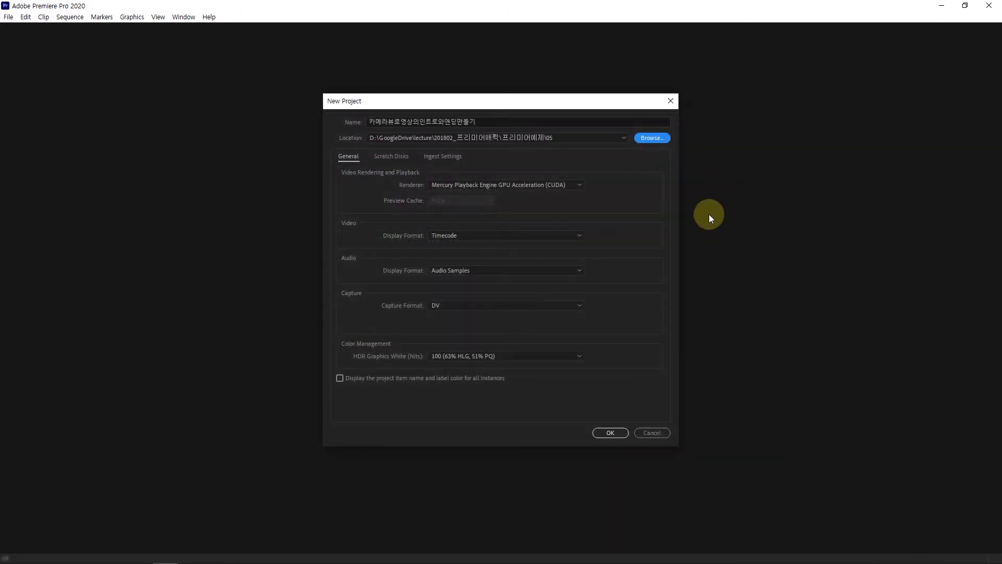
click(611, 433)
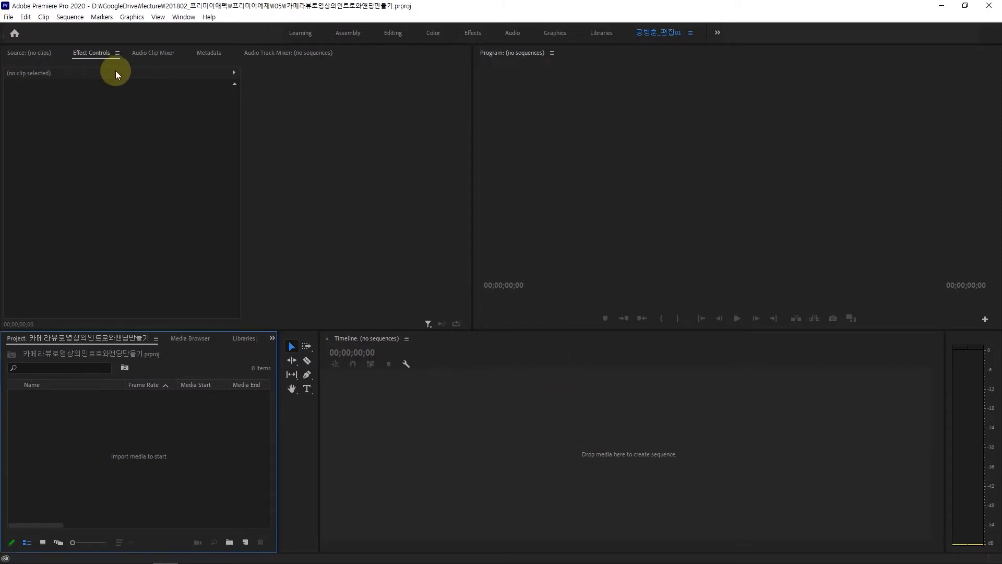
Create a sequence named 카메라뷰인트로엔딩 with the custom FHD1920_1080 preset, and display the project's items.
click(11, 18)
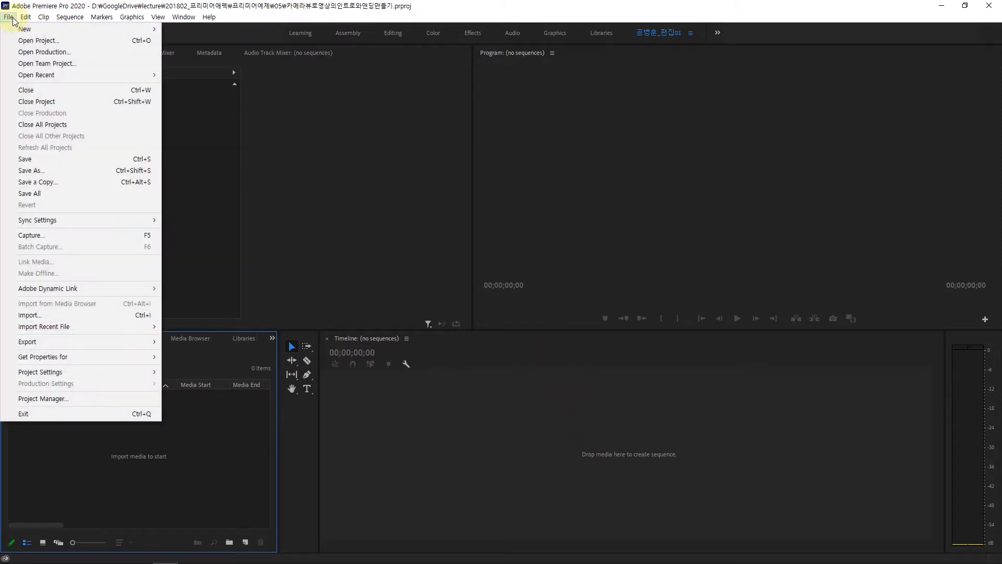
mouse_move(14, 29)
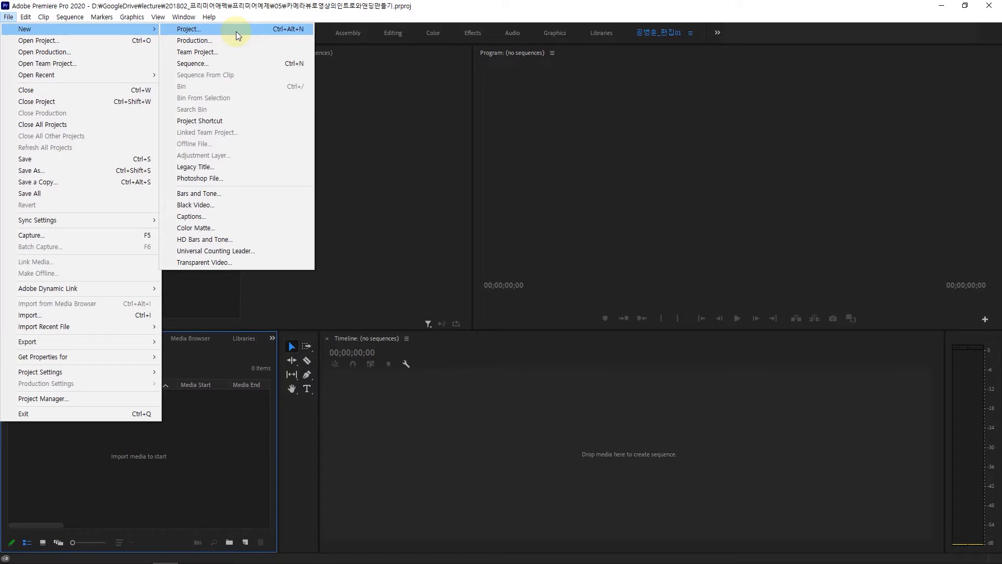
click(227, 63)
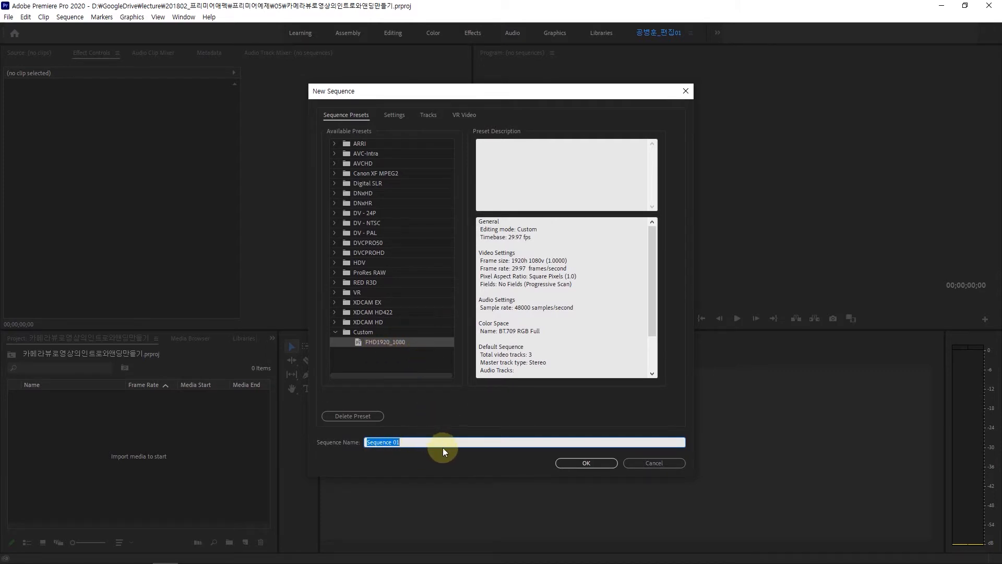
drag(474, 96, 494, 59)
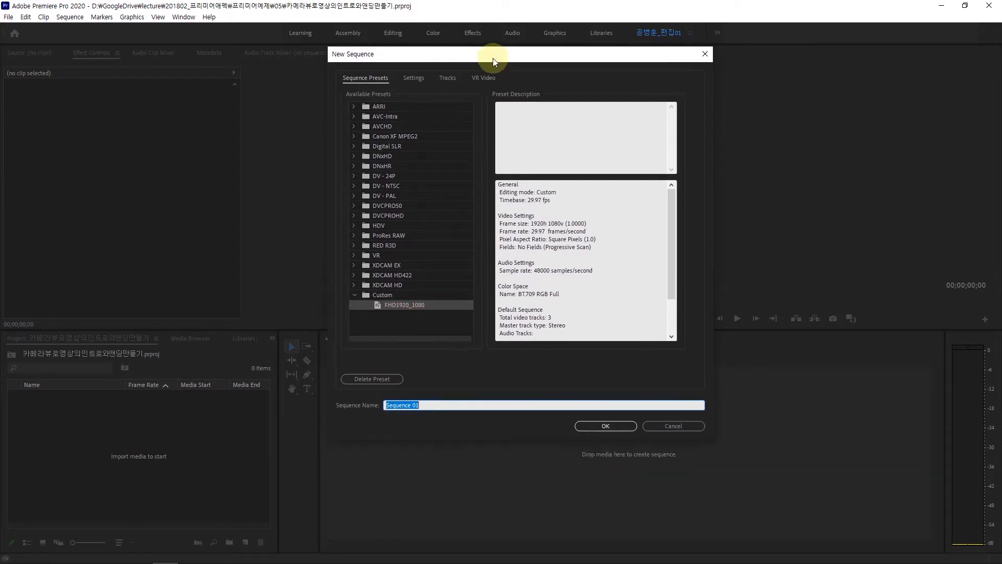
text(캄)
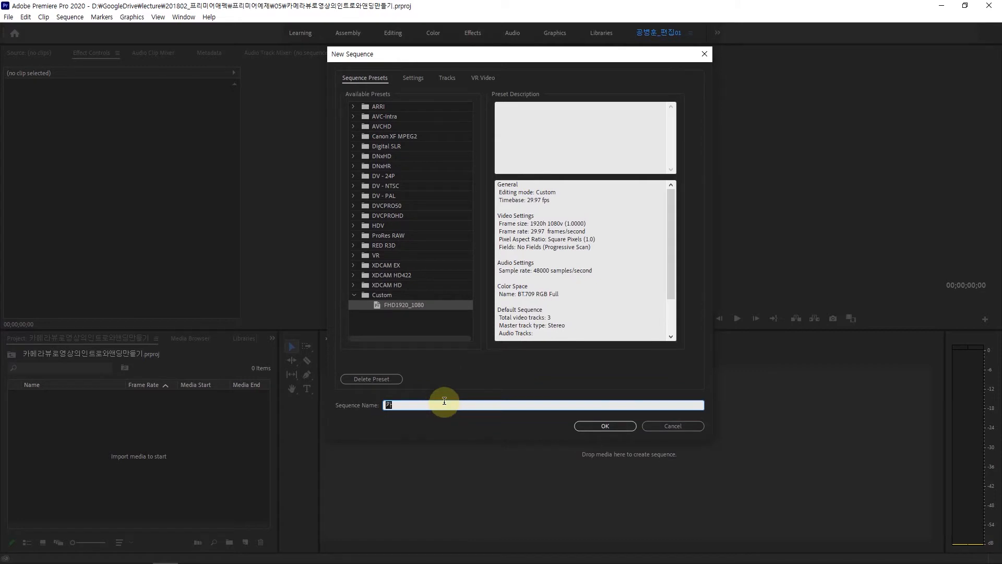
text(메라뷰)
text(인트롤)
text(엔딩)
click(605, 426)
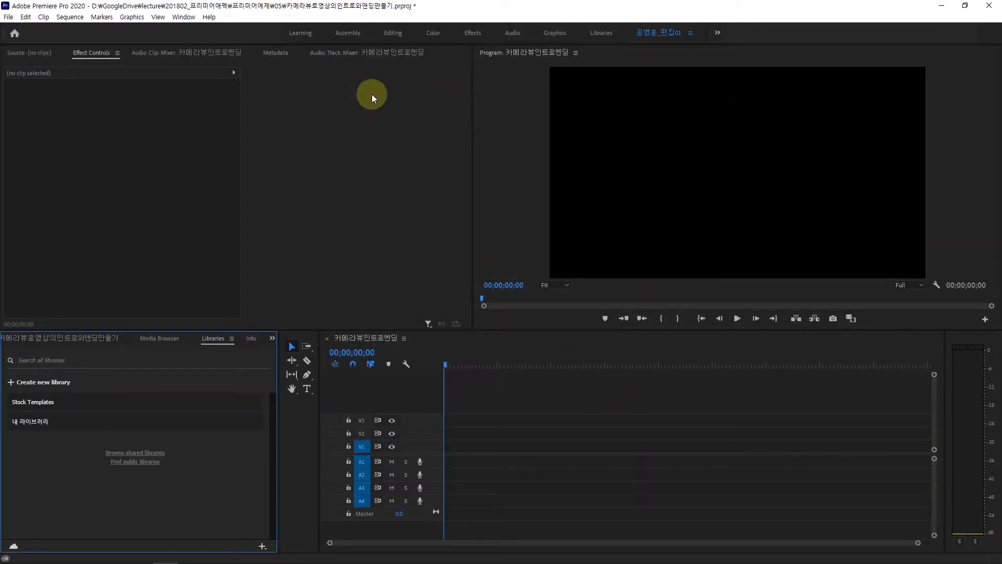
click(48, 338)
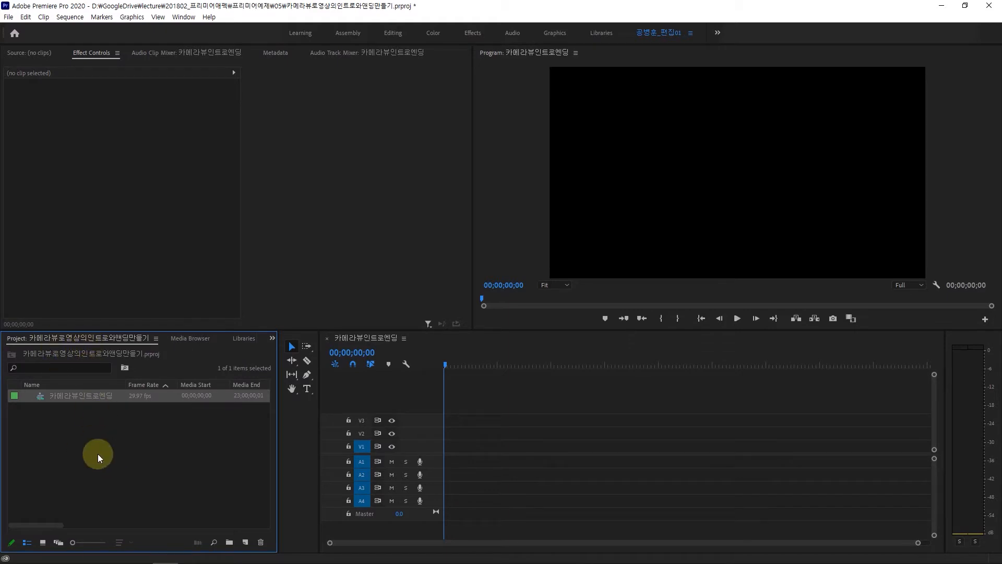
click(99, 452)
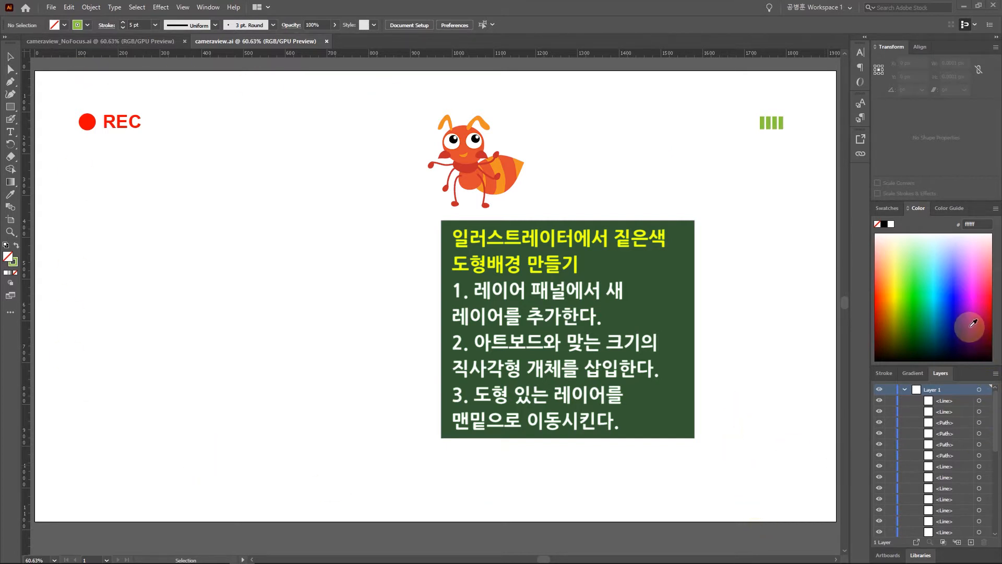
In Illustrator's cameraview.ai, collapse Layer 1, add a new layer, and draw a 1920 × 1080 px rectangle covering the artboard.
click(905, 388)
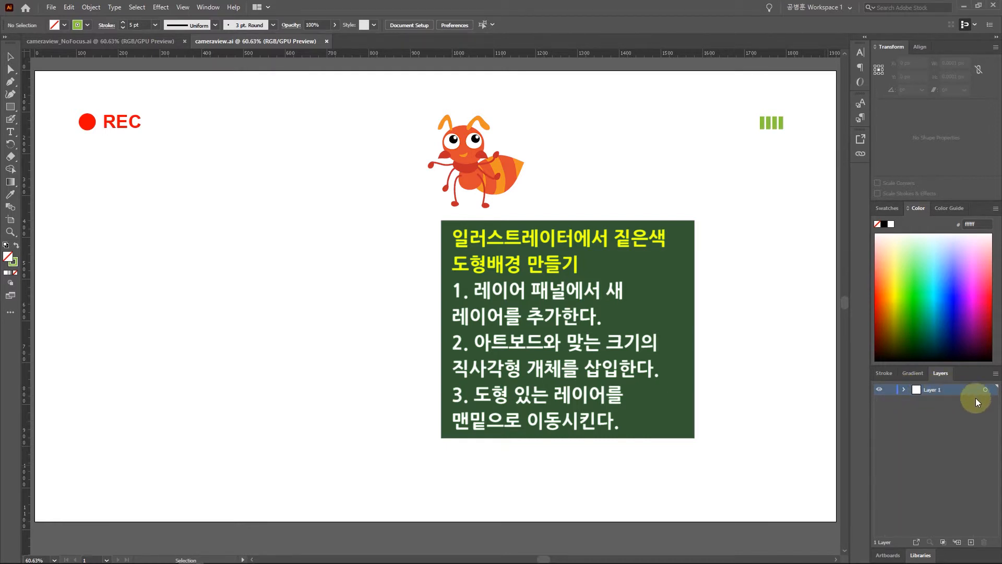
click(972, 541)
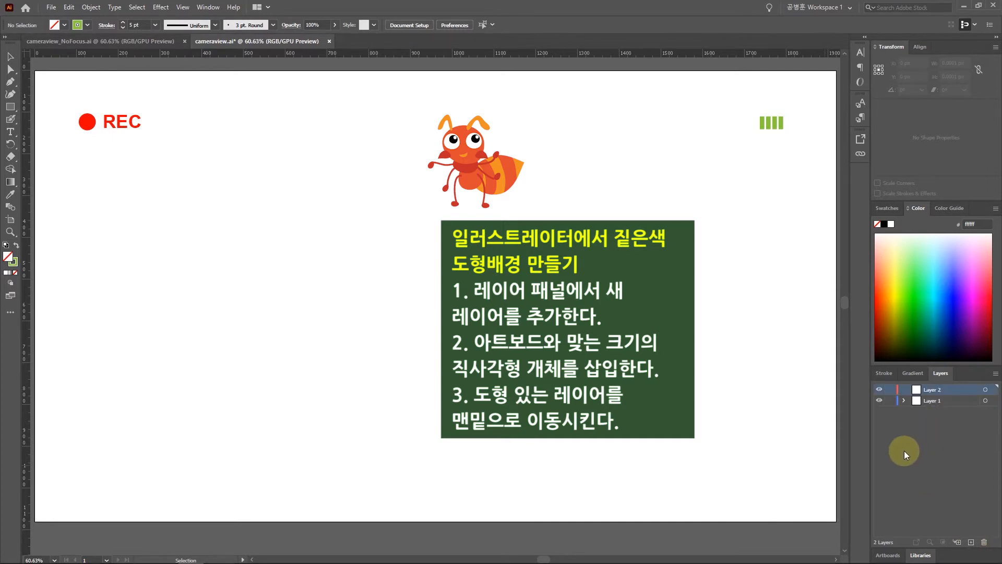
click(10, 106)
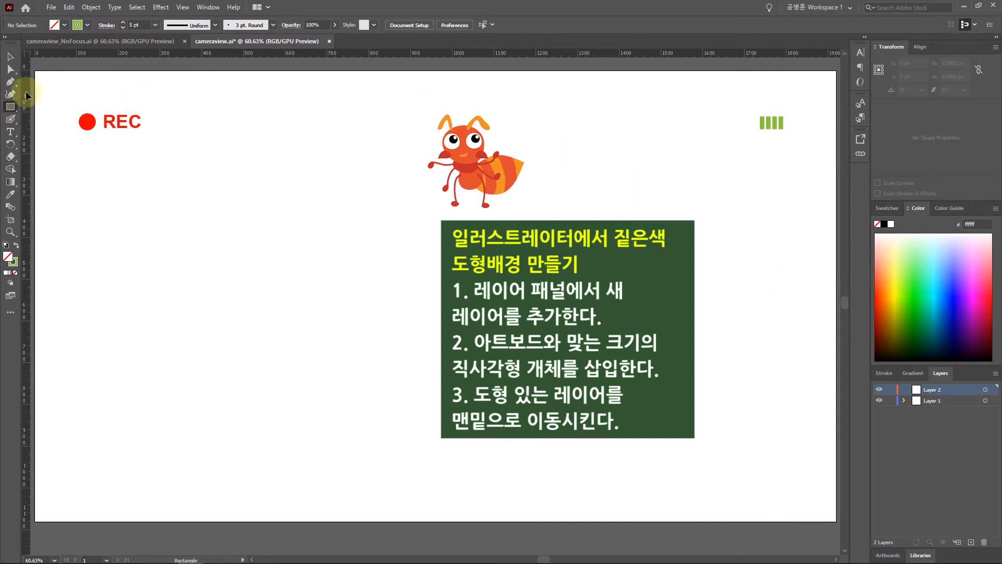
mouse_move(35, 70)
mouse_down()
mouse_move(94, 130)
mouse_move(633, 443)
mouse_move(852, 528)
mouse_move(752, 522)
mouse_up()
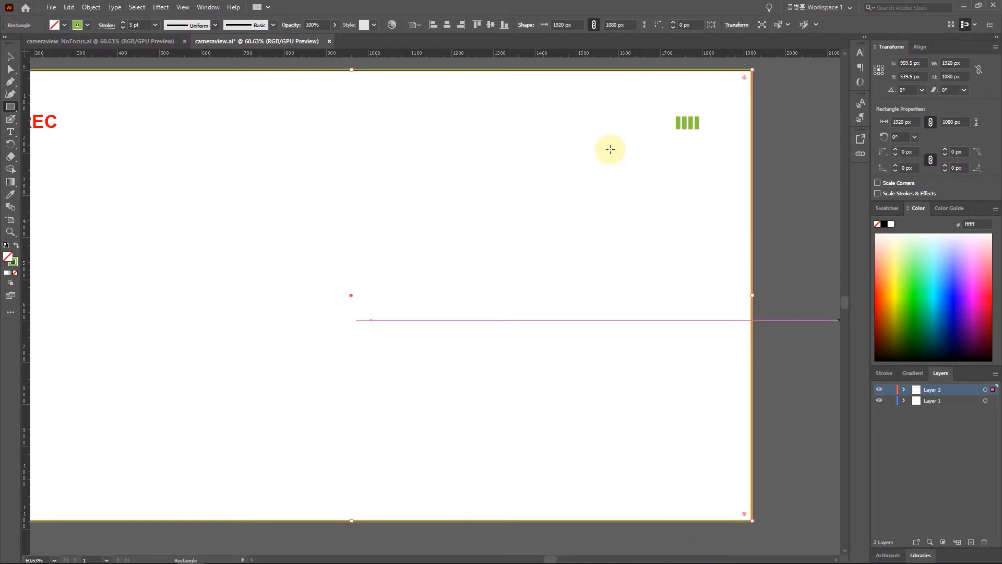
Remove the rectangle's stroke and fill it with dark gray #4d4d4d.
click(87, 25)
click(9, 42)
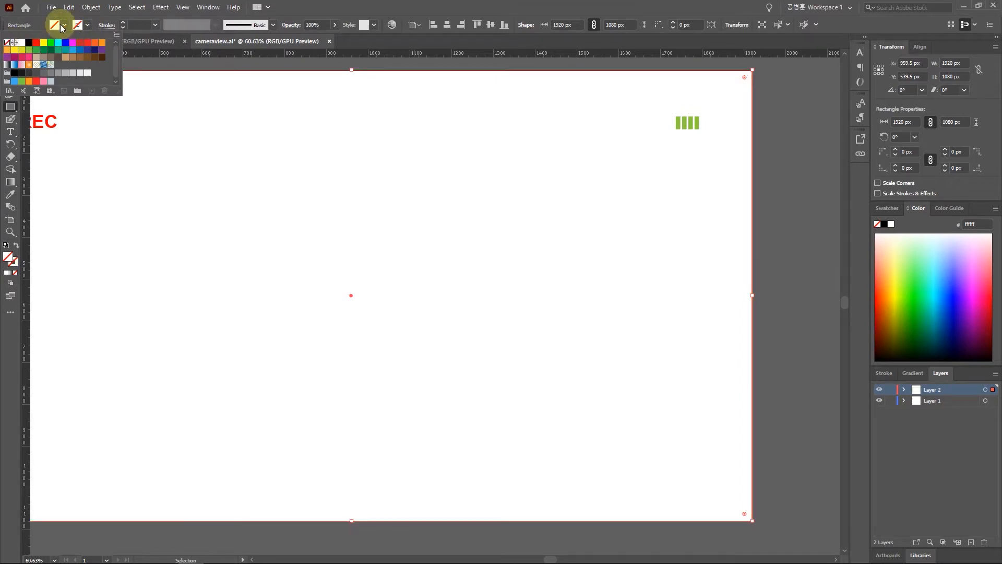
click(64, 23)
click(64, 23)
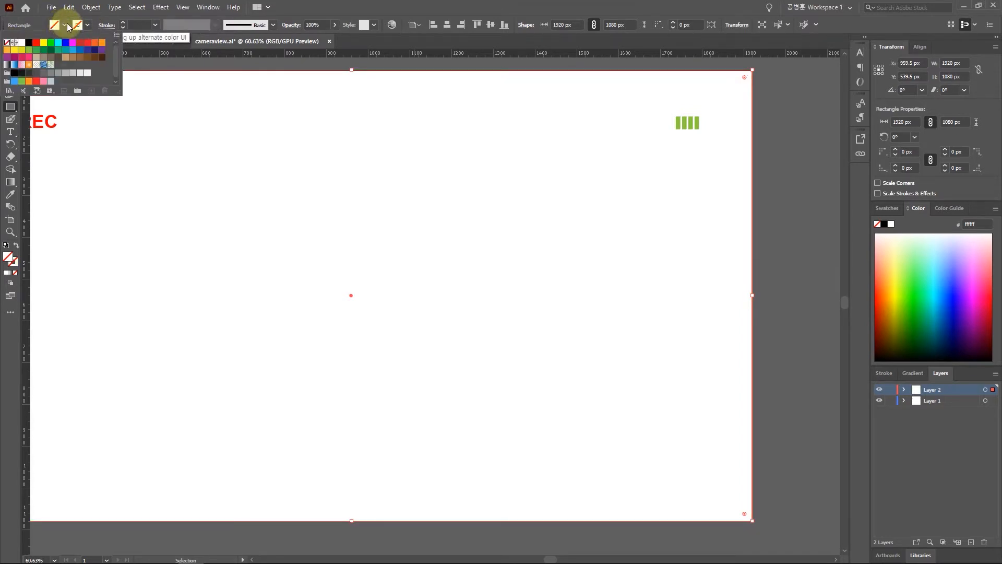
click(36, 74)
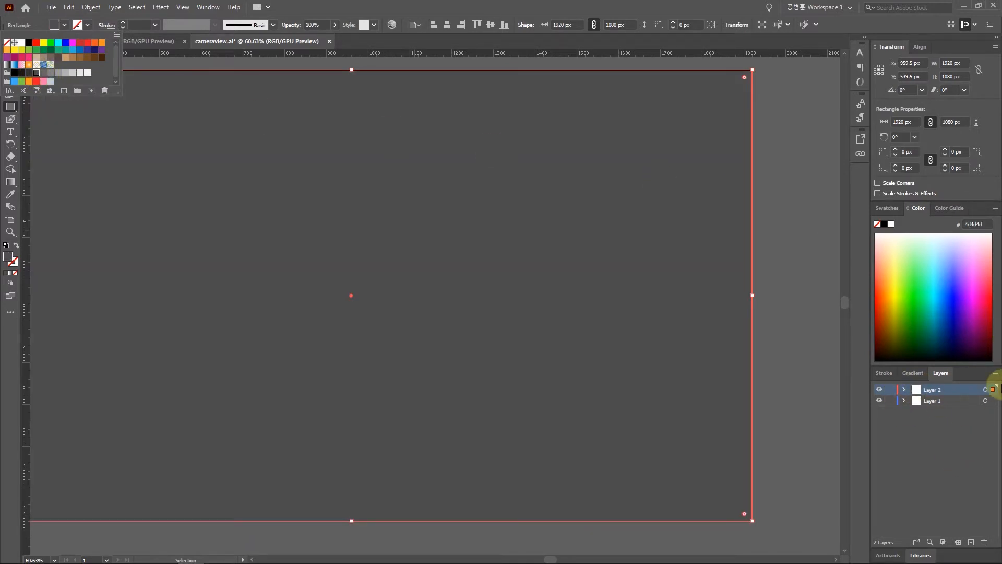
click(941, 450)
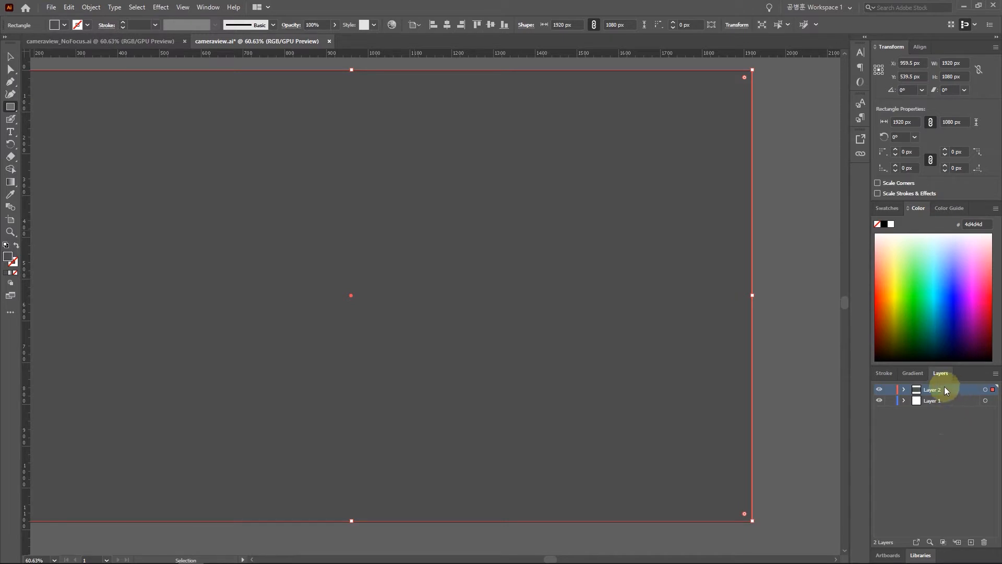
Move Layer 2 with the gray background below Layer 1 and lock it.
drag(944, 390, 944, 408)
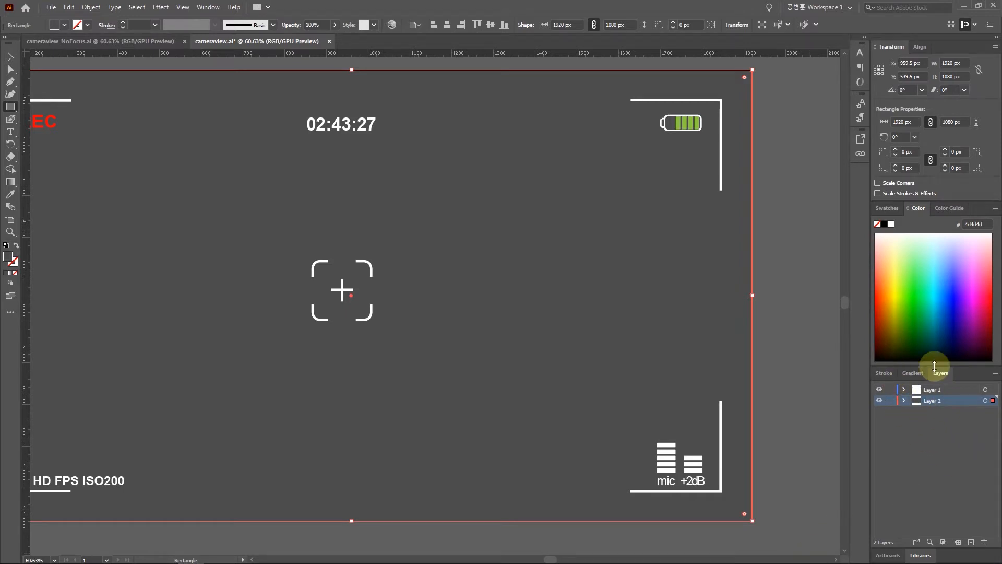
click(891, 402)
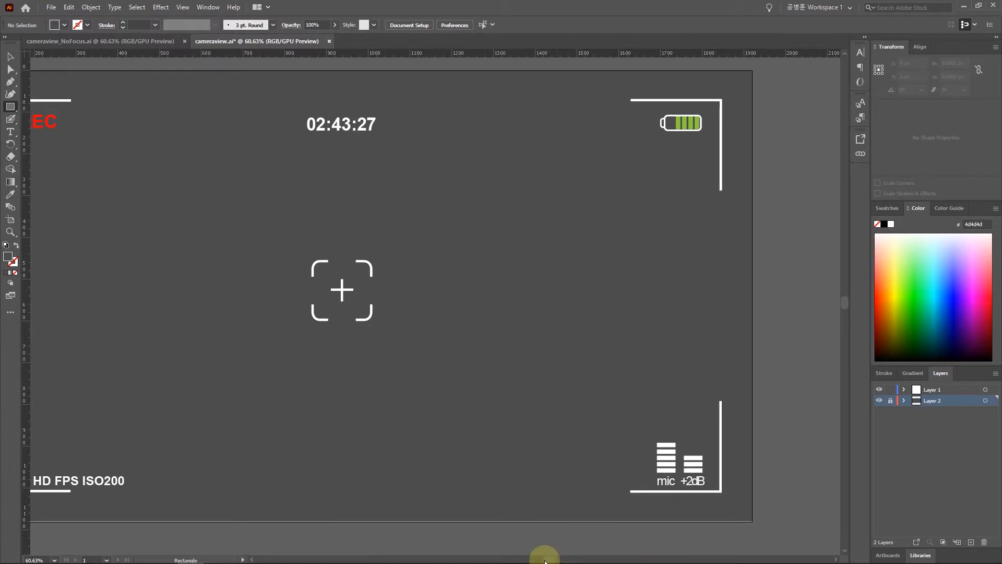
mouse_move(553, 561)
mouse_down()
mouse_move(530, 556)
mouse_move(545, 560)
mouse_up()
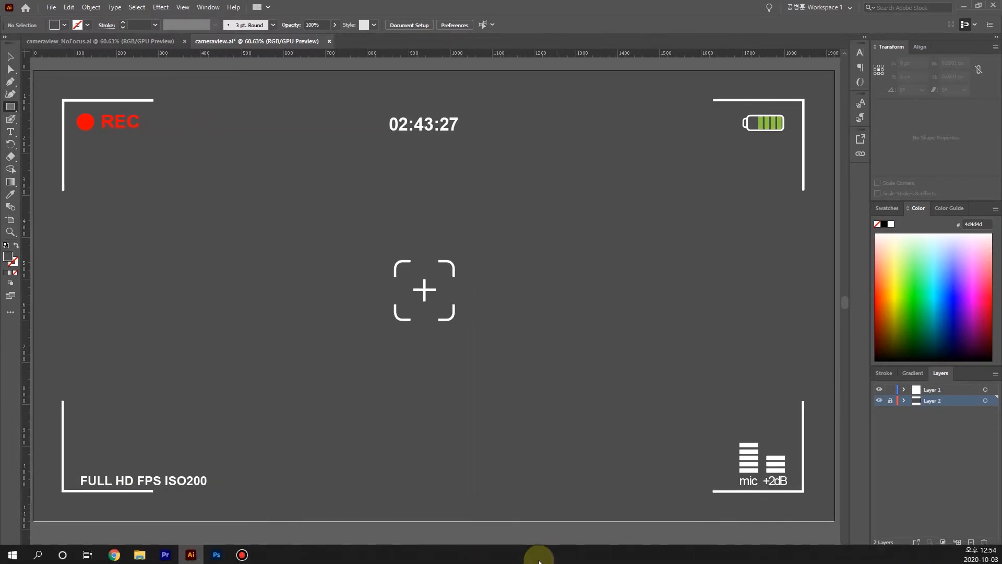
scroll(771, 483, up, 1)
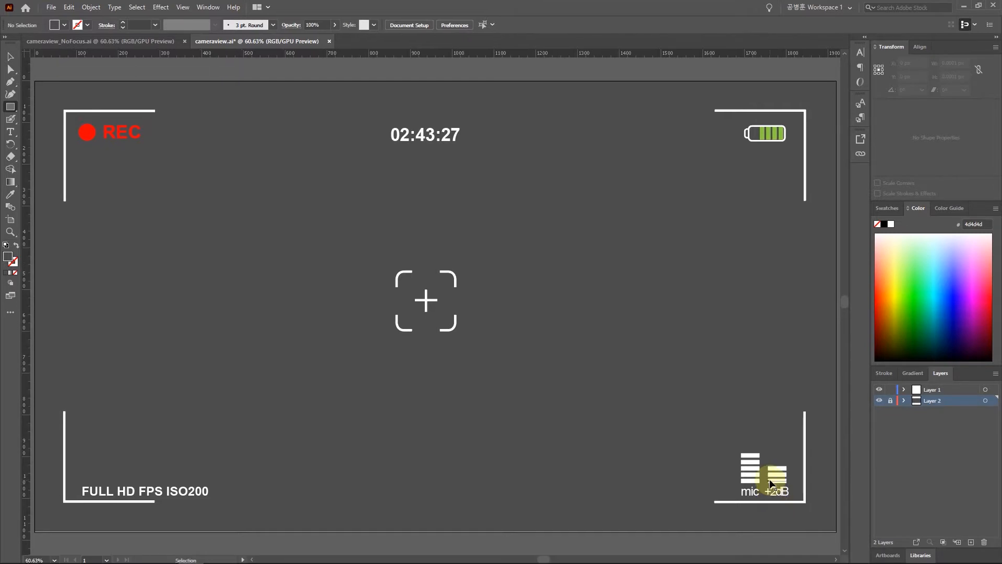
key(ctrl+minus)
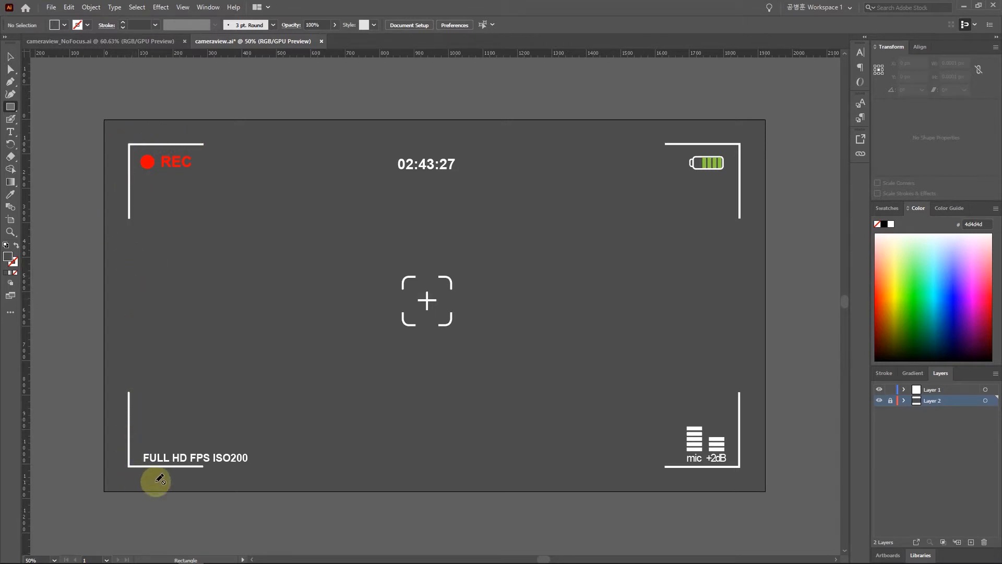
click(7, 108)
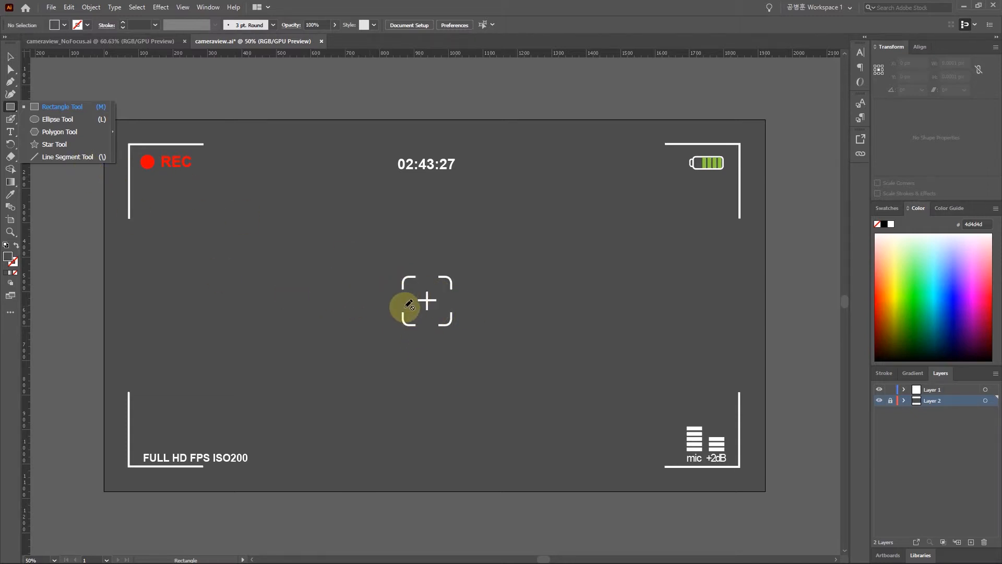
click(576, 20)
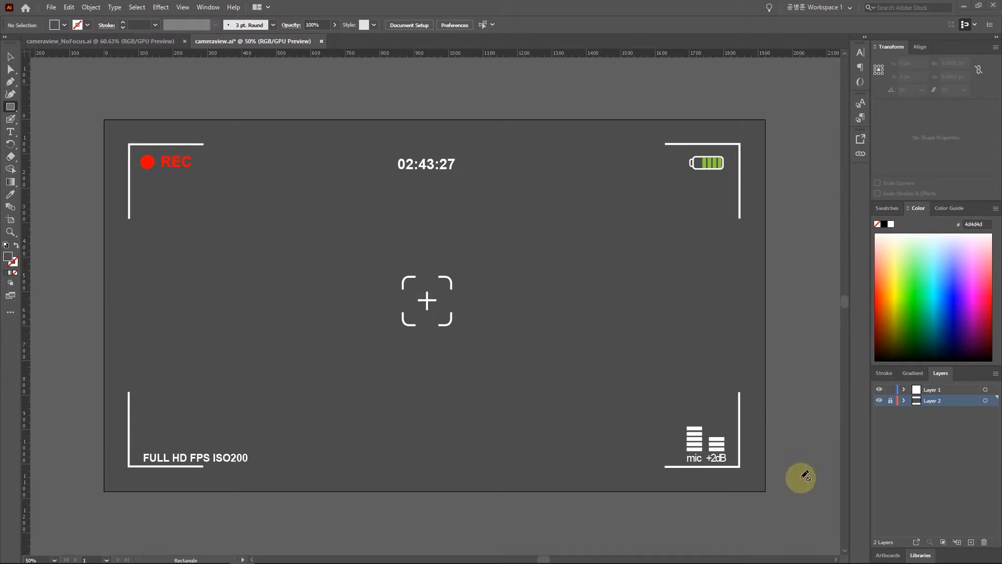
Toggle Layer 2's visibility to compare the artwork with and without the gray background, leaving the layer hidden.
click(891, 400)
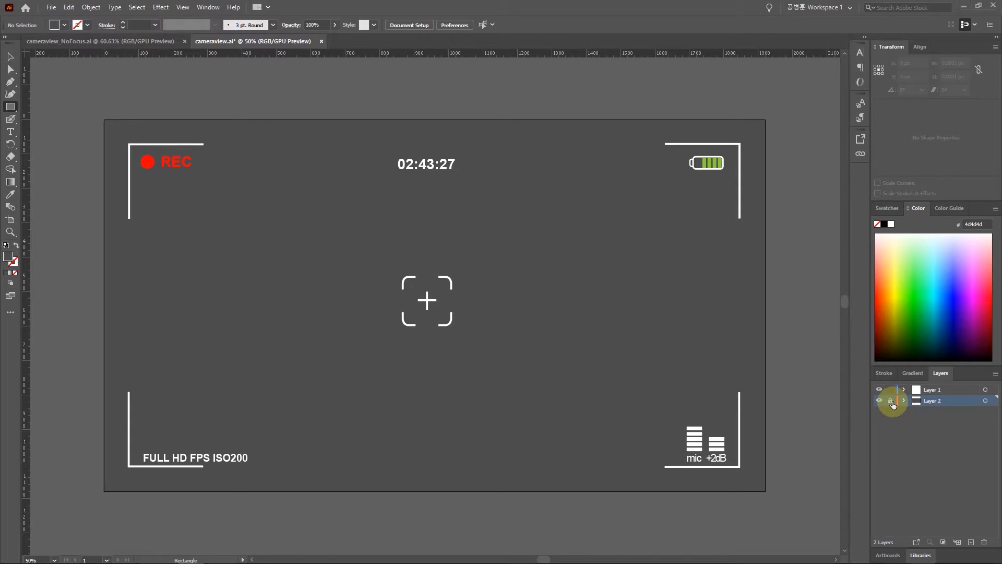
click(879, 401)
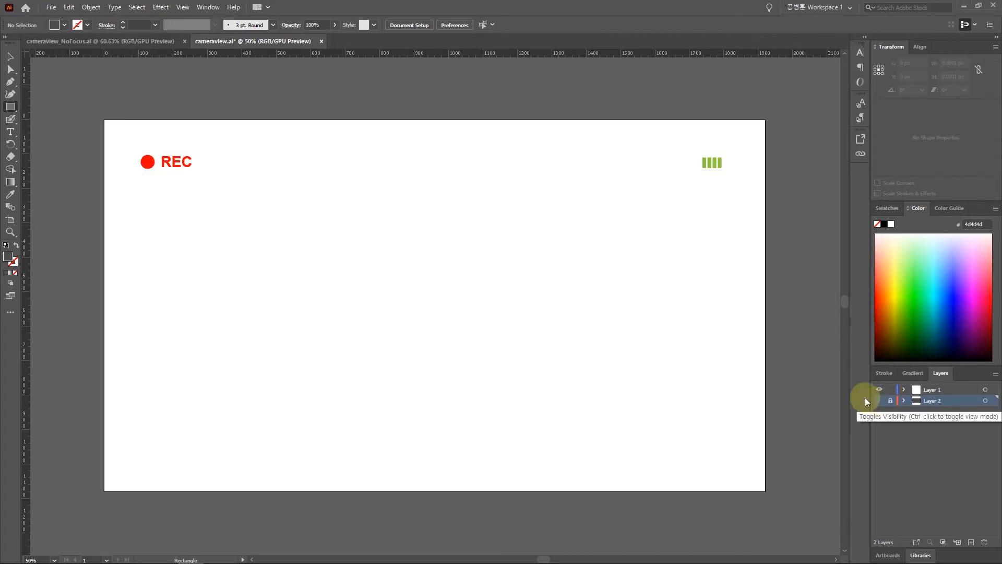
click(880, 401)
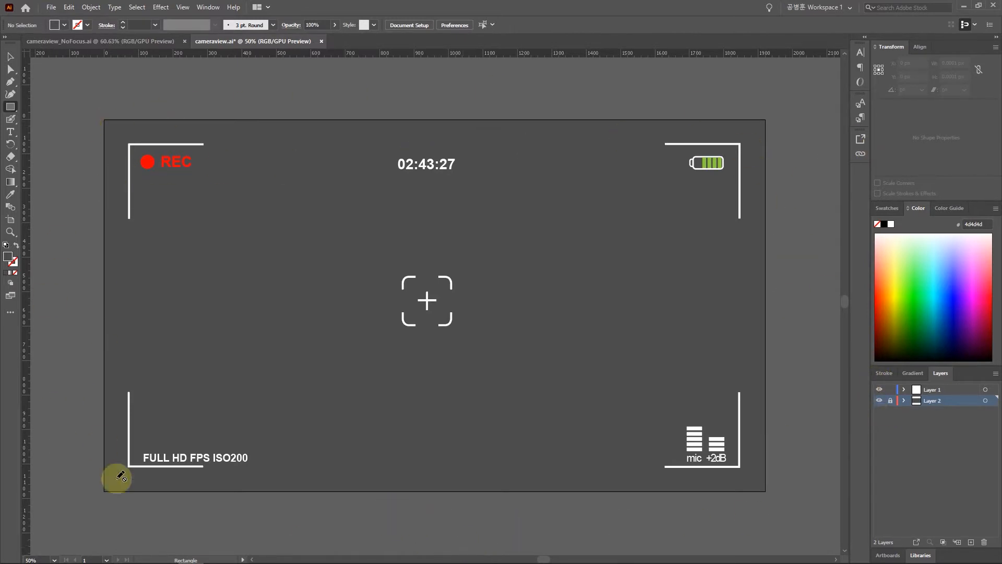
click(880, 401)
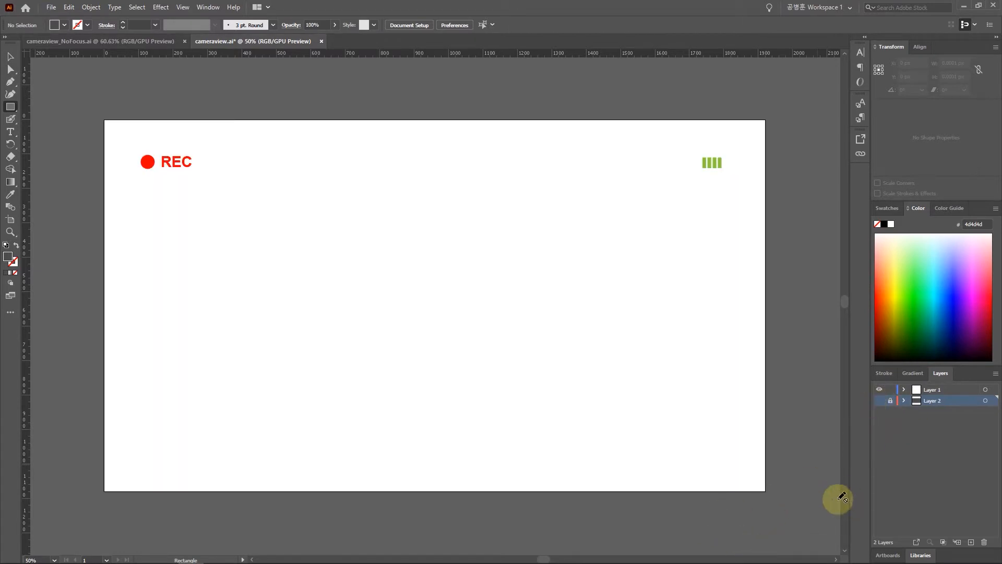
Switch to the cameraview_NoFocus.ai document and collapse Layer 1's object list.
click(109, 39)
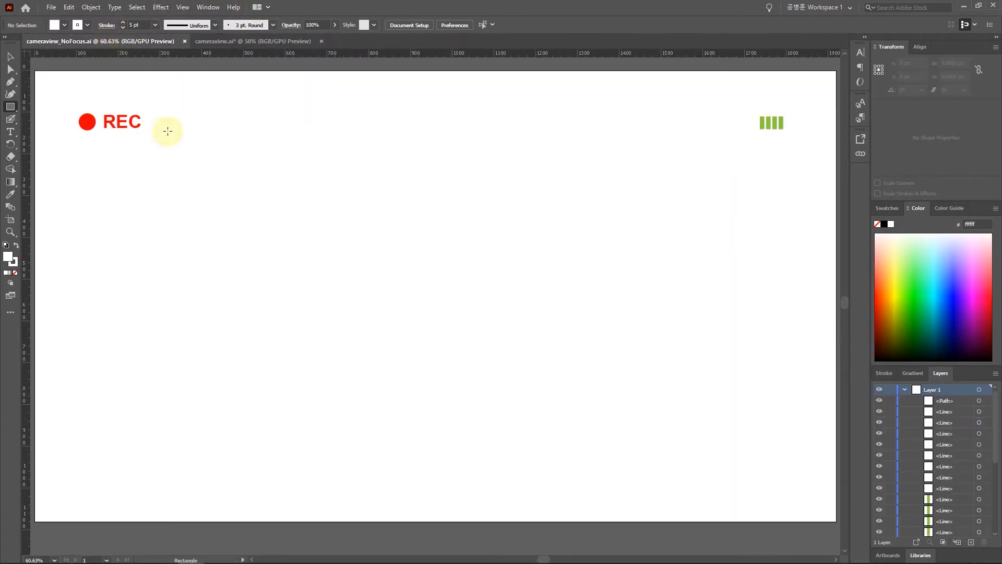
key(ctrl+minus)
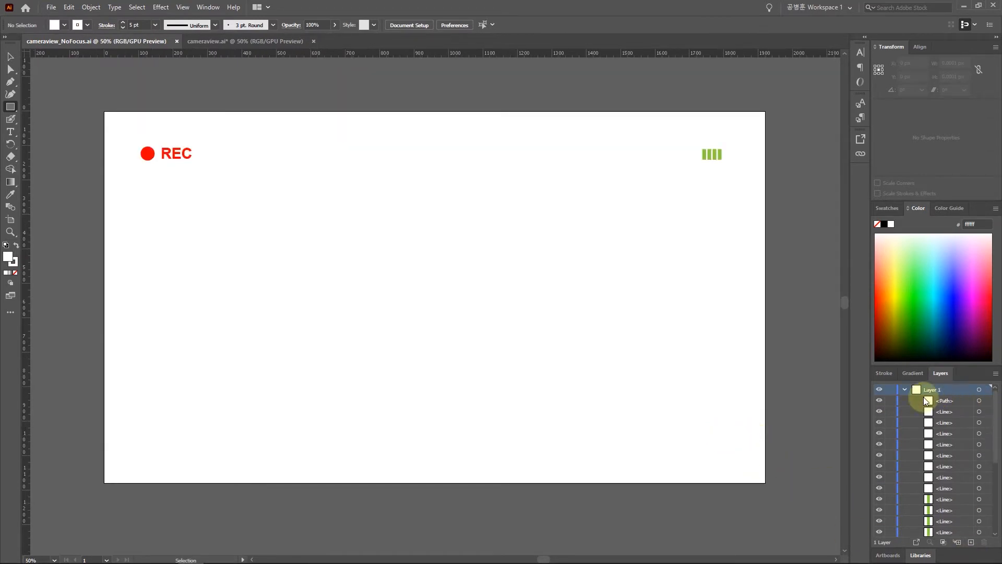
click(904, 389)
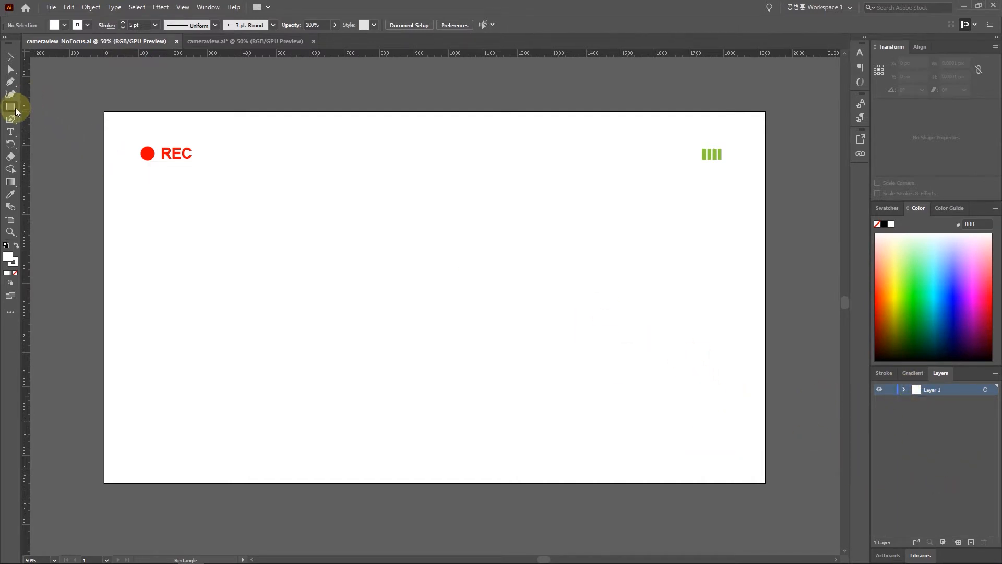
mouse_move(103, 111)
mouse_down()
mouse_move(590, 373)
mouse_move(77, 97)
mouse_move(91, 111)
mouse_up()
key(ctrl+z)
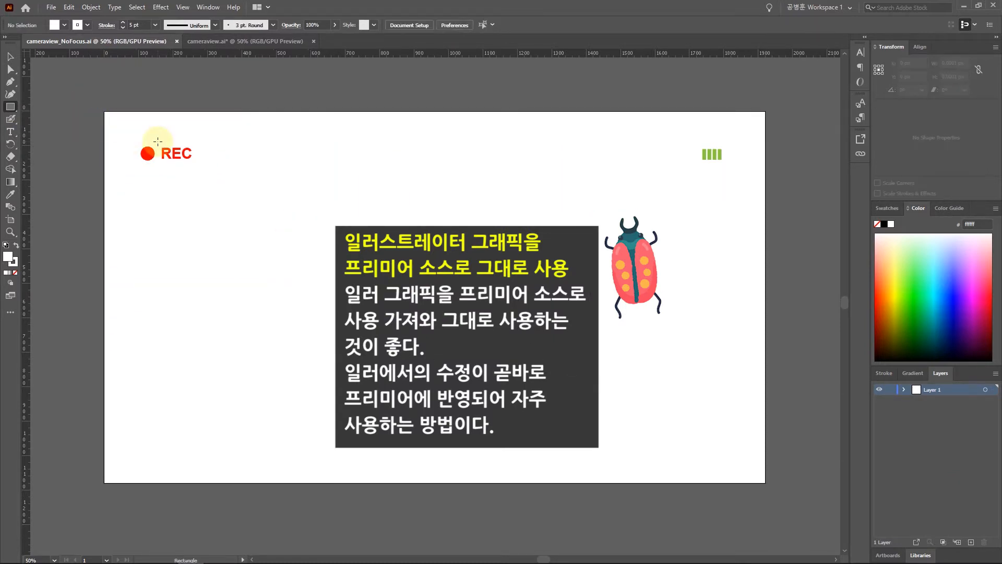
On a new layer, draw a 1920 × 1080 px rectangle covering the artboard, filled with gray #666666 and without a stroke.
click(971, 541)
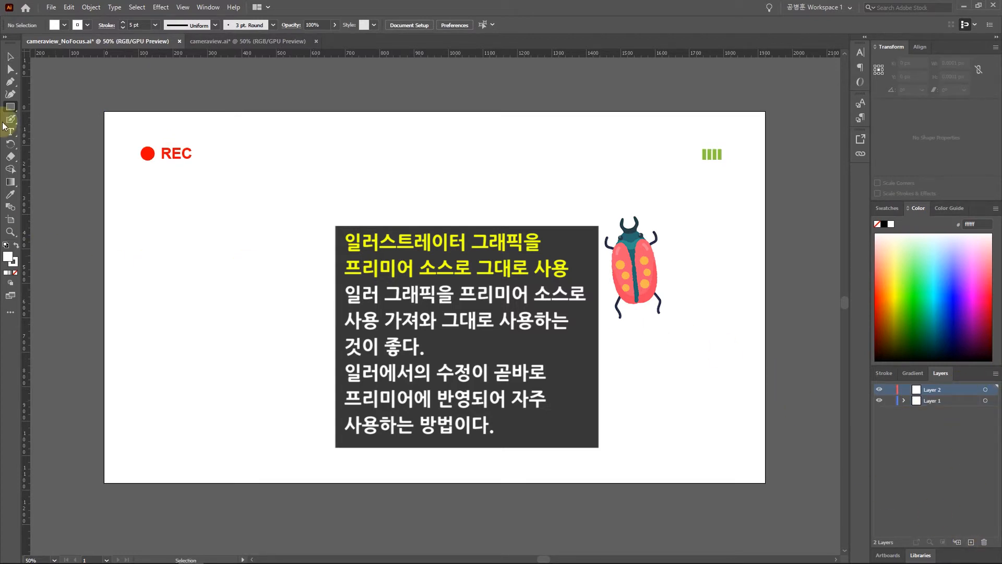
drag(105, 111, 765, 483)
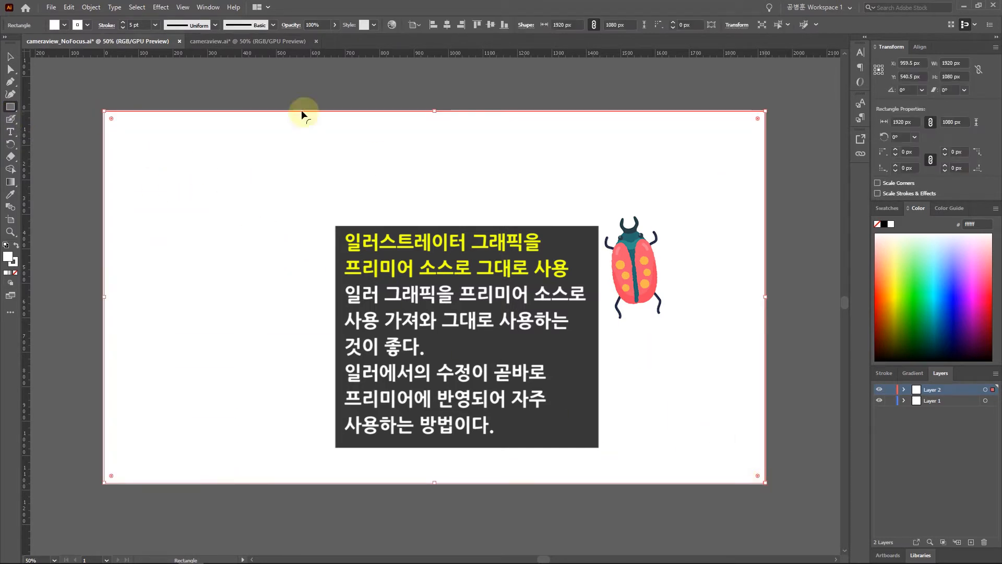
click(66, 25)
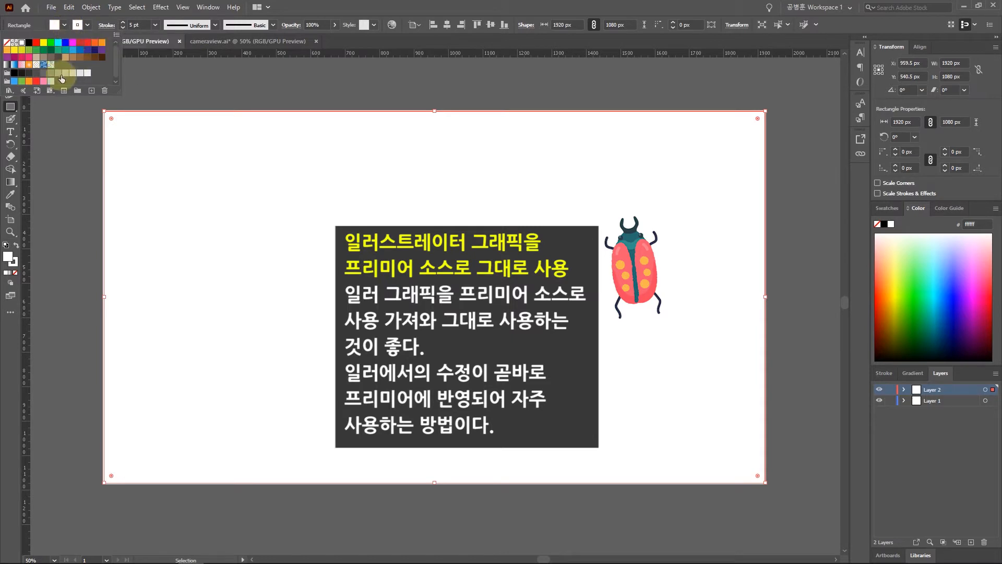
click(45, 73)
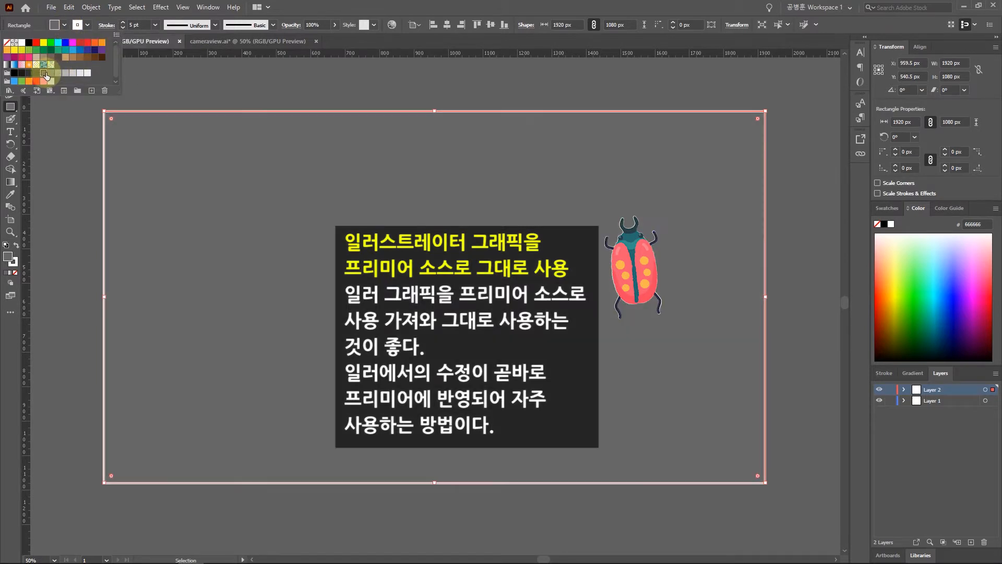
click(86, 25)
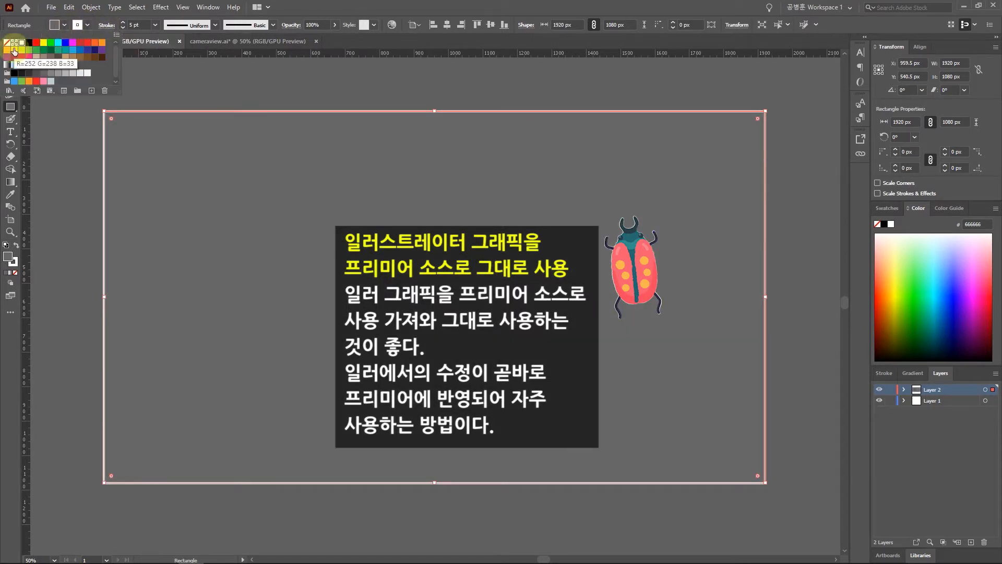
click(8, 46)
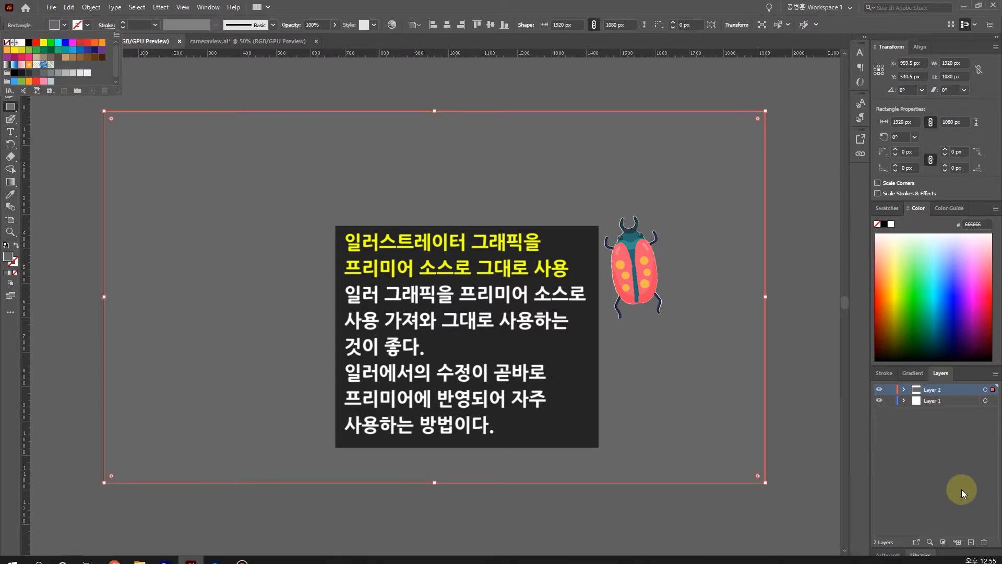
Move Layer 2 with the gray rectangle below Layer 1.
drag(935, 389, 934, 410)
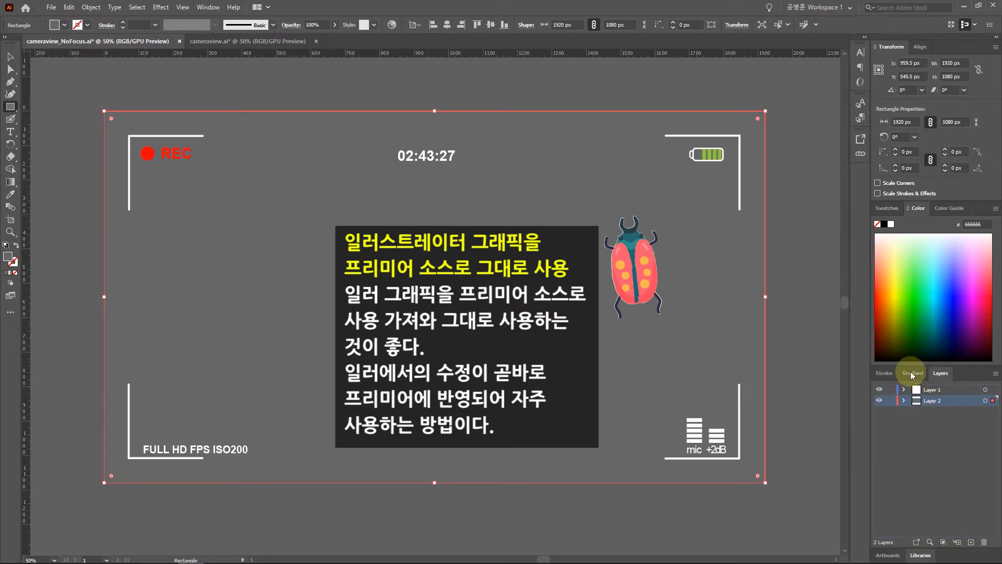
click(891, 401)
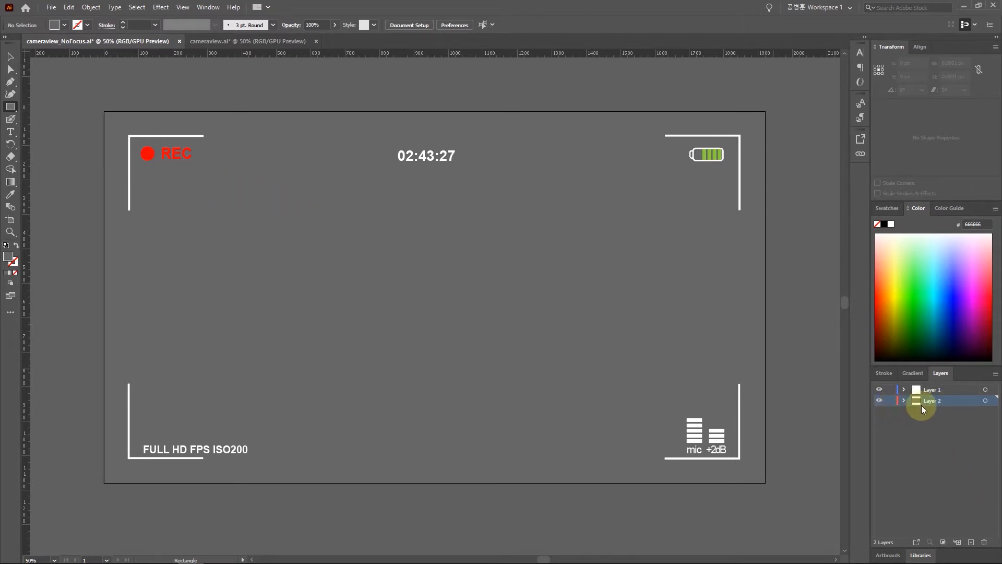
Delete the gray background rectangle from Layer 2.
click(985, 400)
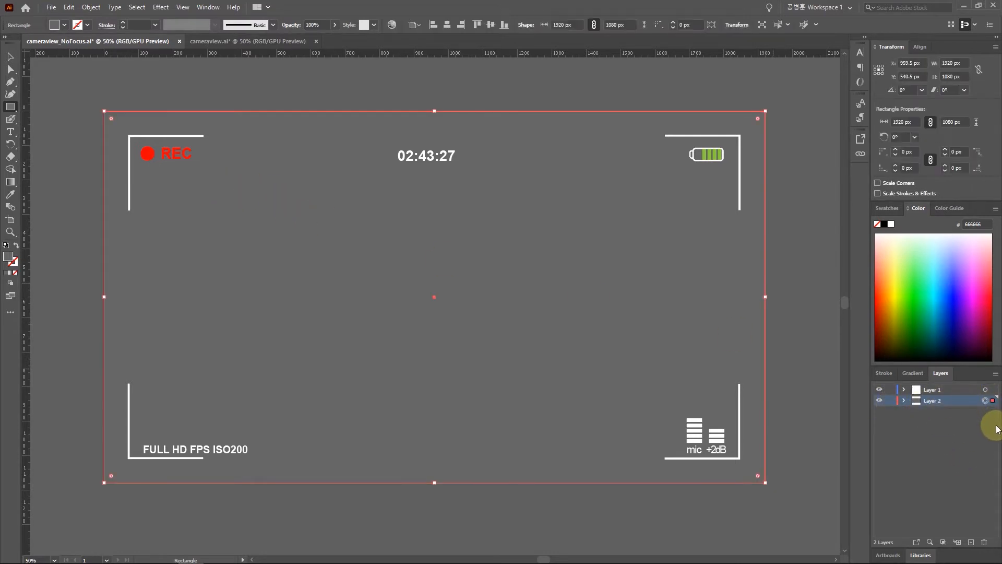
key(Delete)
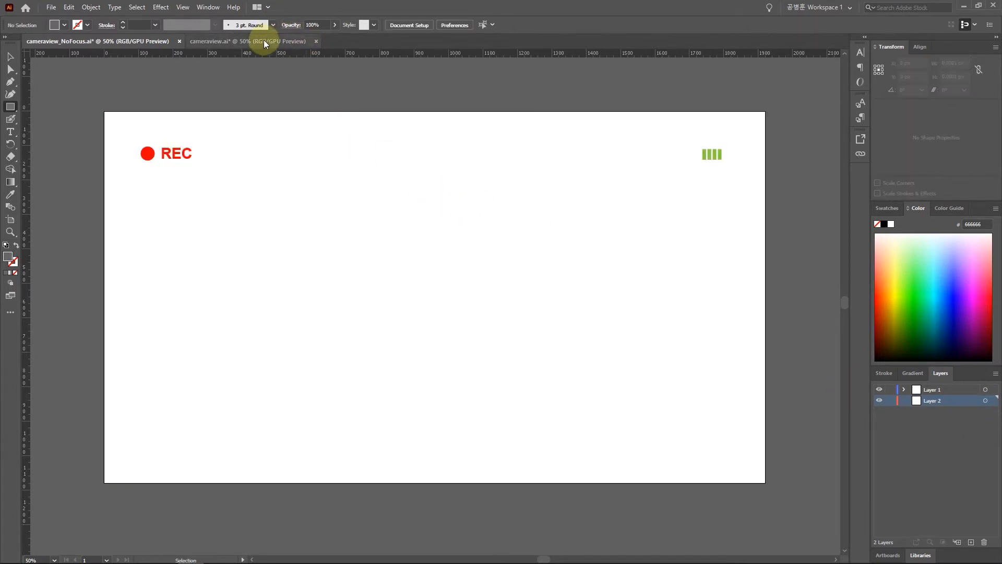
In the cameraview.ai document, show and unlock Layer 2 and delete its dark gray background rectangle.
click(262, 39)
click(890, 400)
click(879, 401)
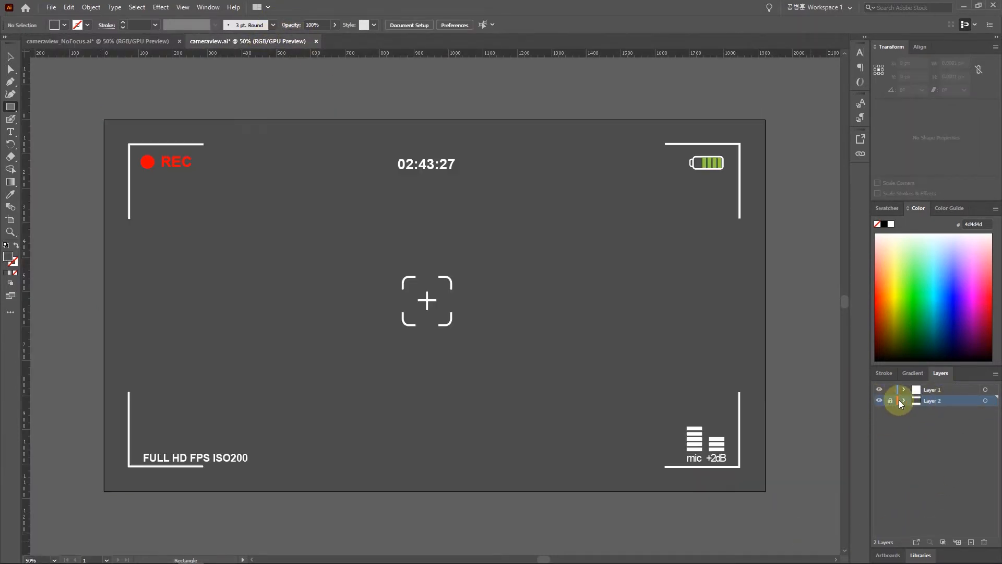
click(985, 401)
key(Delete)
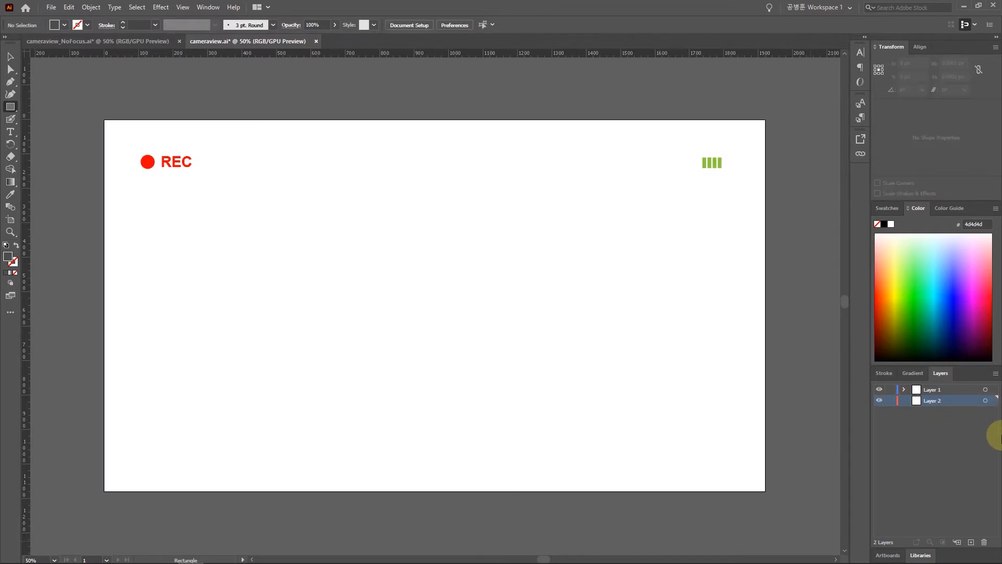
click(51, 6)
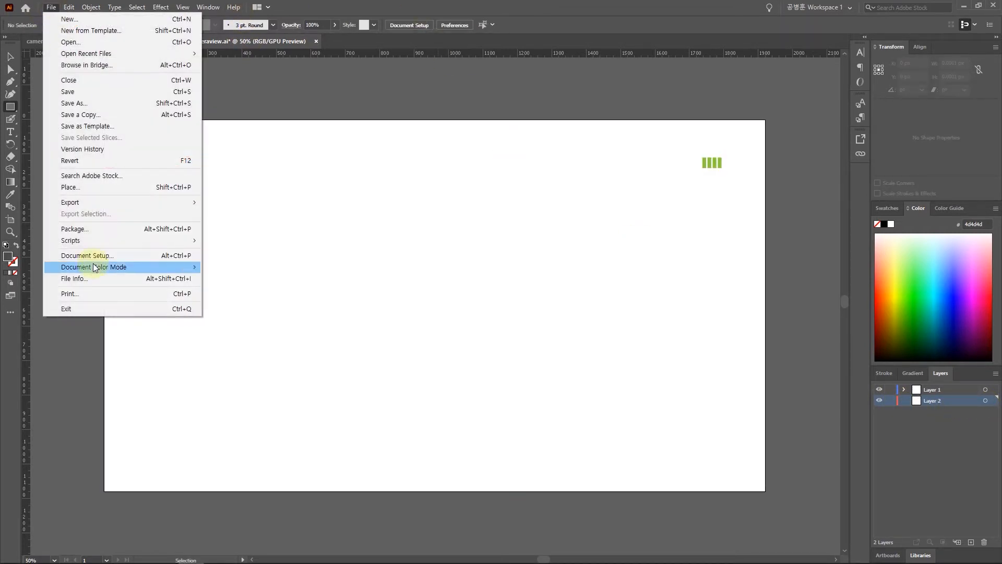
mouse_move(143, 246)
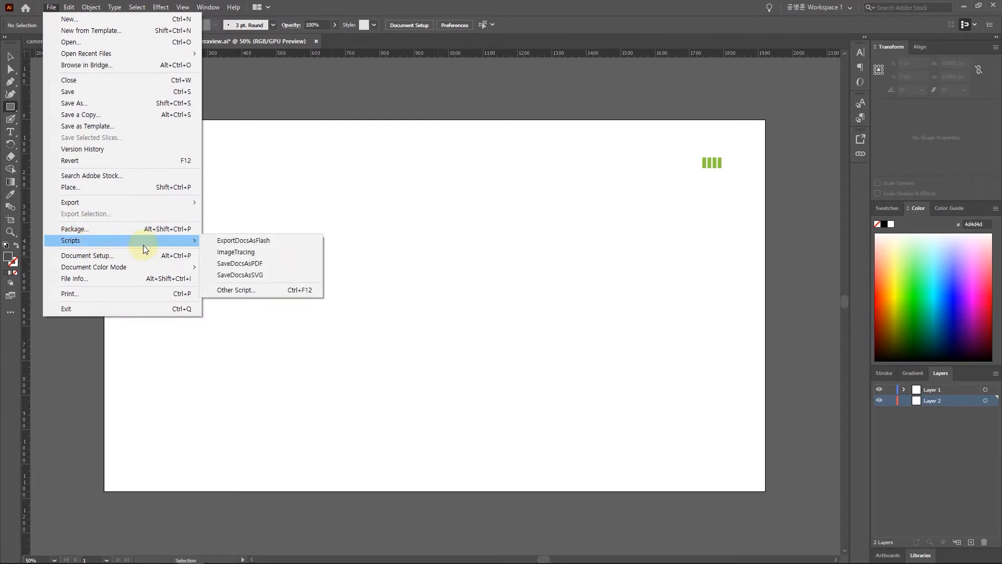
mouse_move(171, 205)
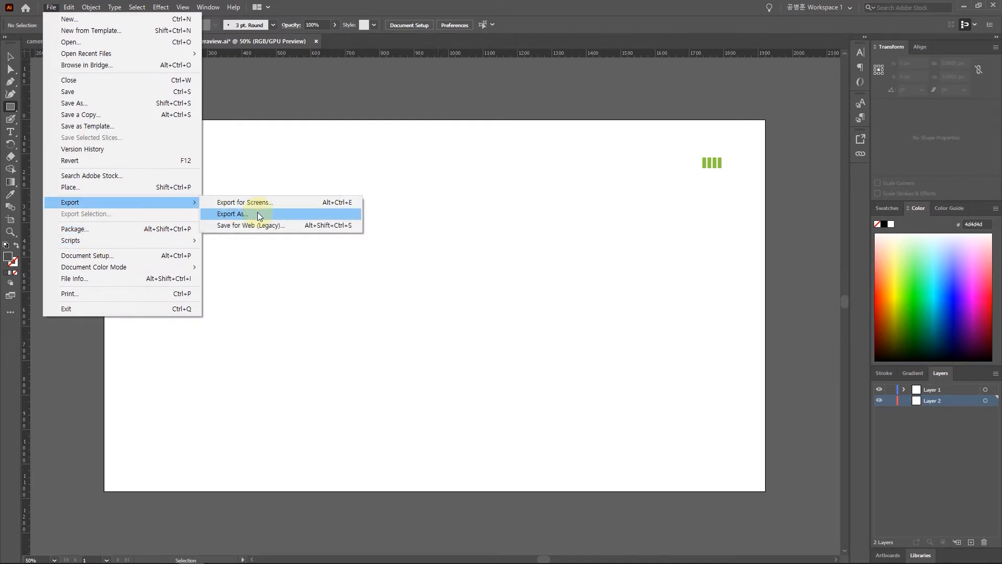
click(258, 214)
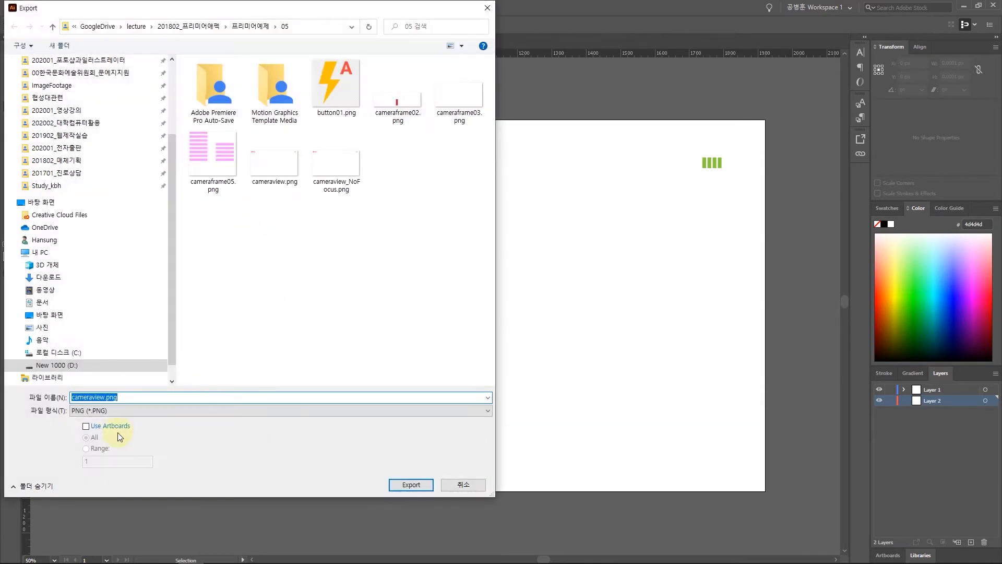
click(487, 8)
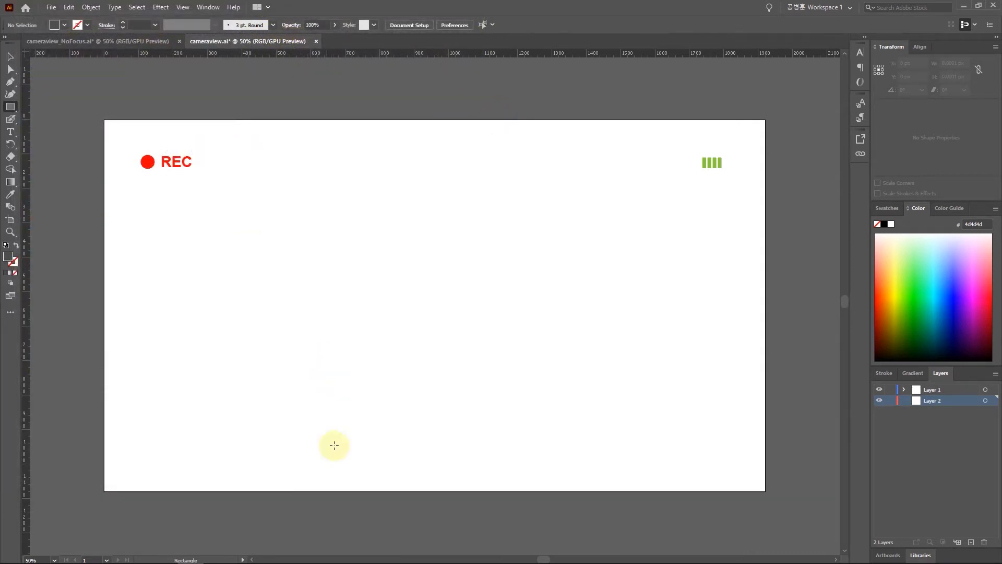
Switch to Premiere Pro and import cameraview.png, cameraview_NoFocus.png, Forgiven_Fate.mp3 and AfricanAmerican.mp4 into the project.
click(165, 554)
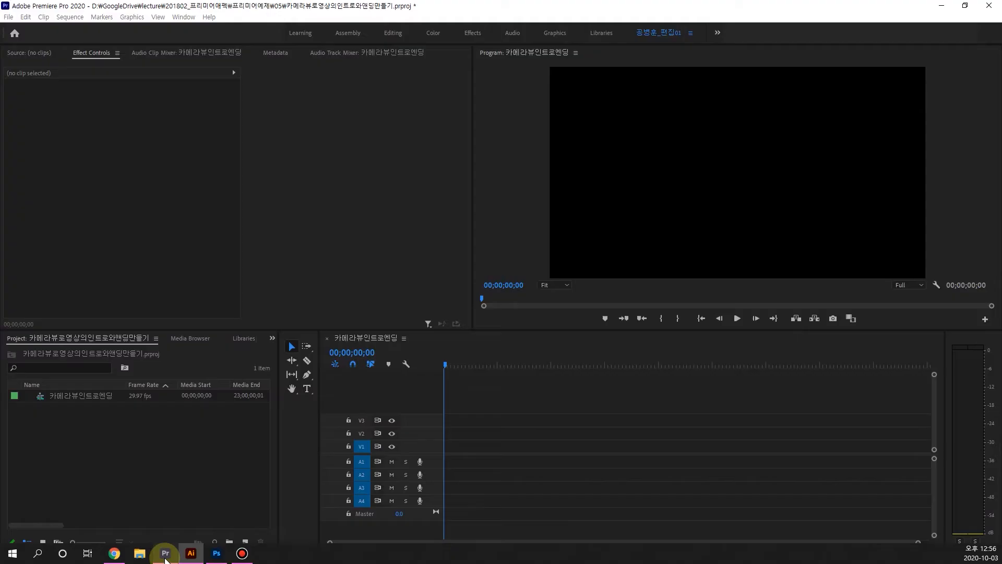
double_click(129, 480)
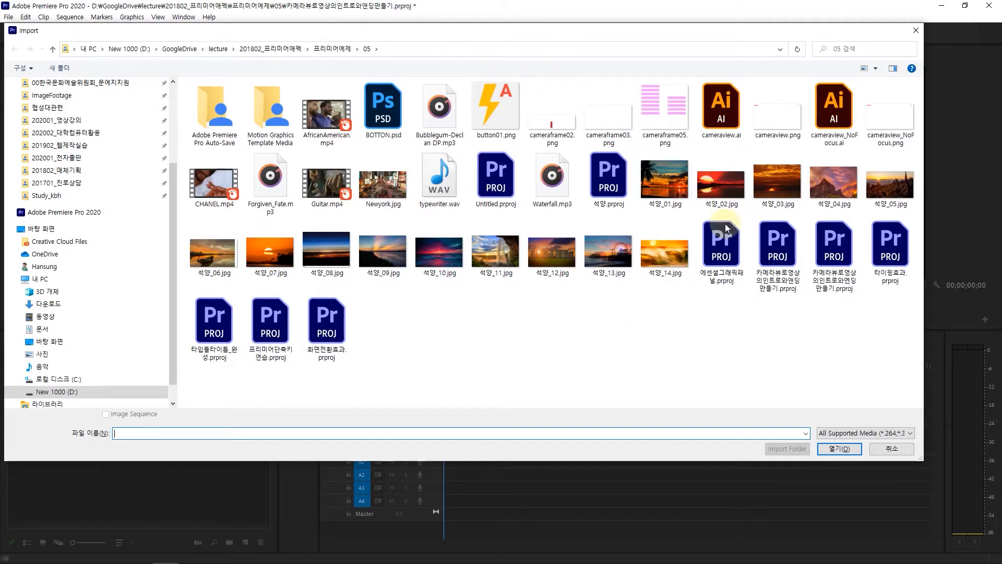
click(718, 103)
click(772, 117)
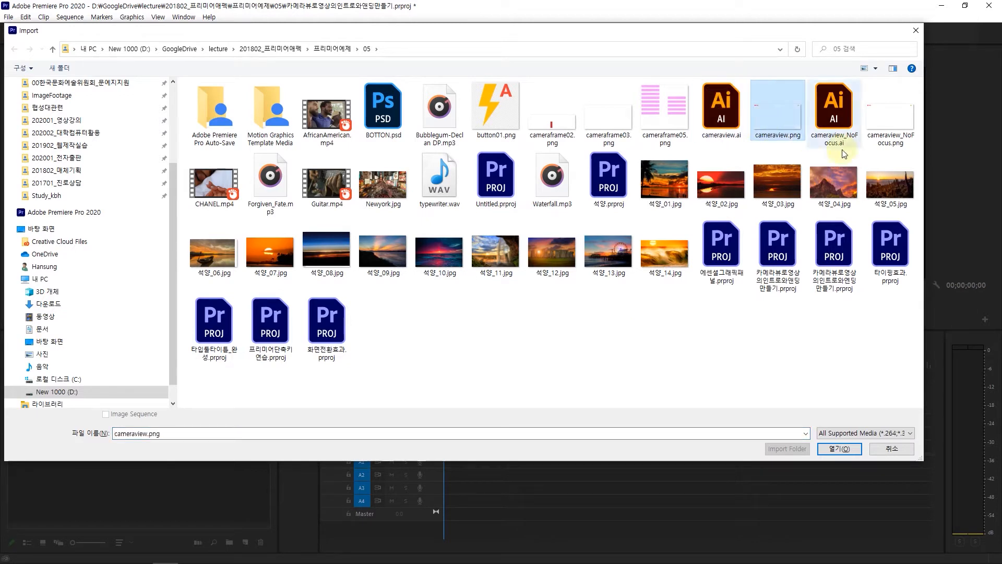
ctrl+click(908, 124)
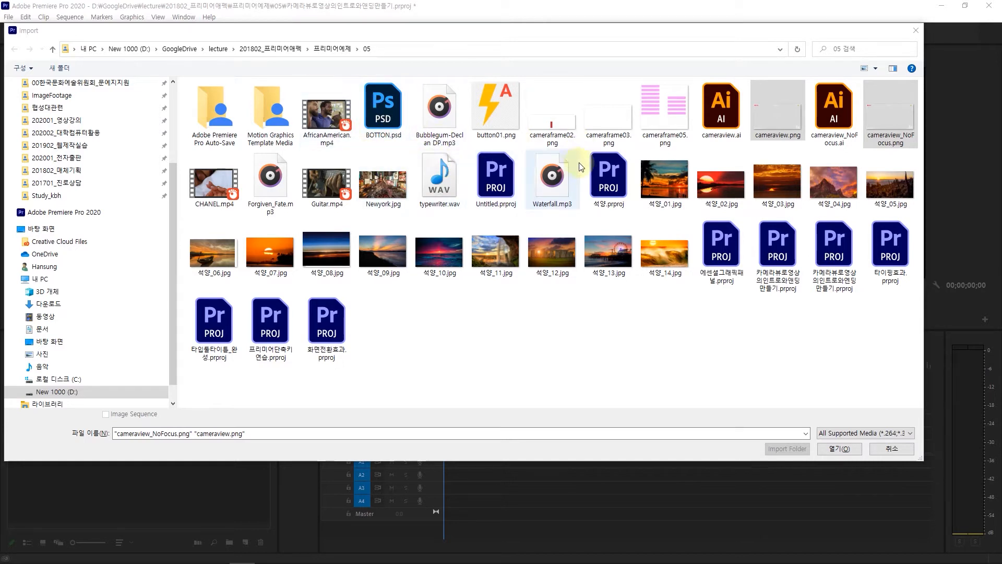
ctrl+click(278, 191)
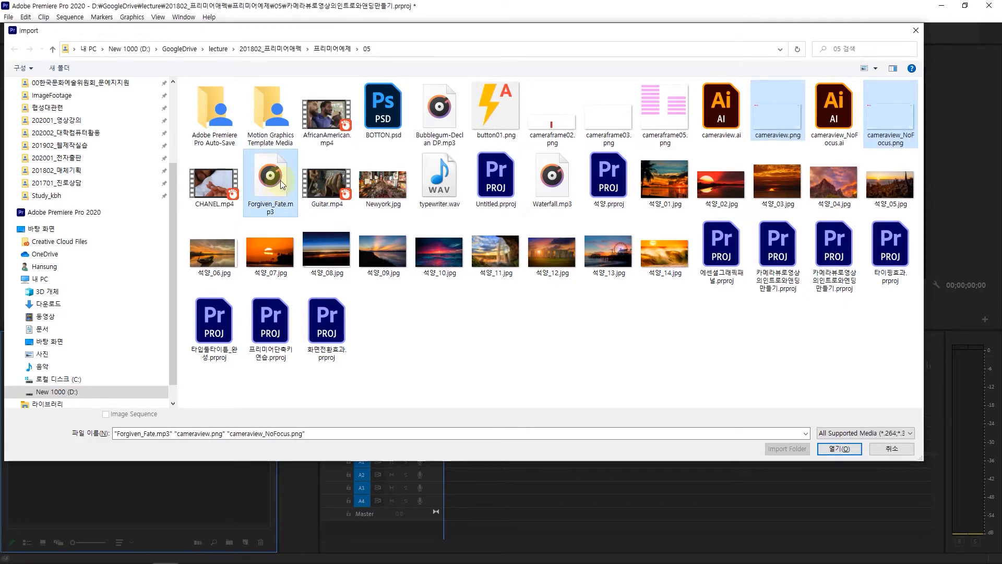
ctrl+click(332, 122)
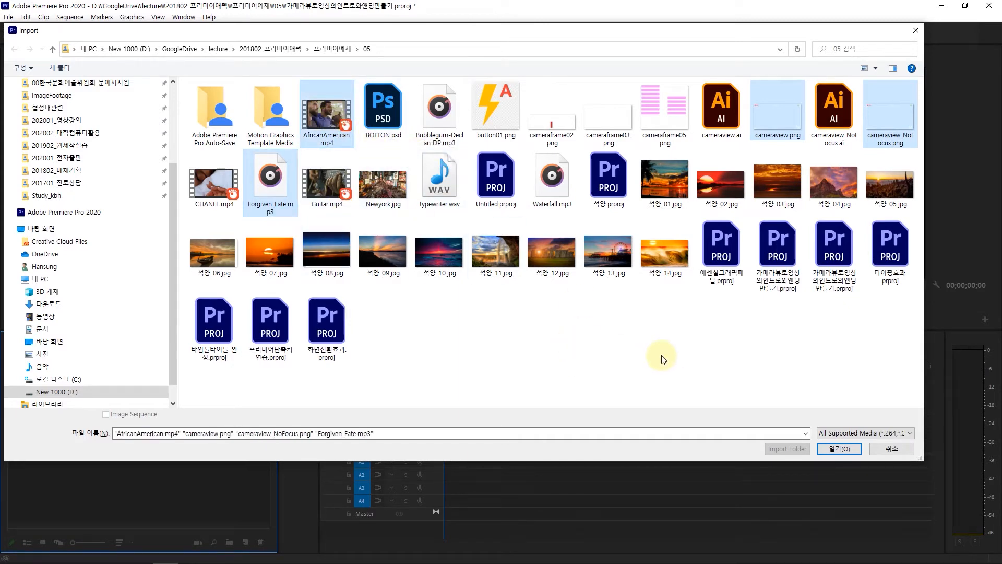
click(839, 448)
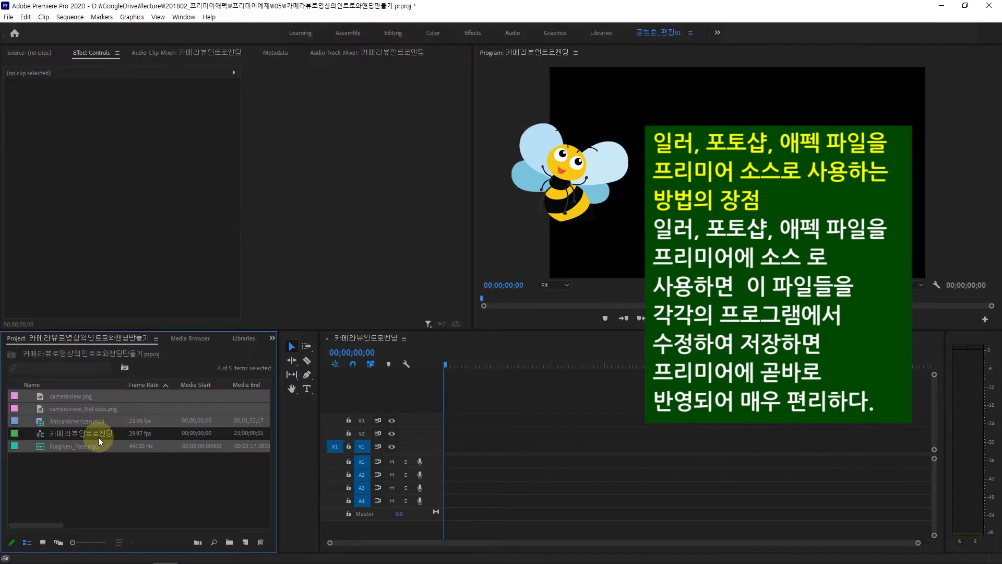
click(101, 496)
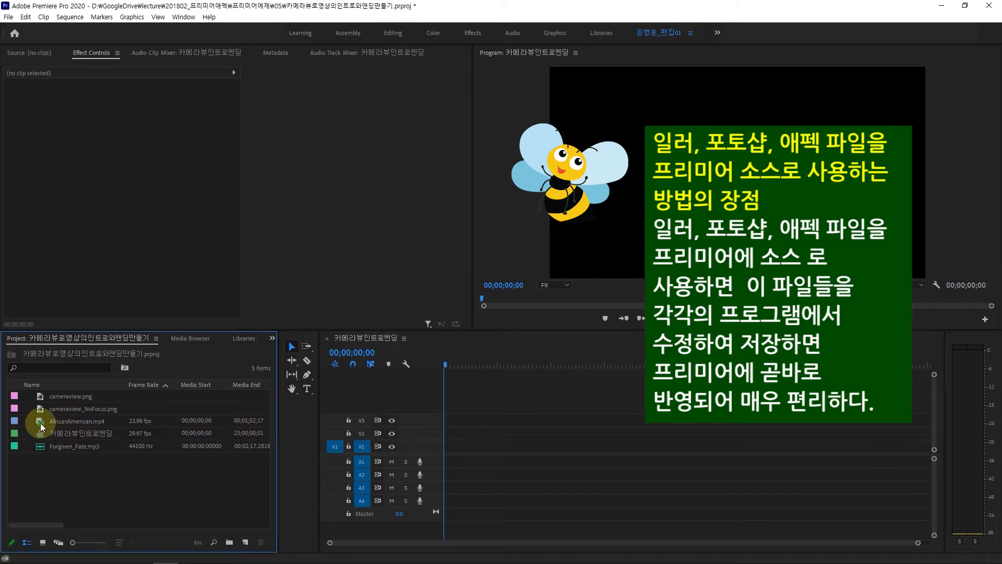
mouse_move(40, 424)
mouse_move(42, 449)
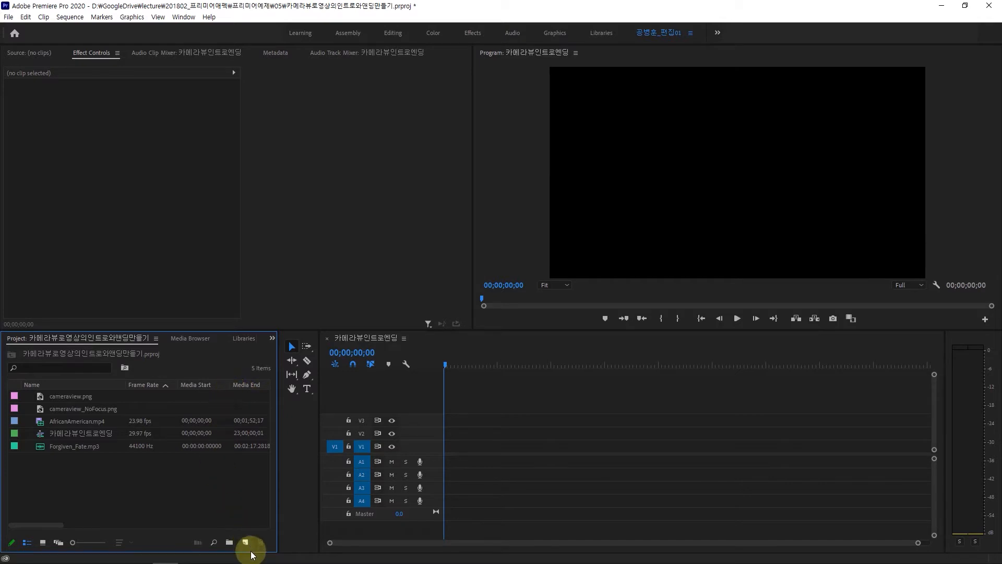
mouse_move(423, 562)
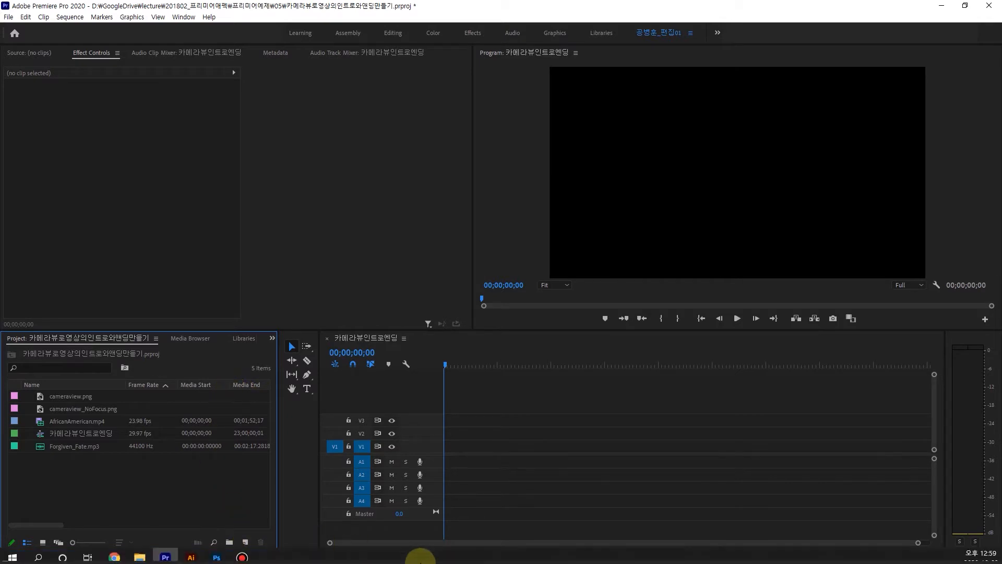
click(495, 349)
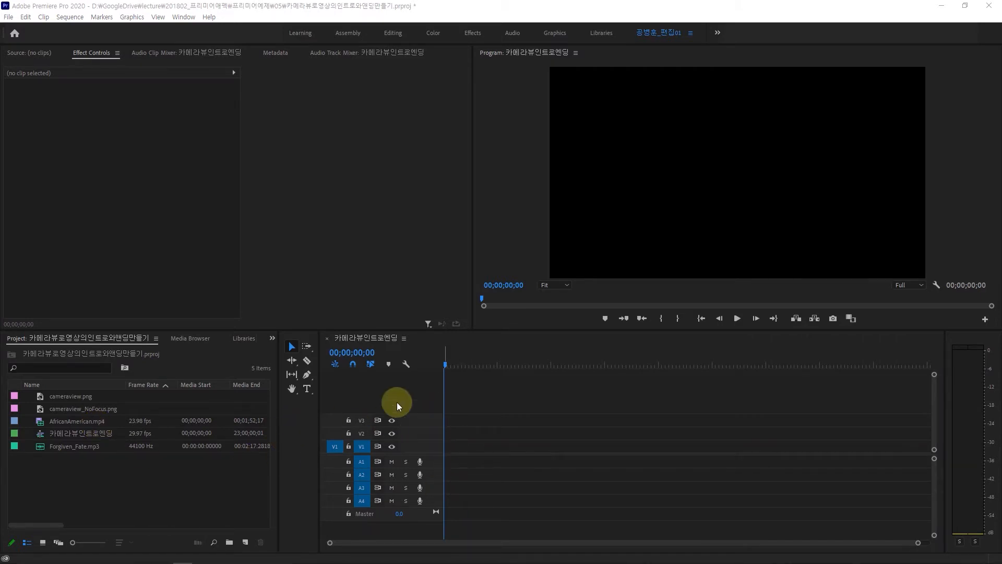
Move the sequence playhead to 00;00;03;00 and add a marker there.
click(365, 352)
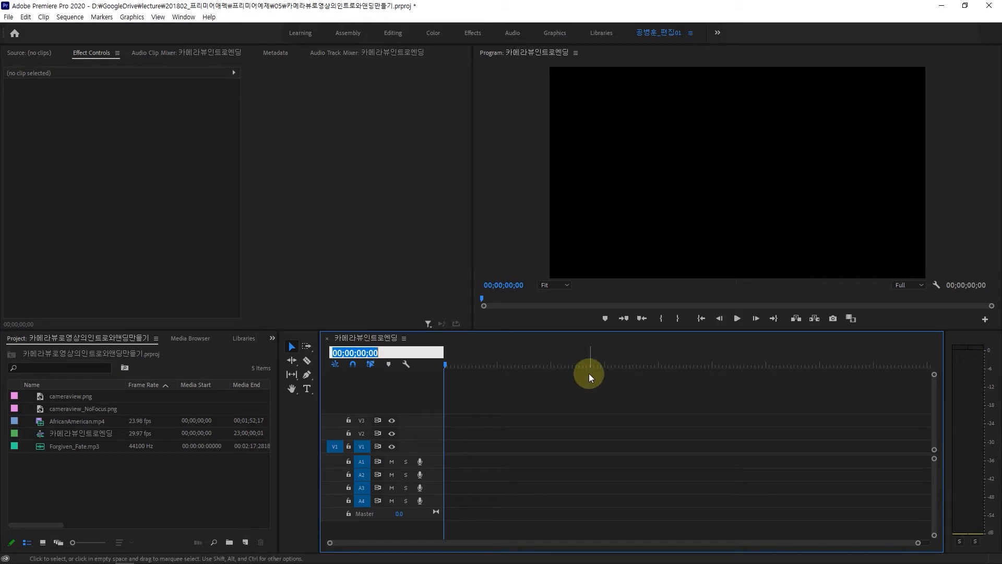
text(300)
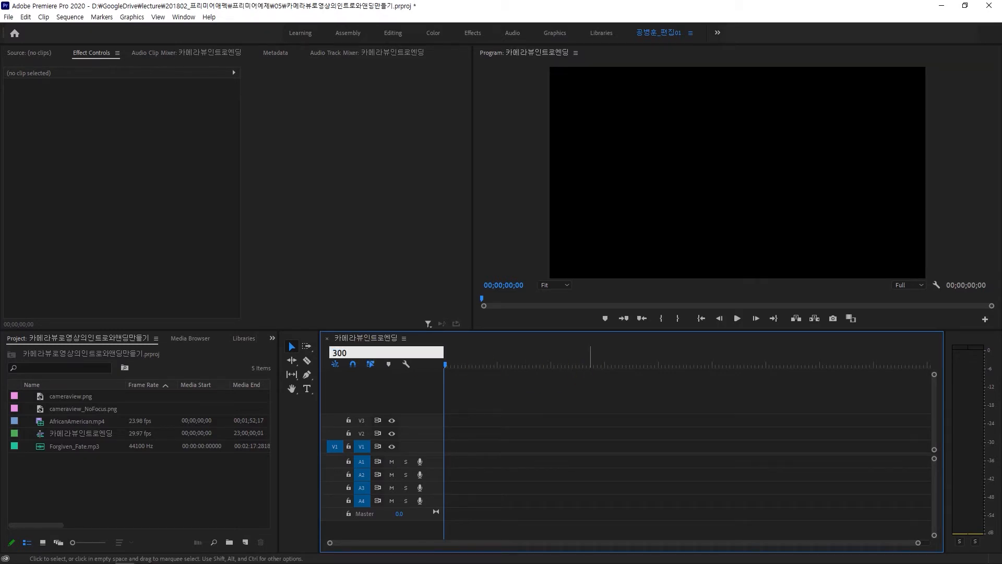
key(Return)
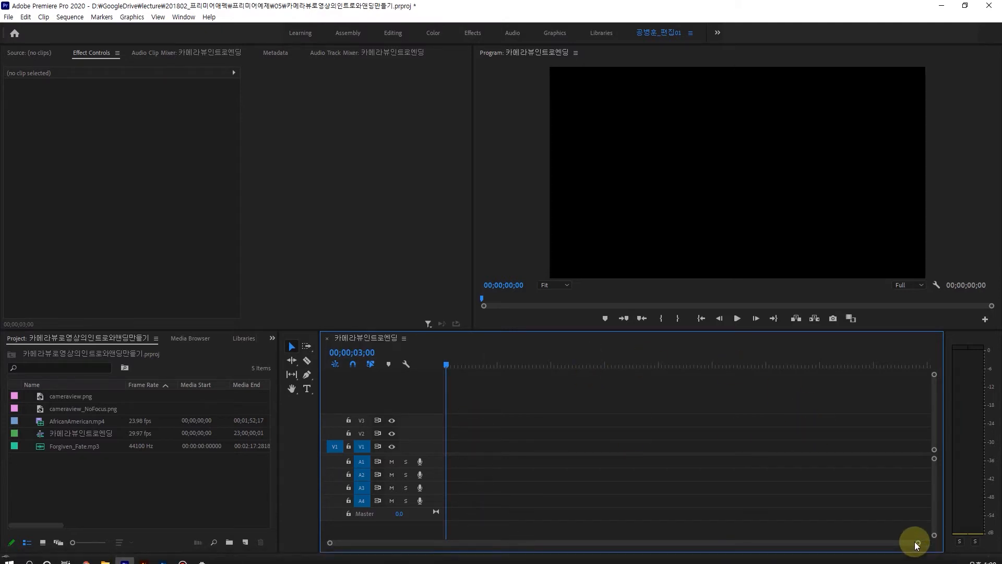
drag(920, 545, 684, 559)
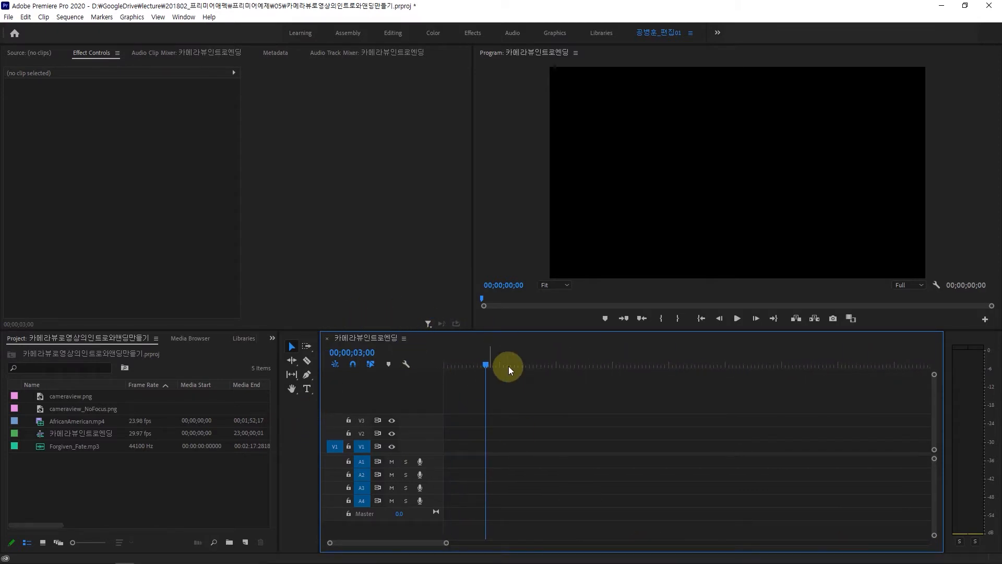
click(603, 319)
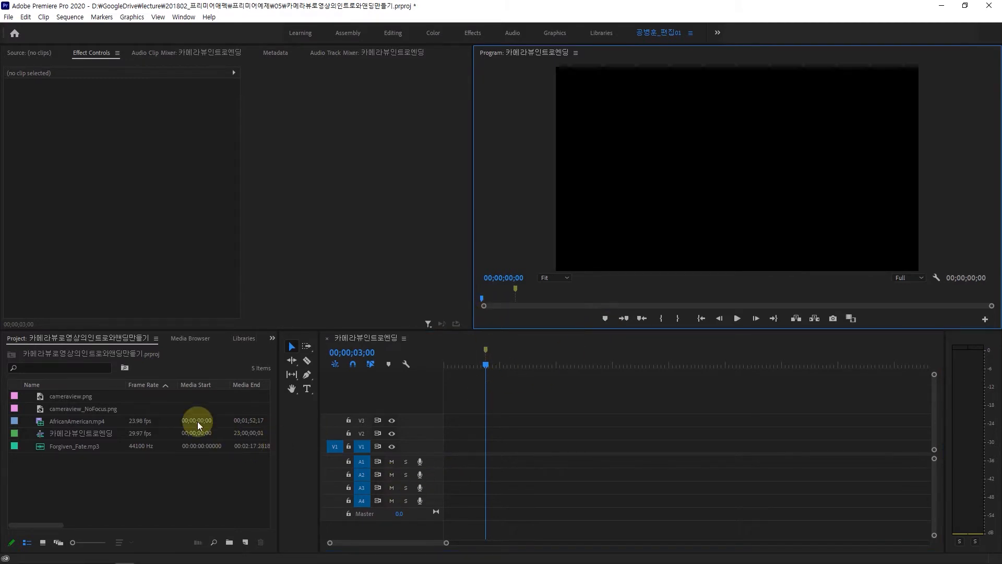
Place AfricanAmerican.mp4 on V1 starting at the 00;00;03;00 marker, keeping the existing sequence settings, and return the playhead to the sequence start.
click(43, 422)
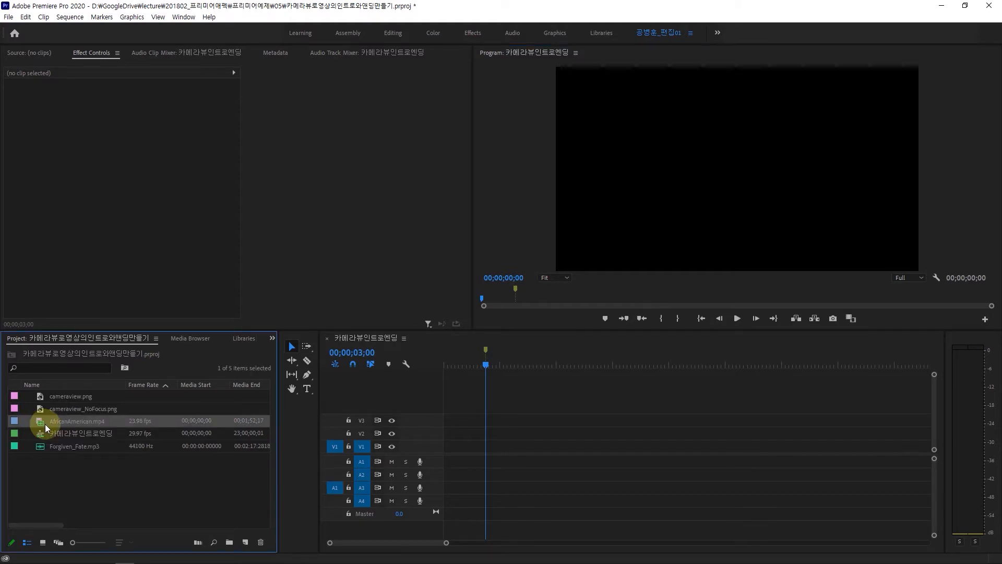
drag(45, 422, 490, 464)
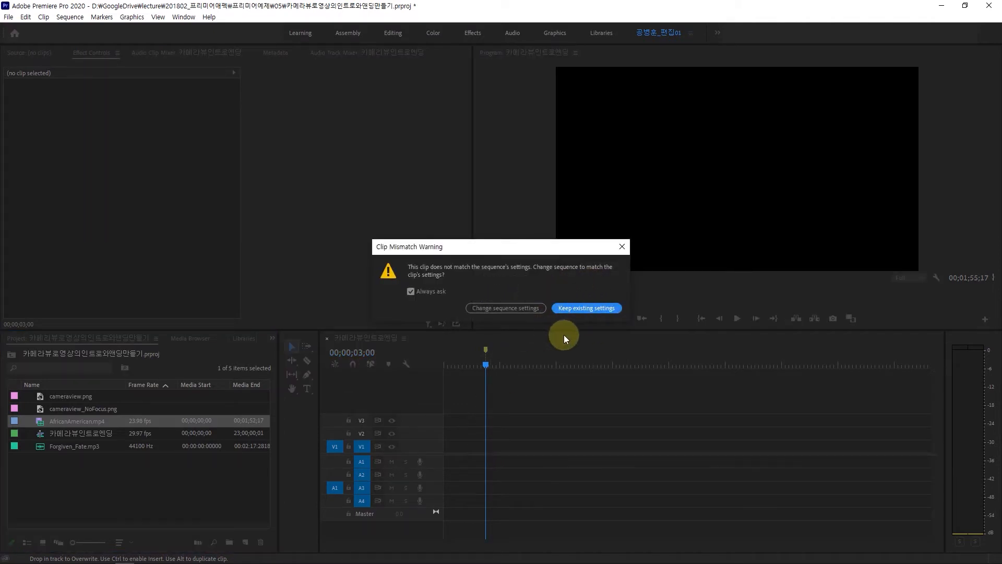
click(600, 309)
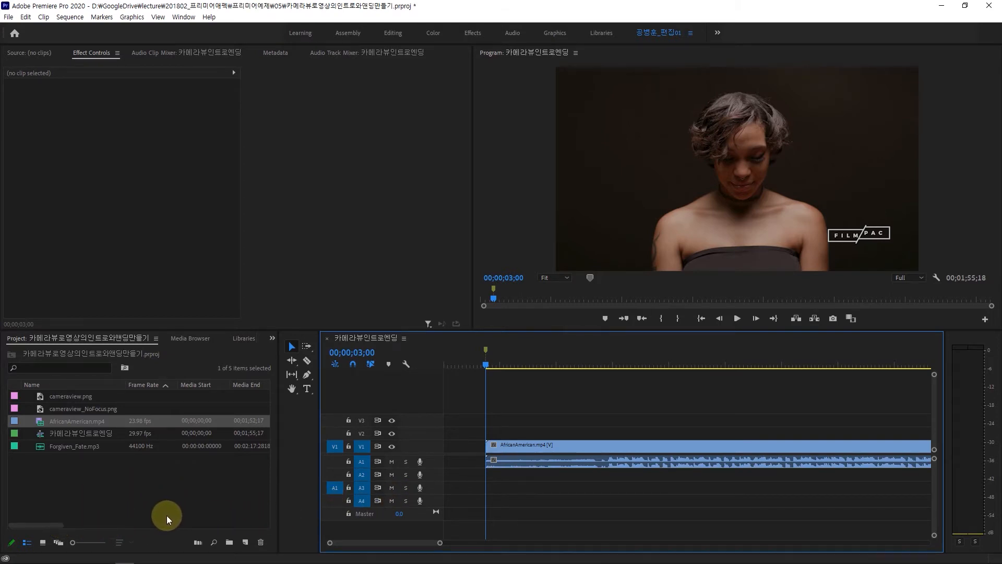
drag(440, 545, 519, 543)
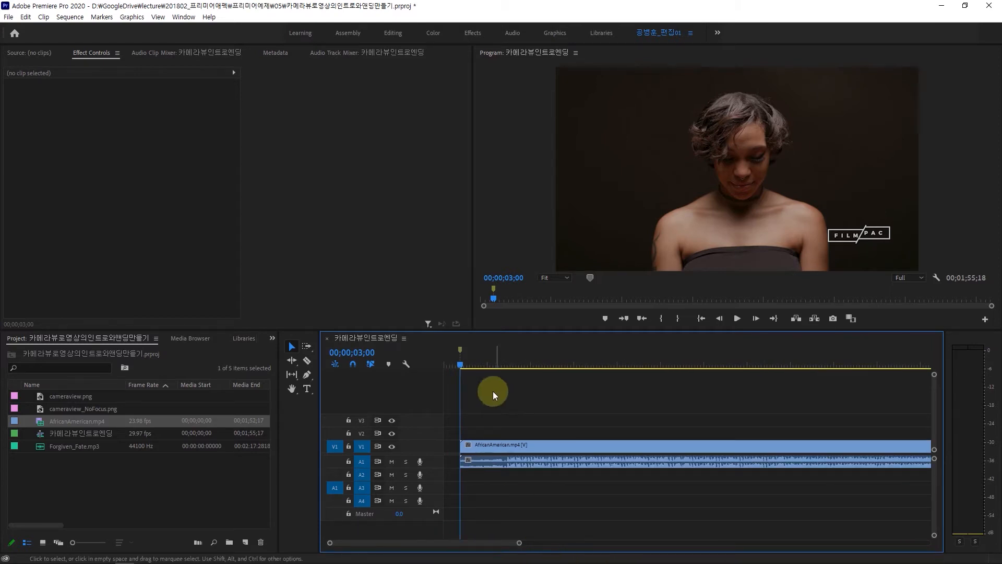
drag(461, 365, 920, 395)
drag(523, 543, 592, 543)
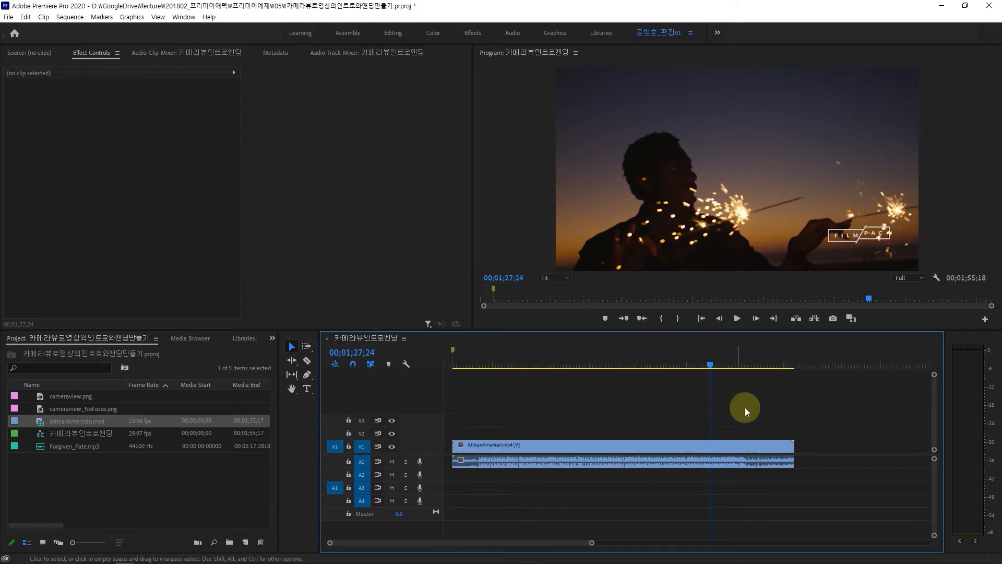
drag(711, 366, 437, 401)
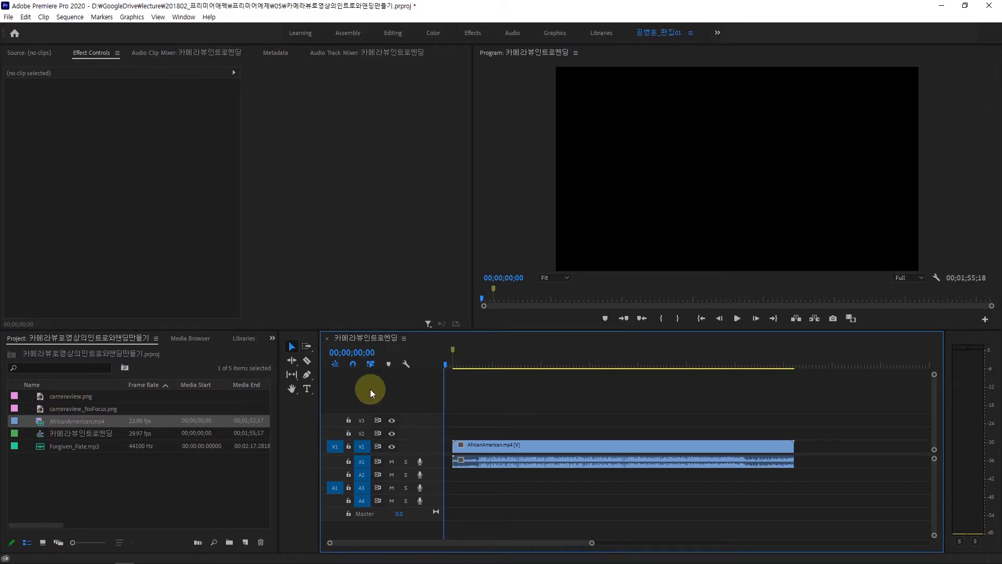
Move the sequence playhead to 00;00;00;06.
click(72, 396)
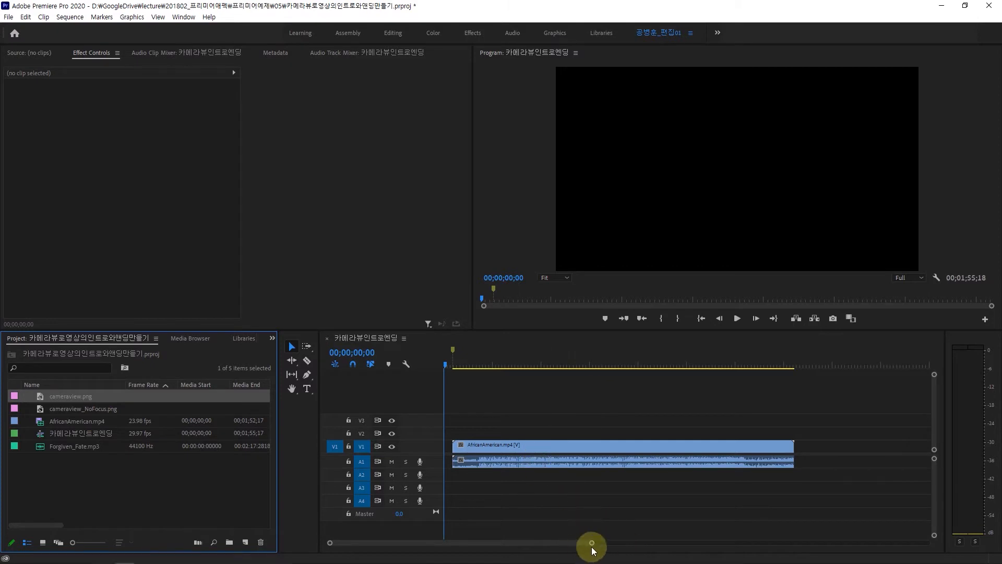
drag(592, 544, 528, 556)
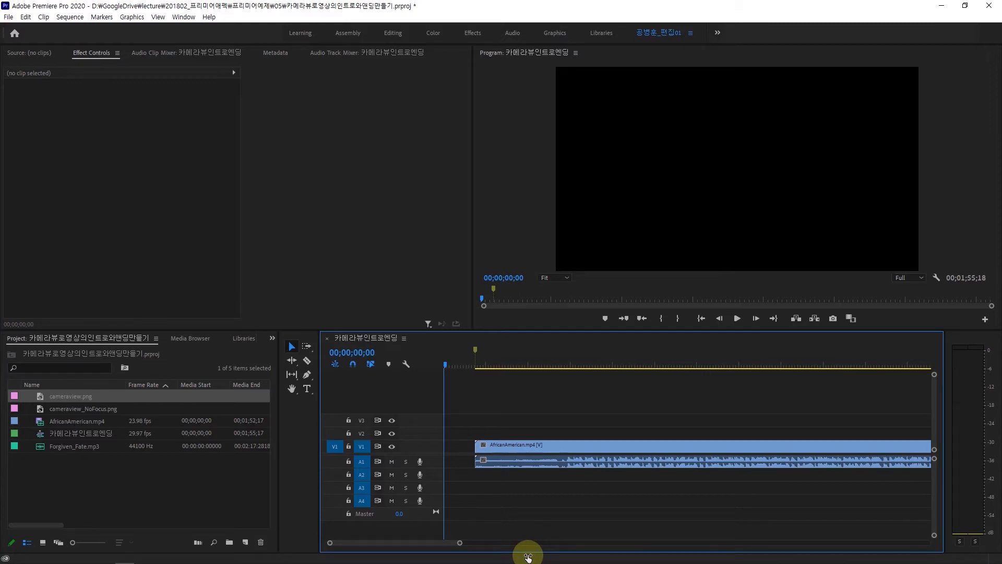
drag(528, 556, 525, 557)
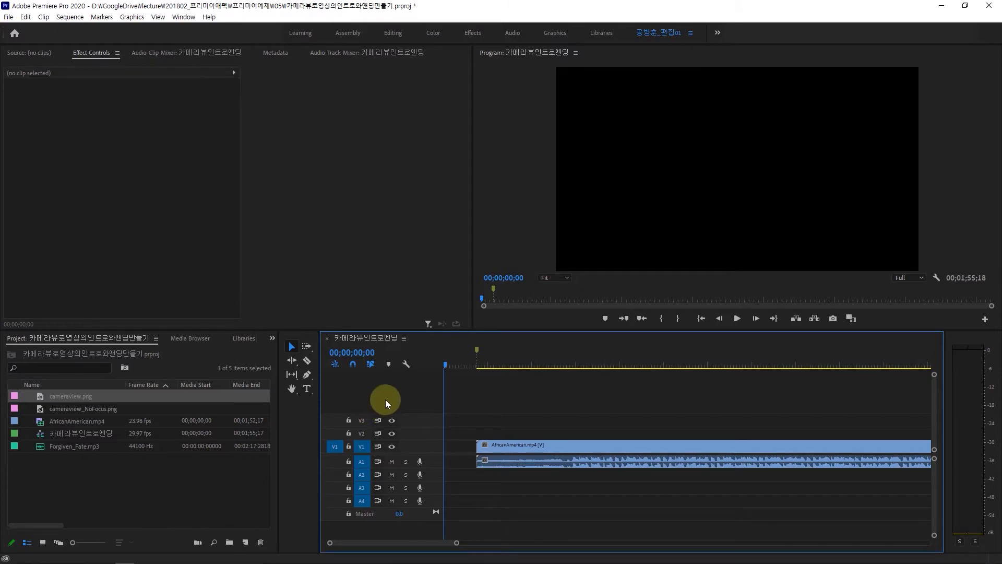
click(362, 356)
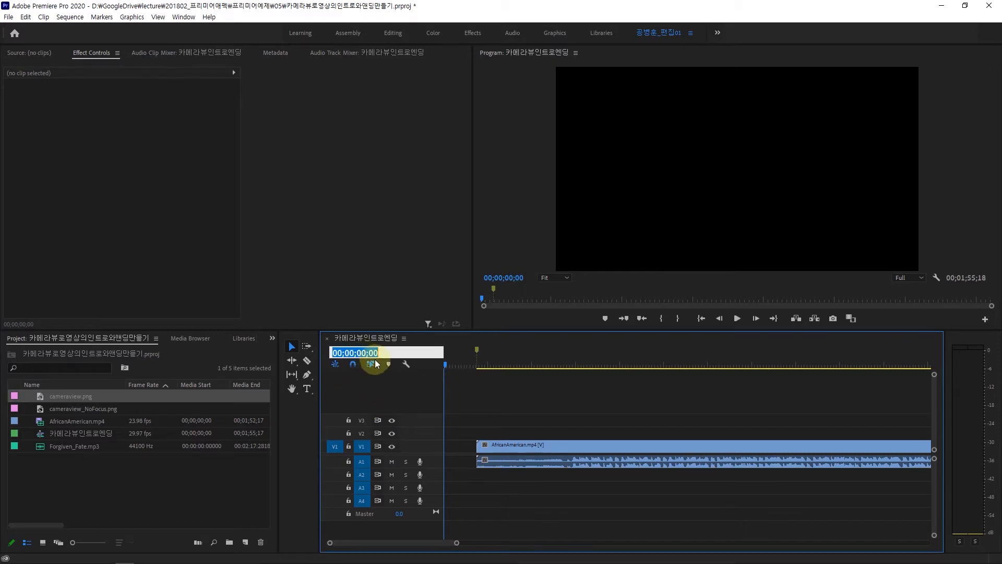
text(60)
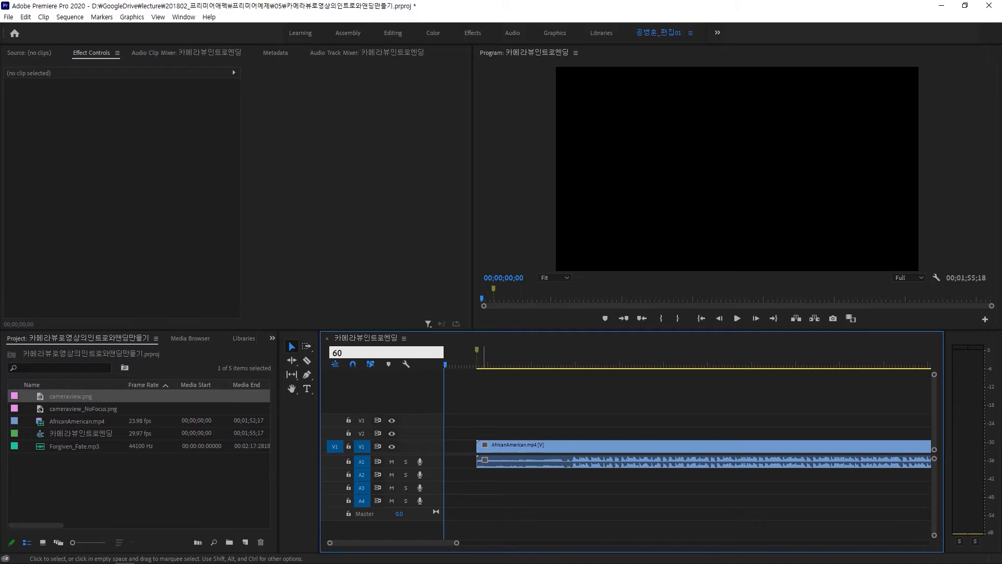
key(BackSpace)
key(BackSpace)
text(6)
key(Return)
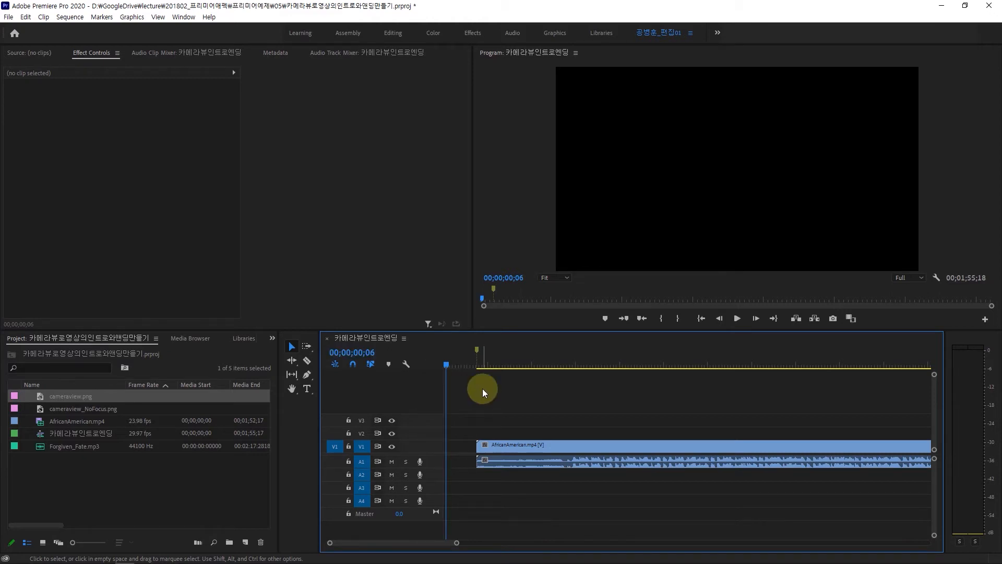
Place cameraview.png on V2 starting at 00;00;00;10.
click(378, 355)
text(10)
key(Return)
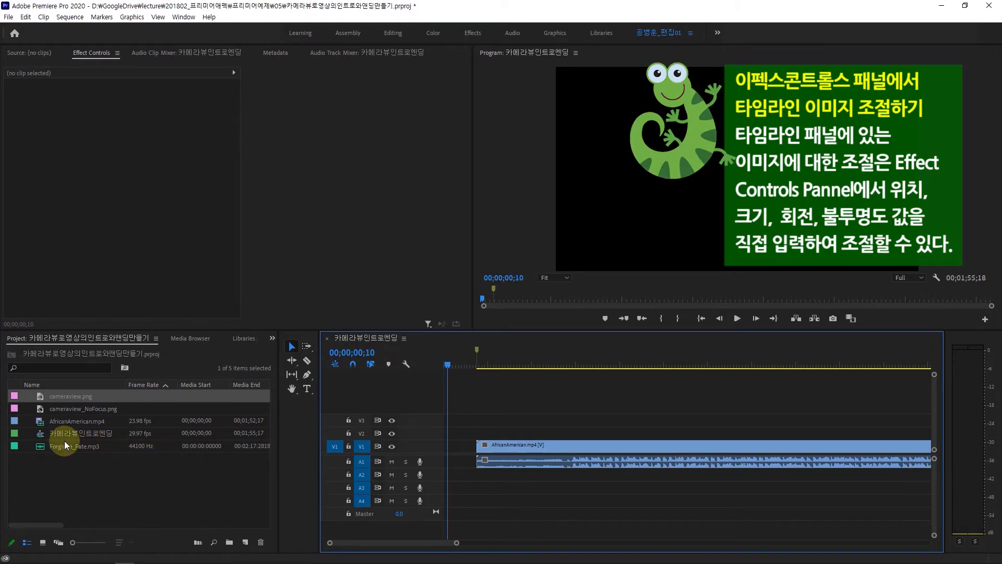
drag(37, 394, 453, 435)
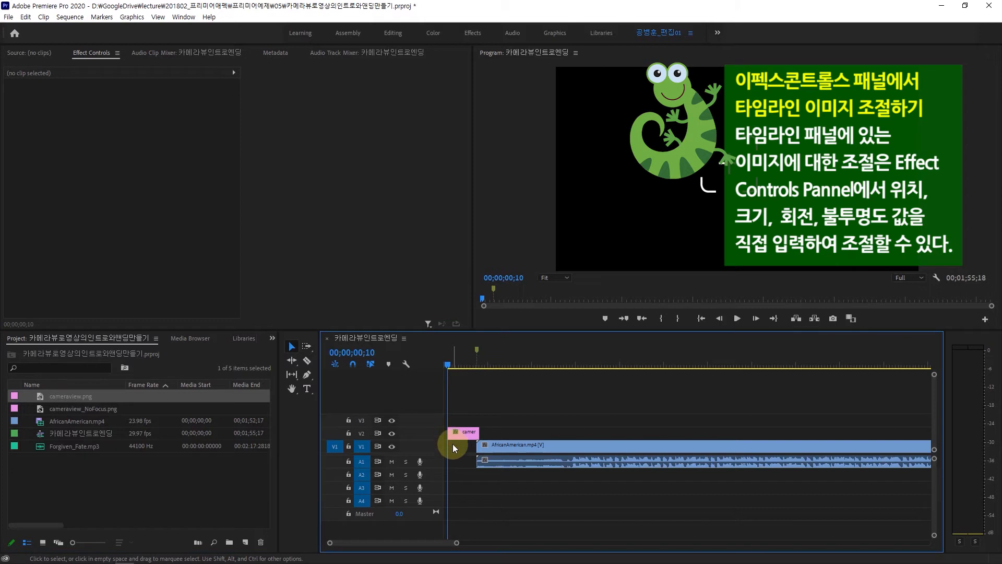
Set the scale of the cameraview.png clip on V2 to 48 so the whole overlay fits inside the frame.
drag(450, 363, 459, 365)
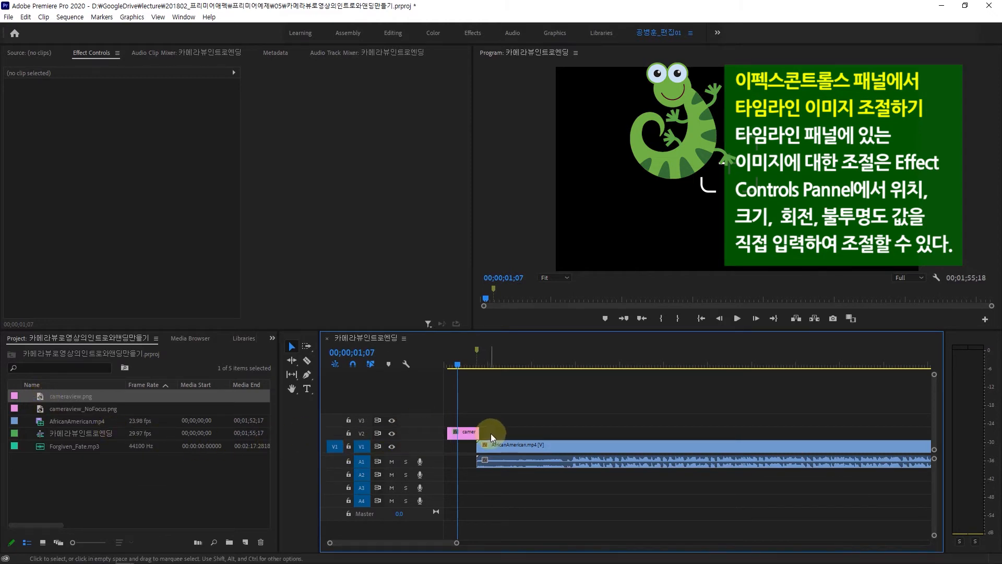
click(464, 432)
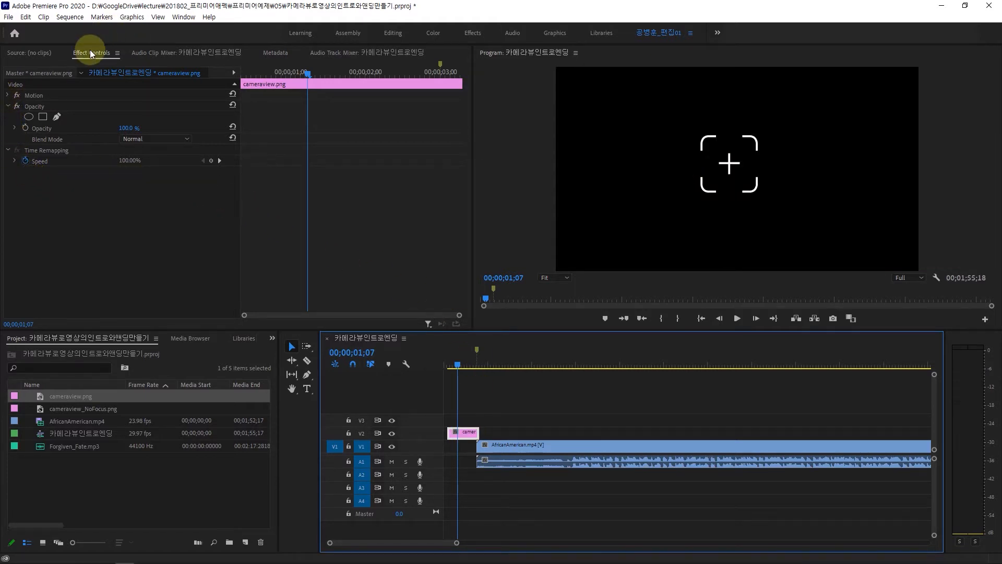
click(8, 95)
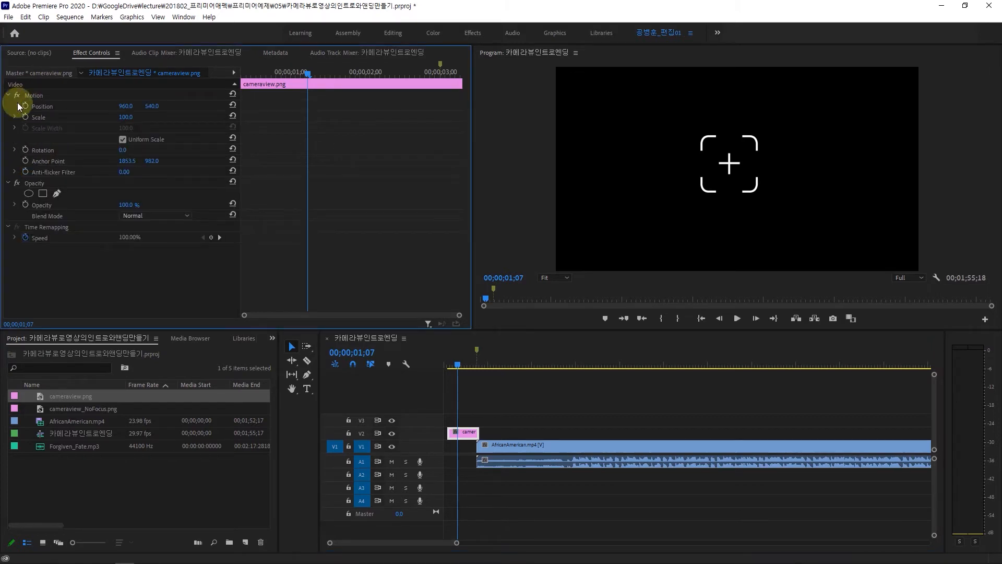
click(125, 117)
text(39)
key(Return)
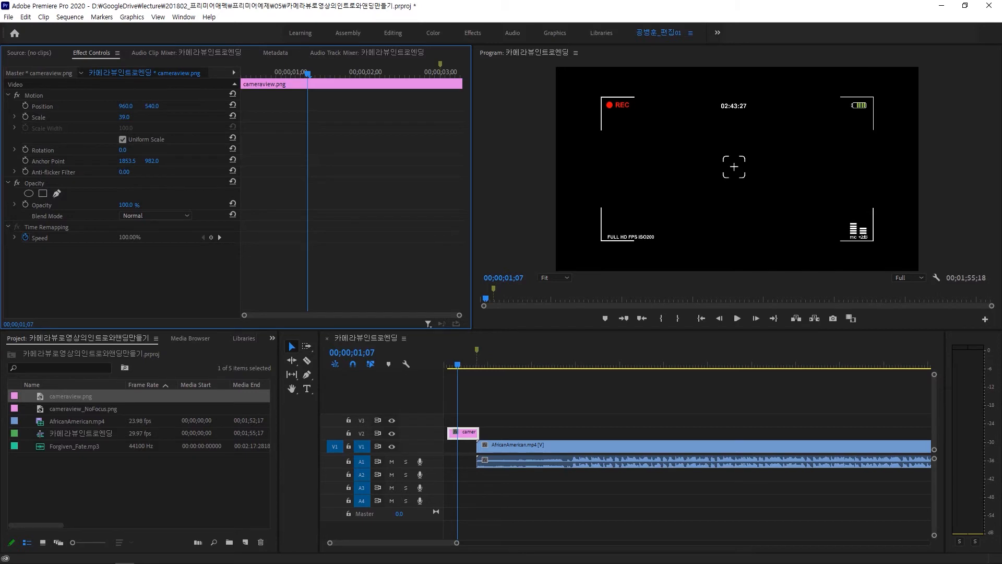
drag(125, 117, 128, 117)
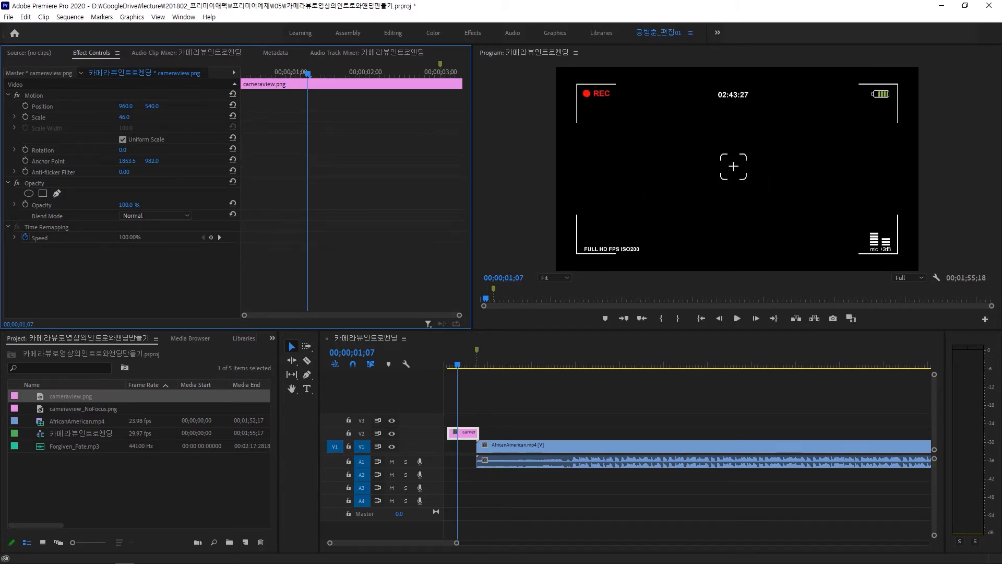
click(117, 119)
click(126, 117)
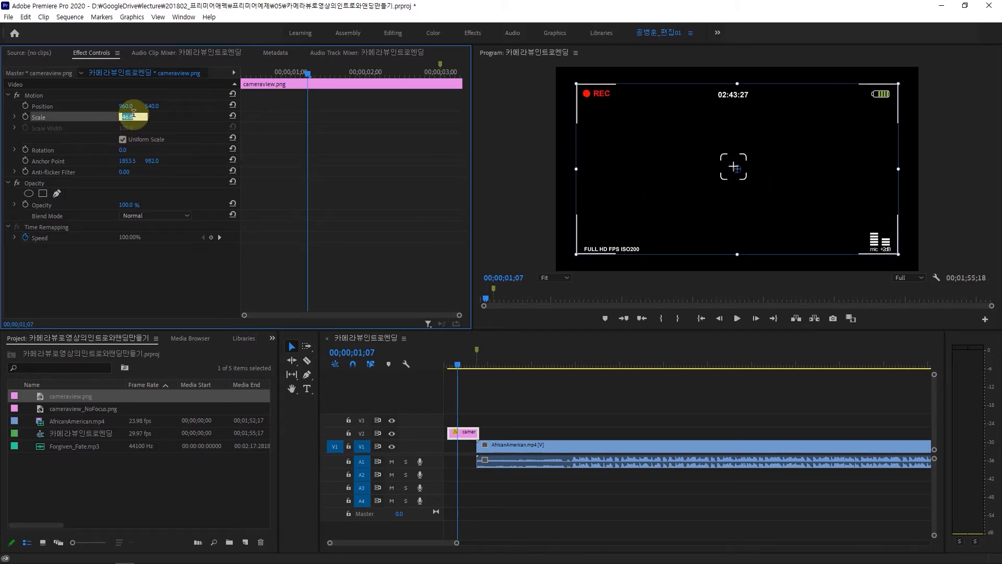
text(48)
click(168, 133)
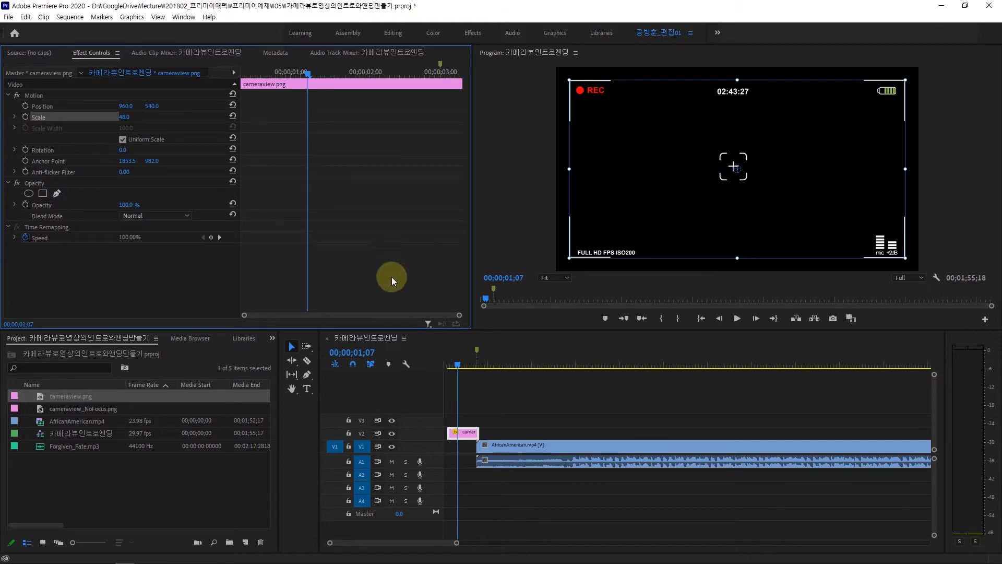
click(217, 493)
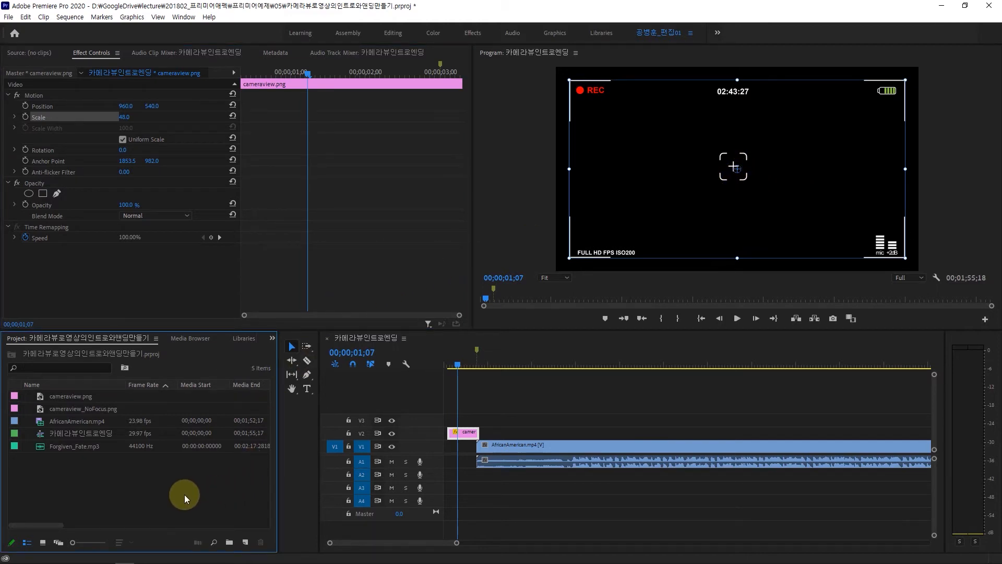
click(516, 402)
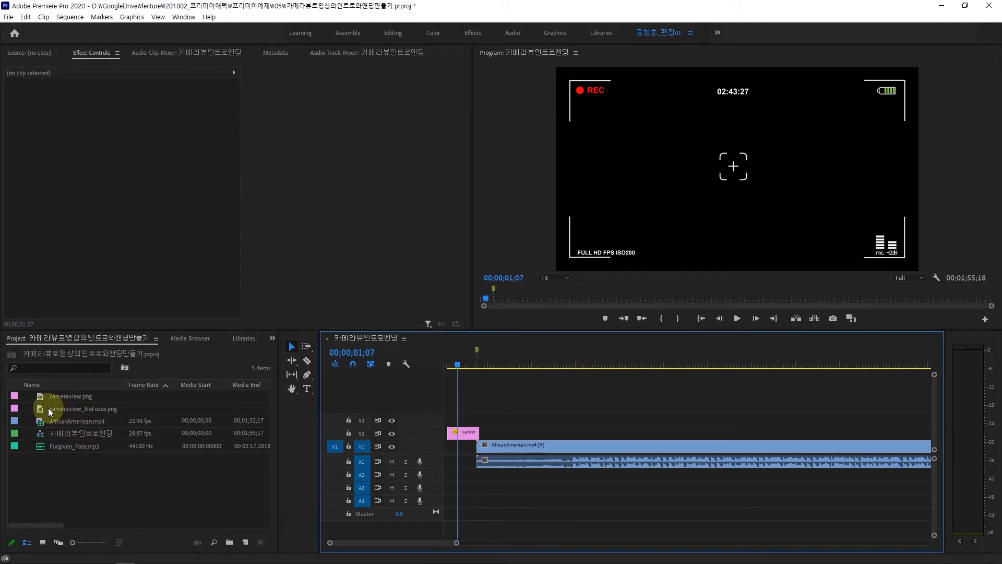
Place cameraview_NoFocus.png on V2 directly after the cameraview.png clip and set its scale to 48.
drag(48, 409, 483, 433)
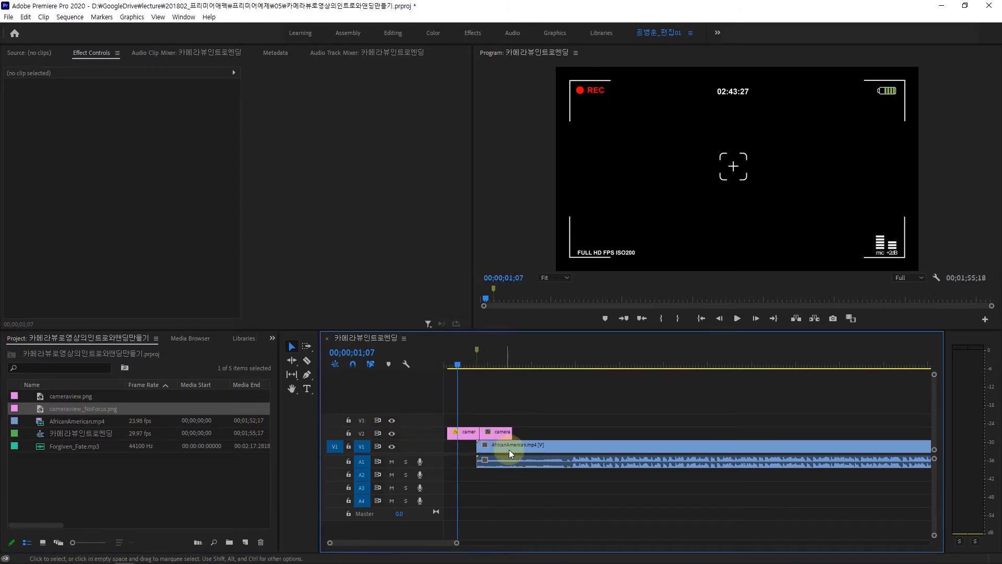
drag(458, 363, 494, 372)
click(499, 431)
click(469, 437)
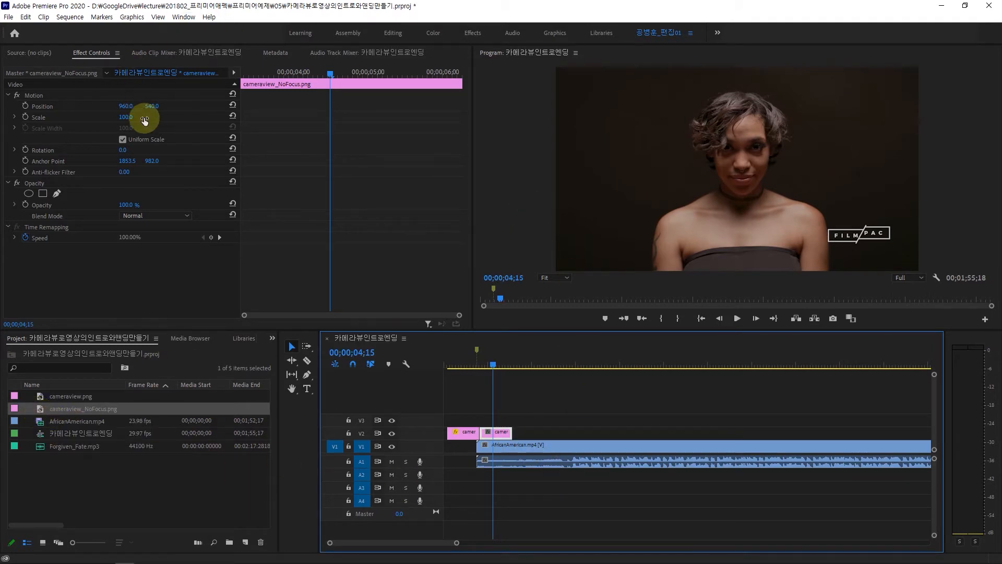
click(127, 117)
text(48)
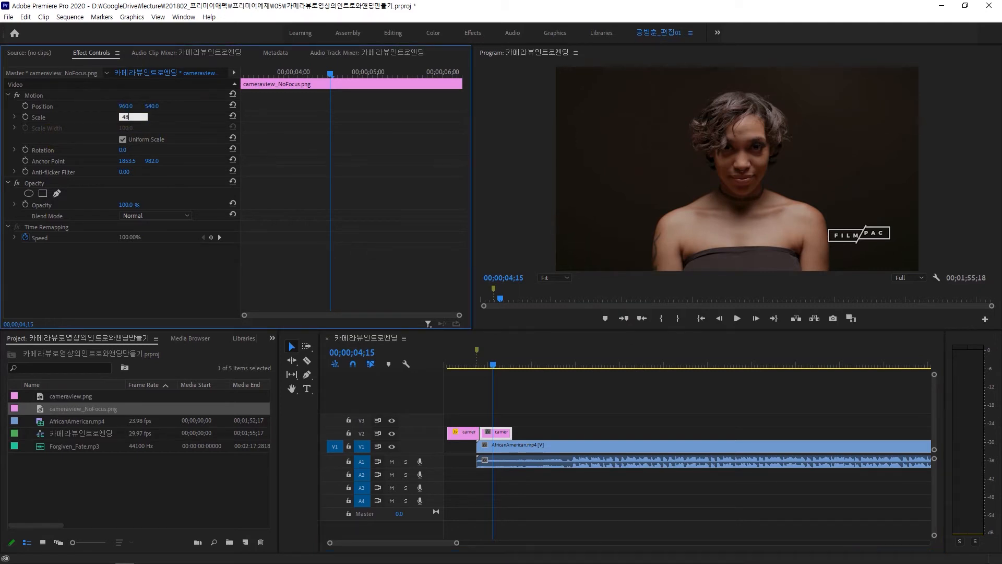
click(201, 152)
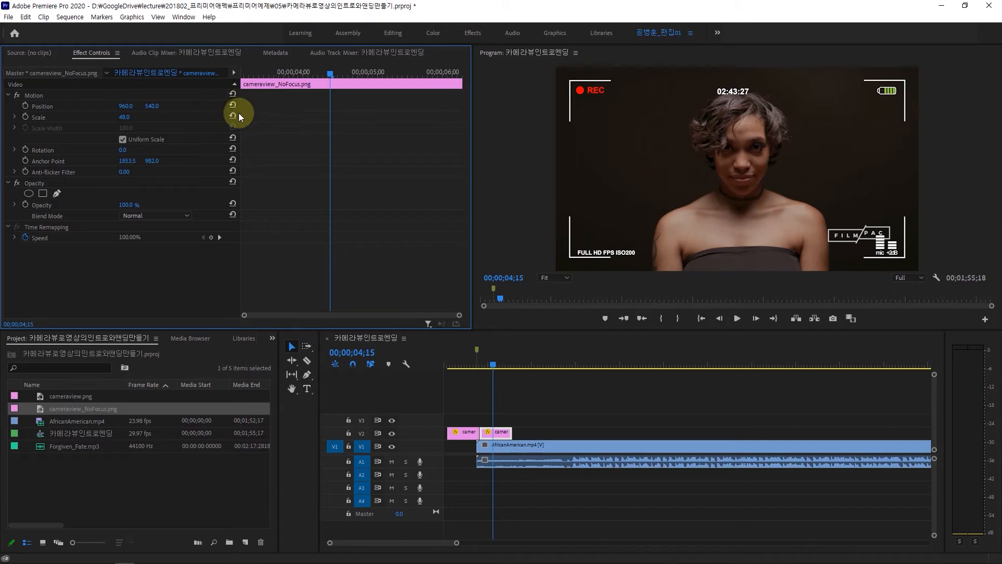
Preview the footage under the overlay clips and return the playhead to the 00;00;03;00 marker.
drag(490, 366, 499, 402)
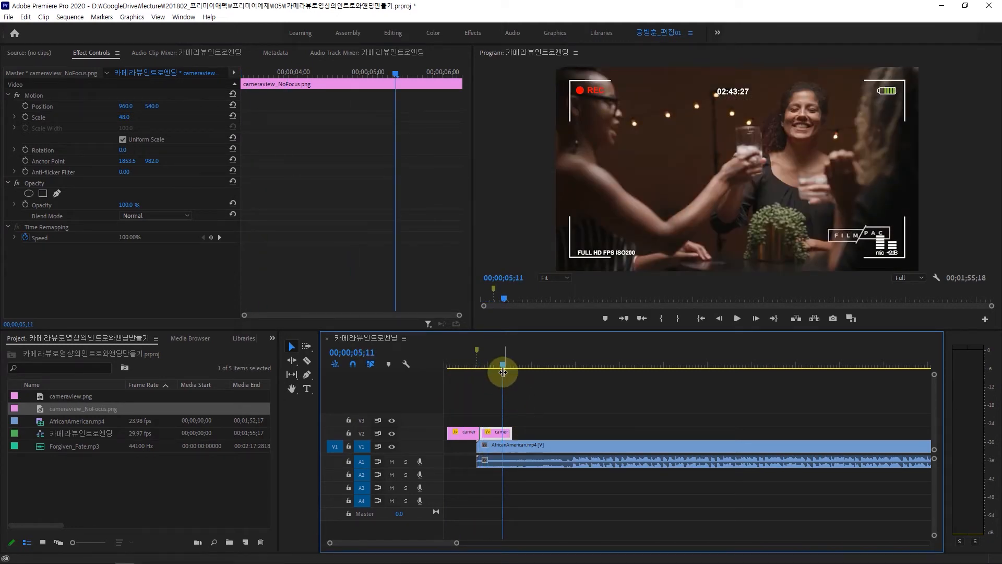
drag(503, 365, 513, 365)
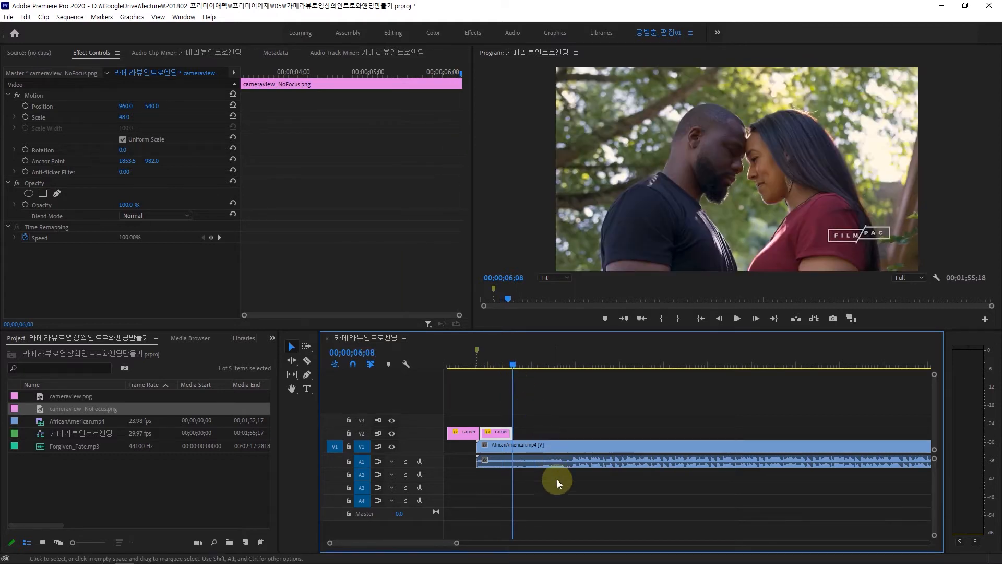
drag(440, 540, 556, 537)
drag(521, 363, 481, 380)
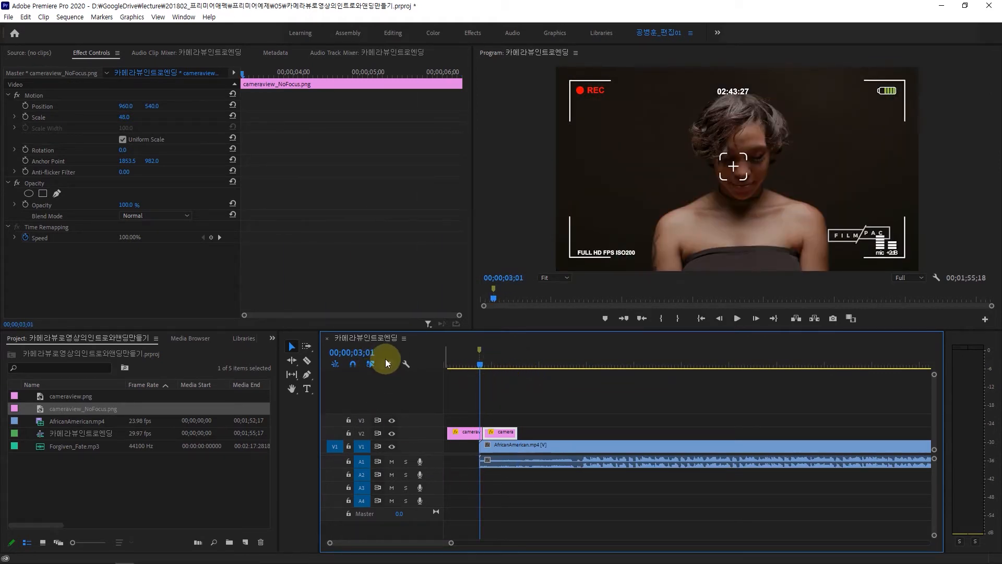
click(351, 353)
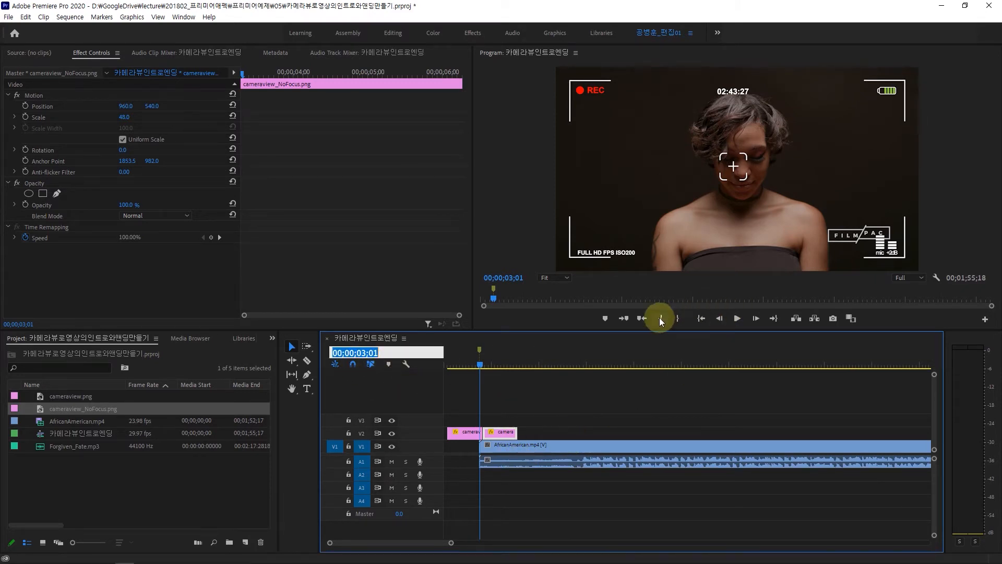
click(646, 319)
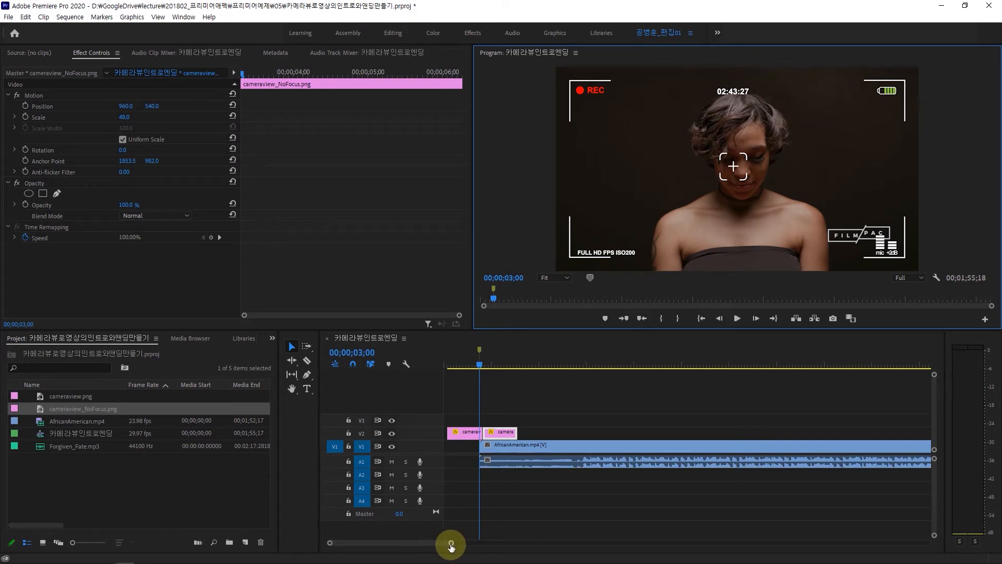
Move the playhead to 00;01;55;13 at the end of the AfricanAmerican.mp4 clip and add a marker there.
drag(450, 544, 582, 556)
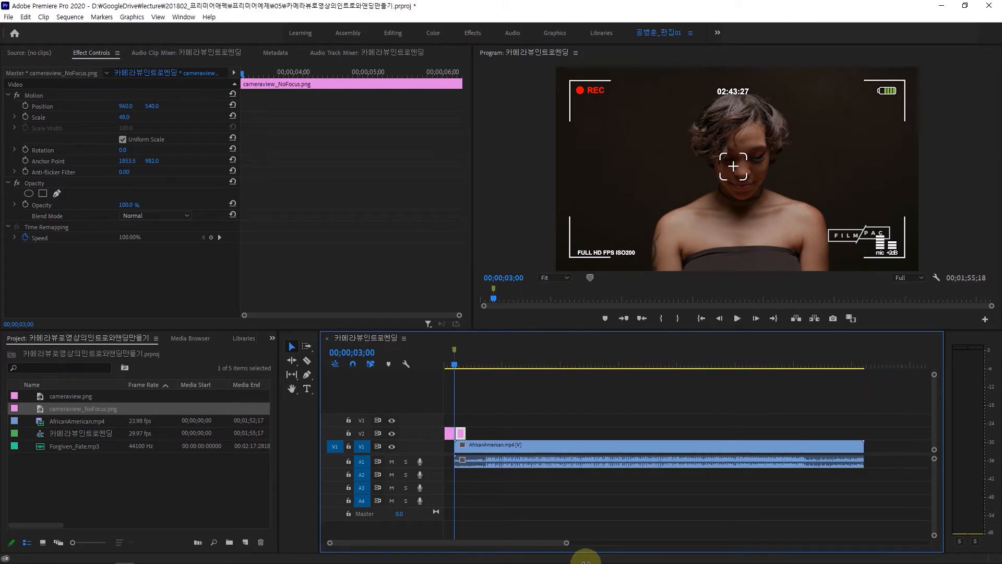
click(864, 365)
drag(865, 367, 866, 367)
key(Left)
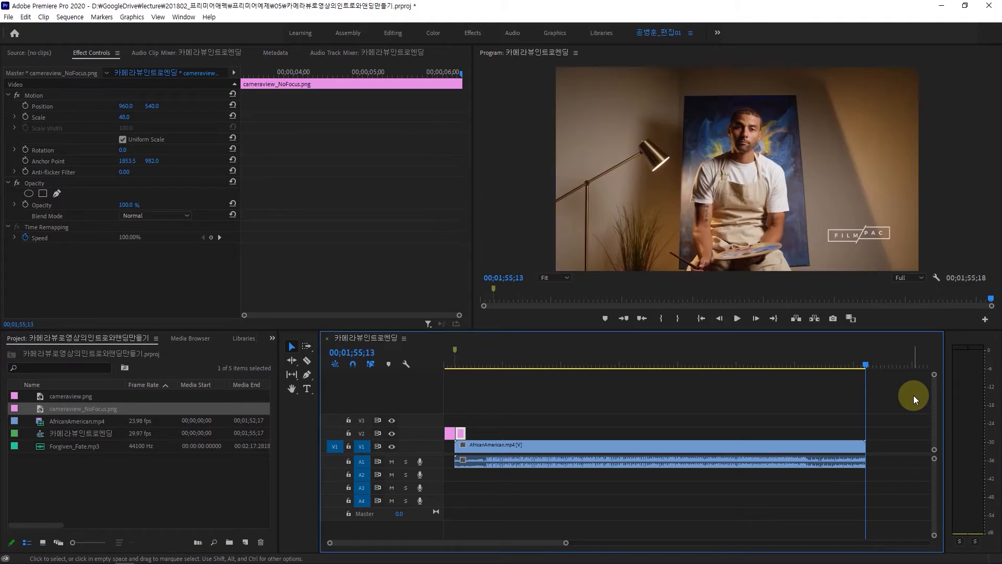
key(Right)
key(Left)
click(607, 319)
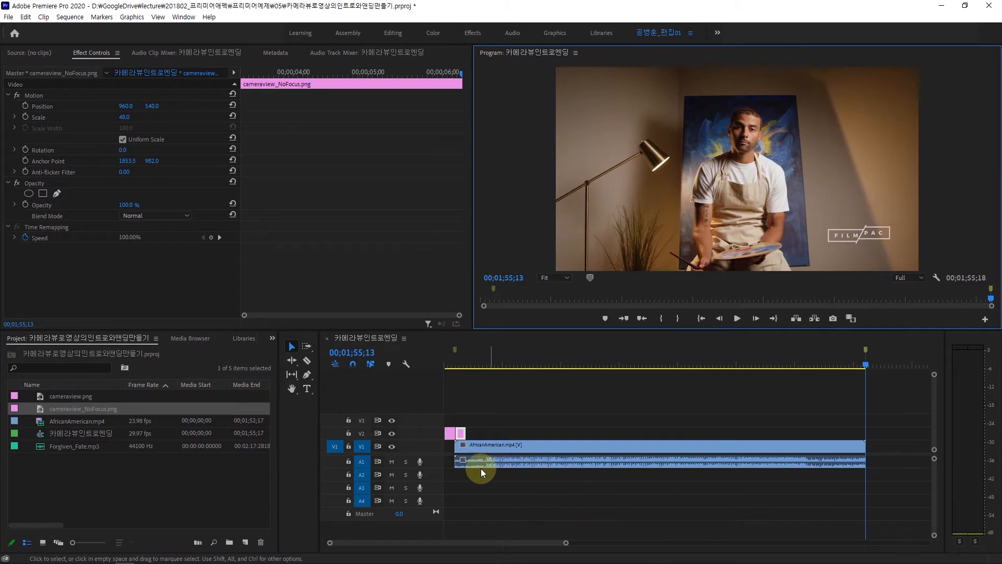
Duplicate the two opening overlay clips on V2 together and place the copies at the end of the AfricanAmerican.mp4 footage.
click(451, 436)
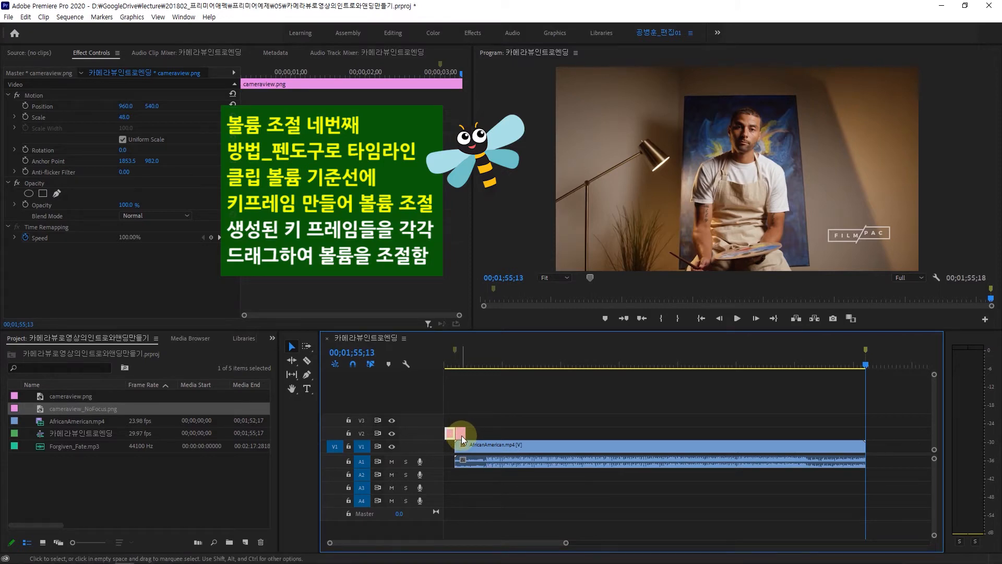
shift+click(462, 433)
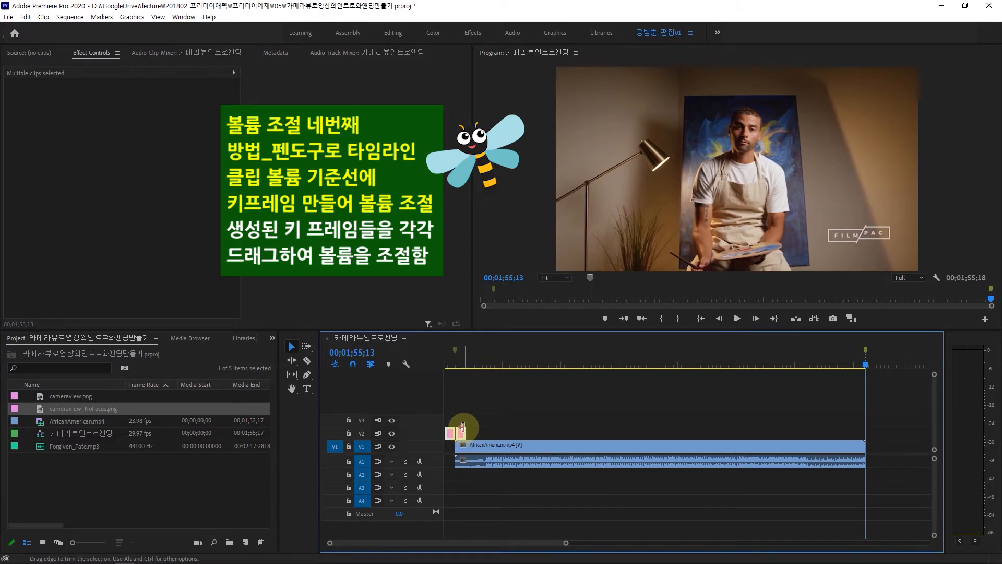
drag(462, 432, 870, 438)
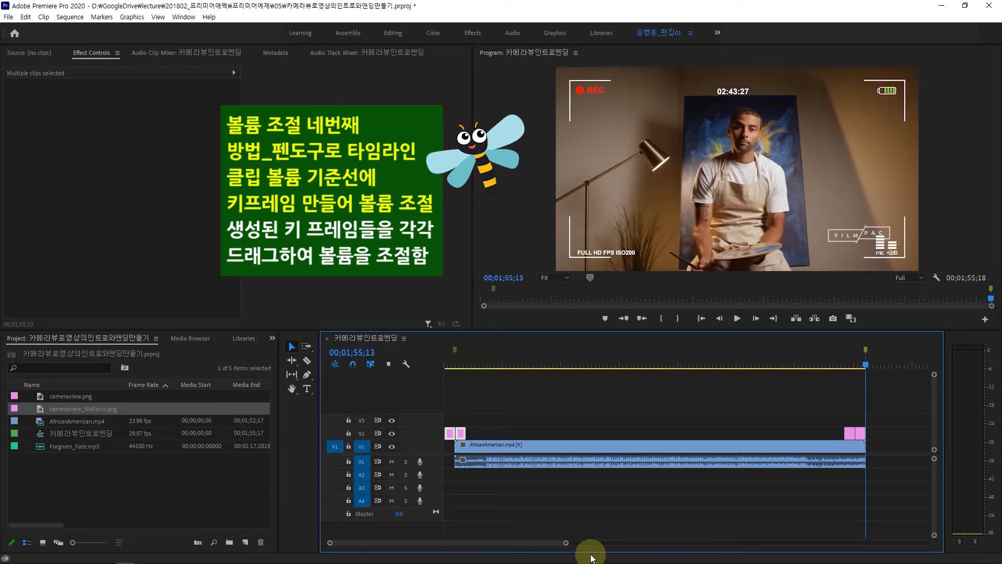
Shift the two copied overlay clips on V2 slightly later so the second one extends just past the end marker, to about 00;01;56;10.
drag(565, 542, 543, 556)
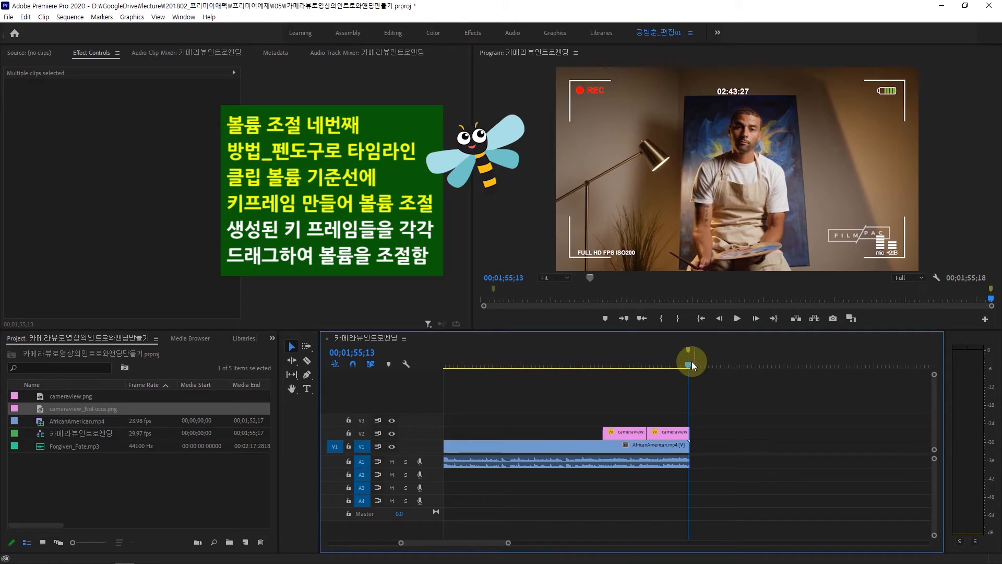
drag(640, 377, 632, 407)
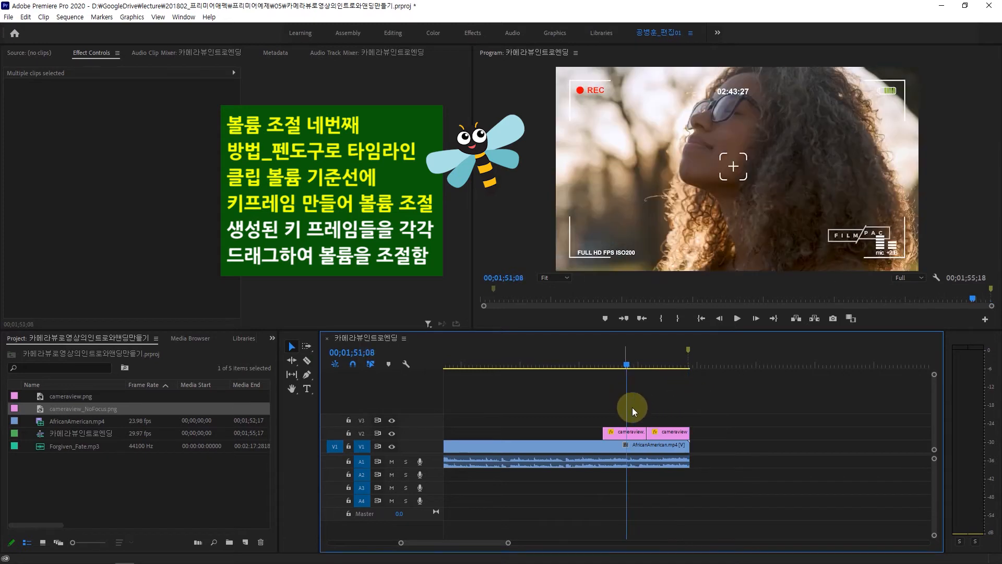
drag(703, 437, 605, 413)
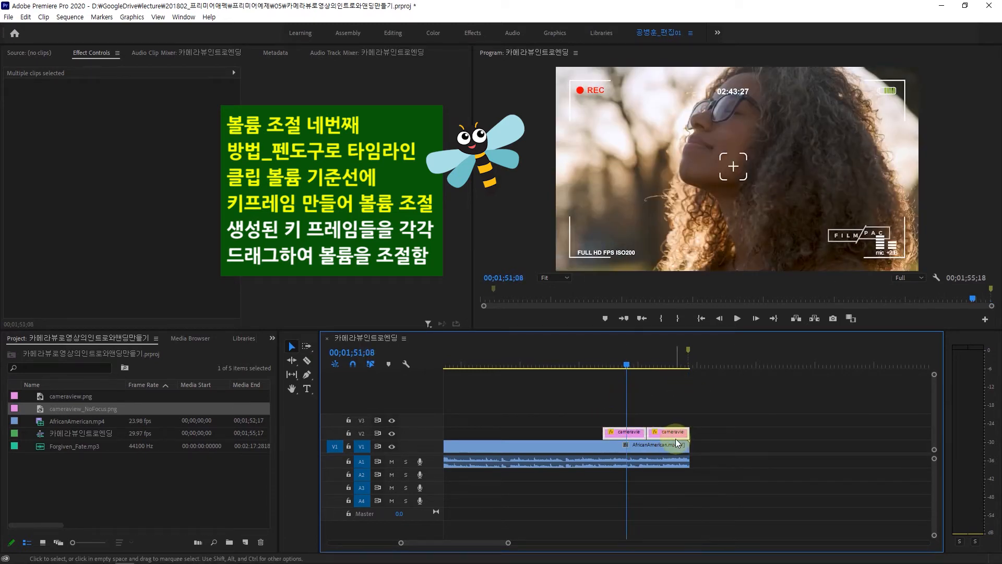
drag(680, 438, 692, 437)
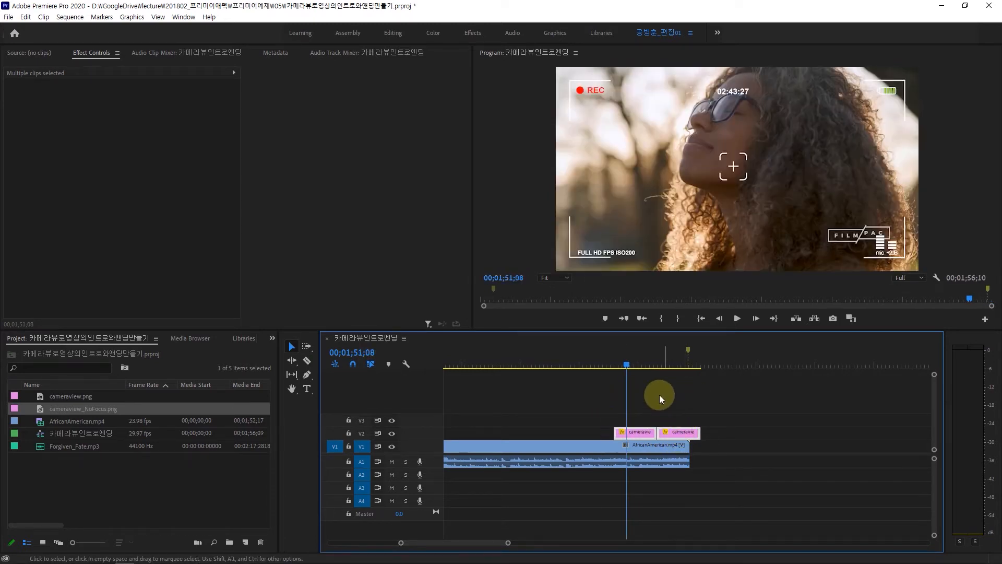
Check the middle of the sequence by playing the footage and its original sound from 00;00;15;21.
drag(628, 365, 522, 389)
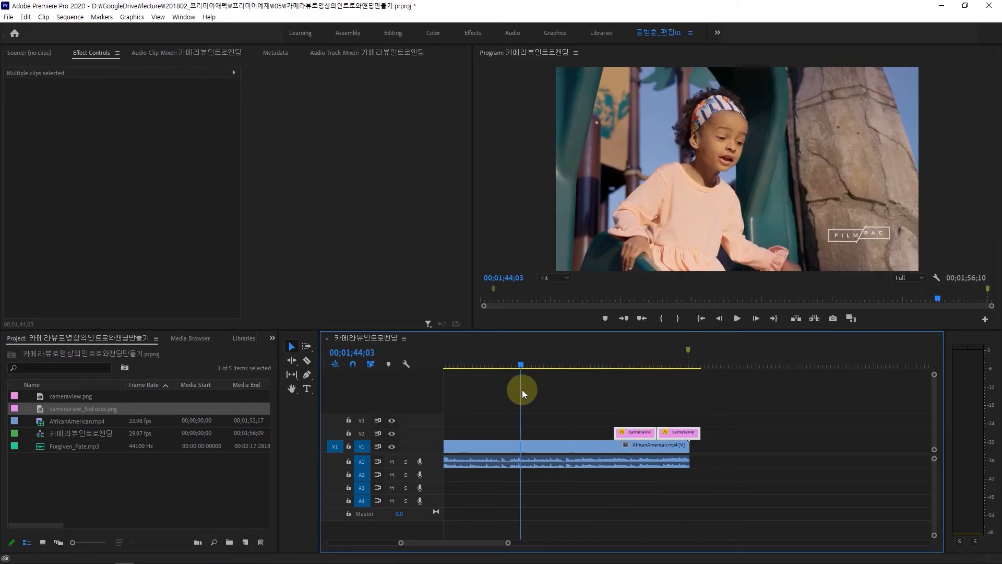
drag(475, 540, 594, 543)
click(470, 364)
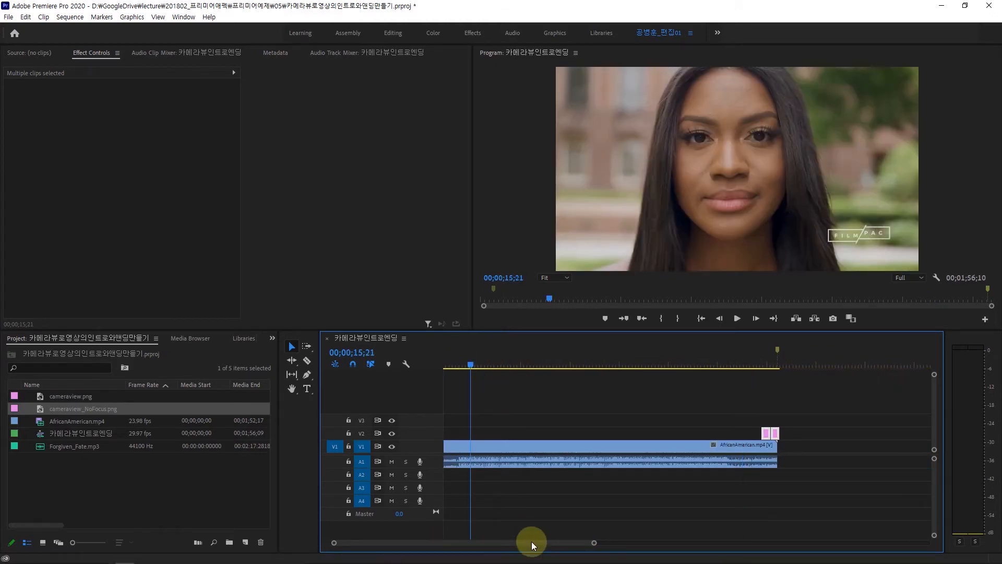
drag(531, 541, 449, 540)
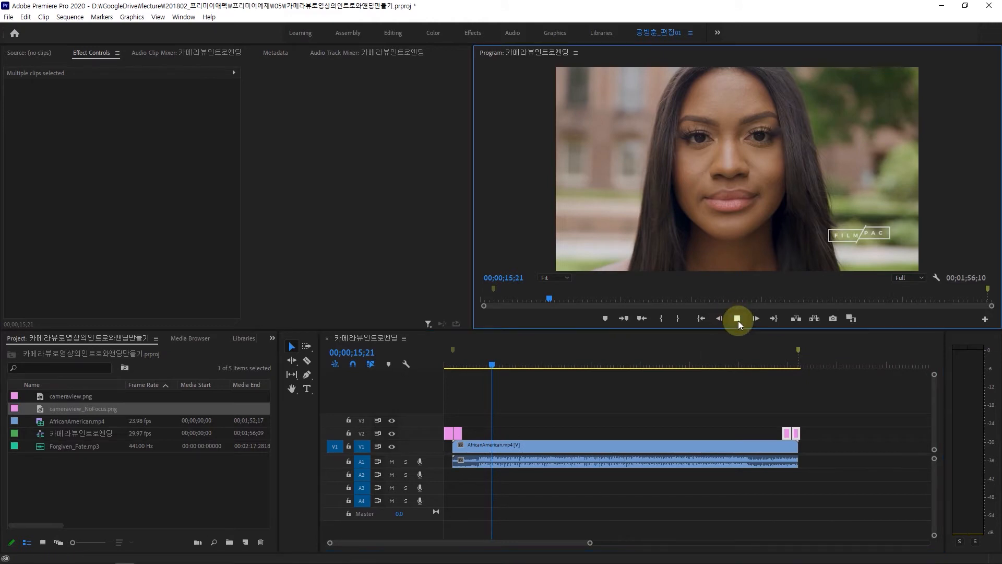
click(738, 318)
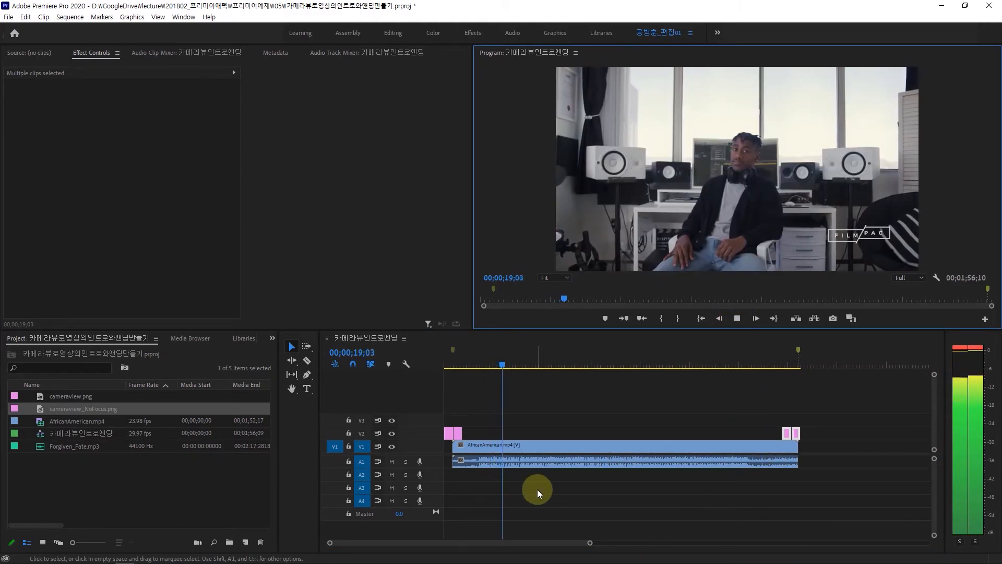
key(space)
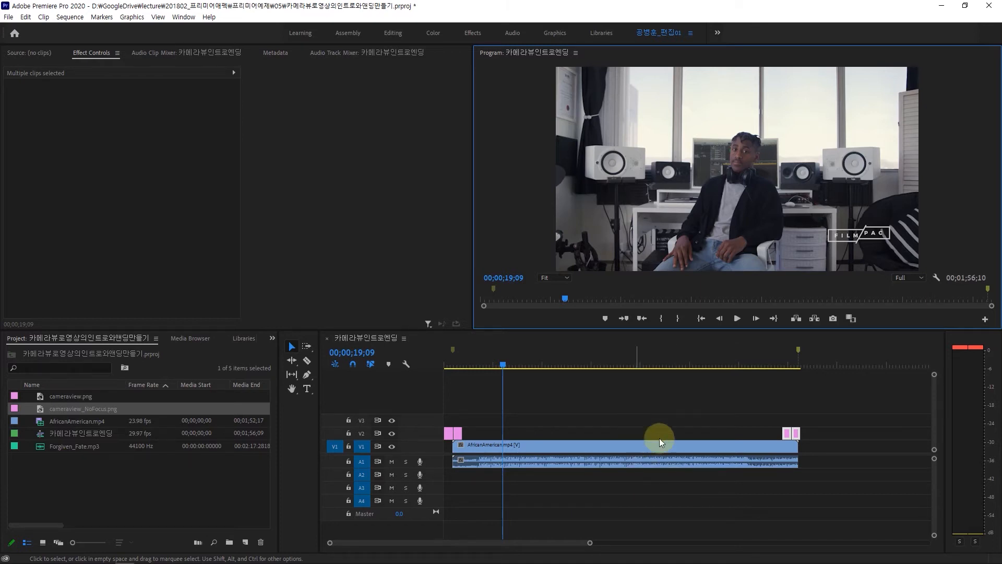
Delete only the audio of the AfricanAmerican.mp4 clip from A1, keeping its video on V1.
click(562, 461)
mouse_move(550, 561)
click(568, 409)
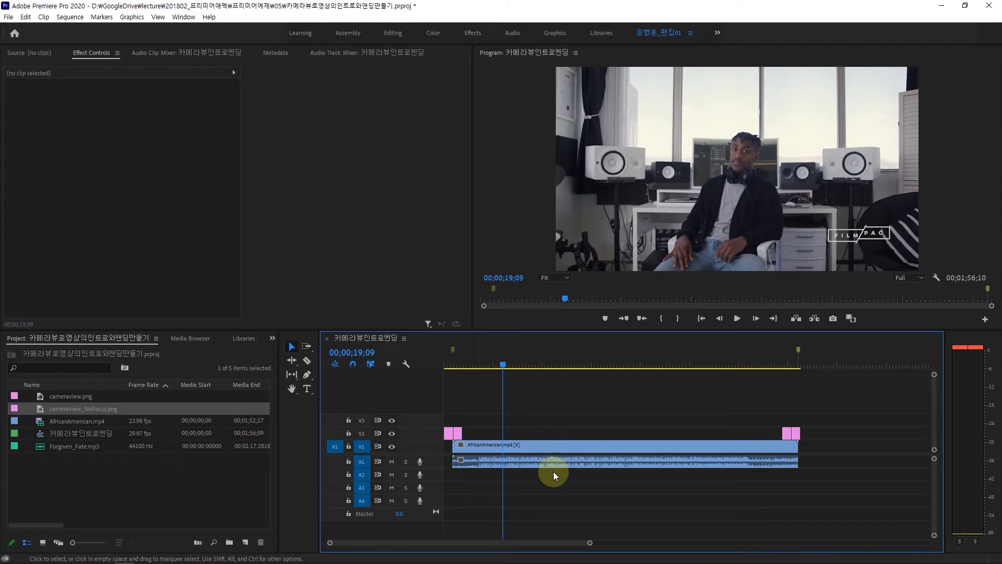
click(575, 456)
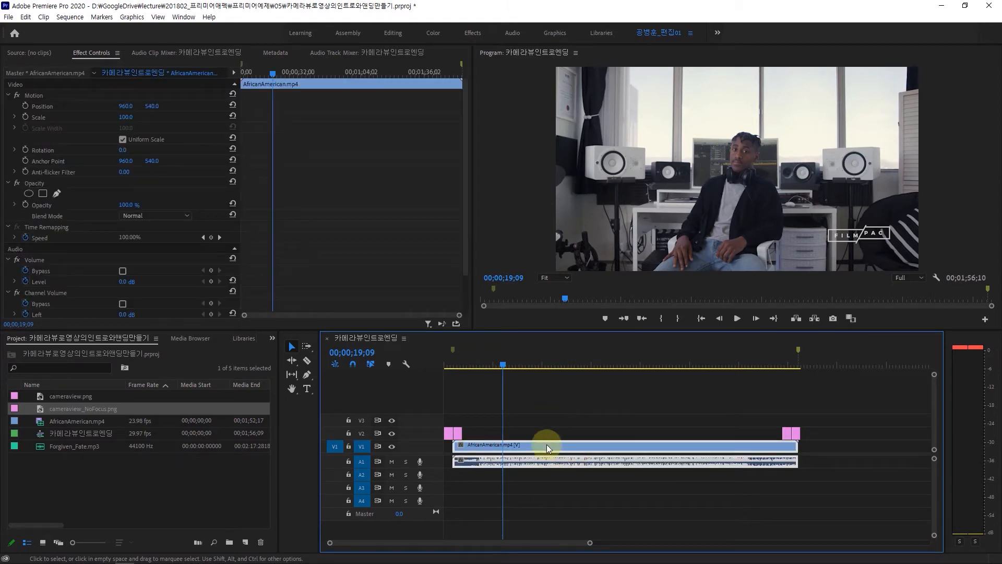
click(566, 509)
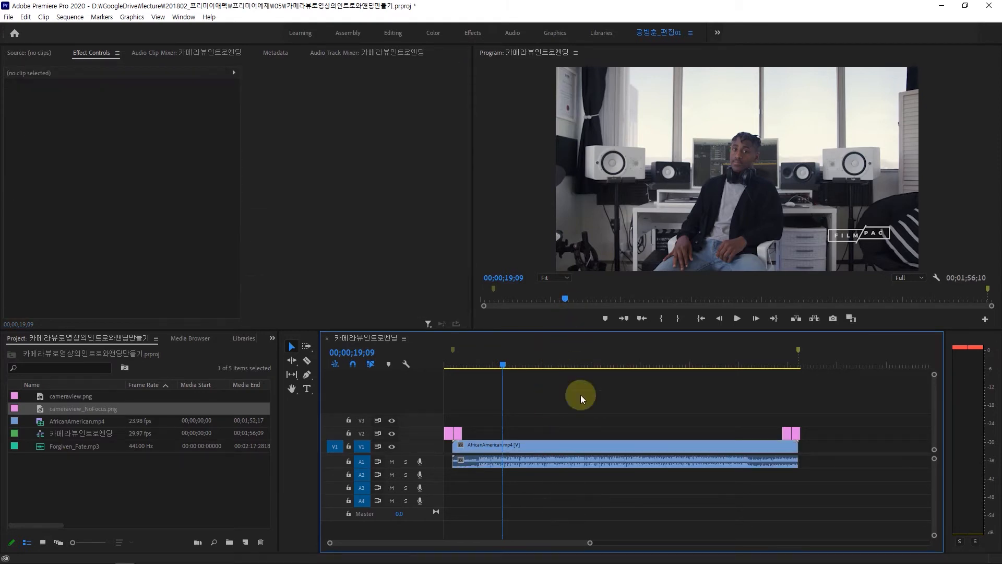
alt+click(555, 467)
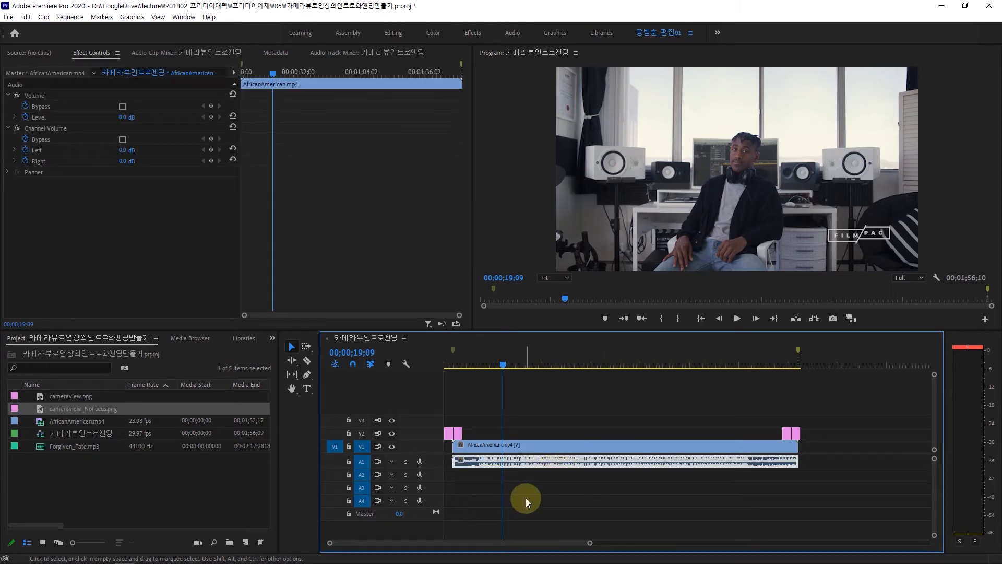
key(Delete)
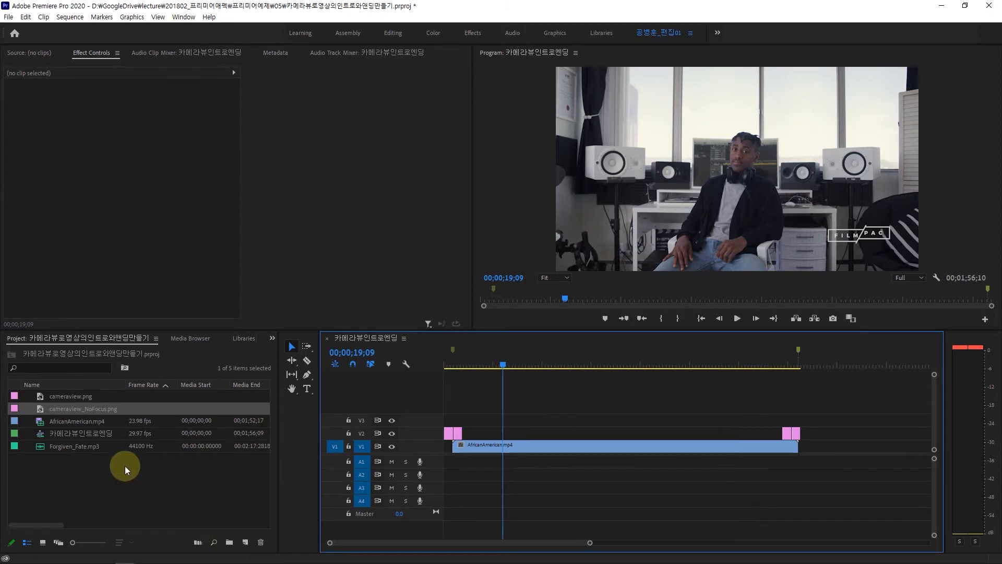
Return the playhead to the sequence start and place Forgiven_Fate.mp3 on A1 beginning at 00;00;00;00.
click(66, 459)
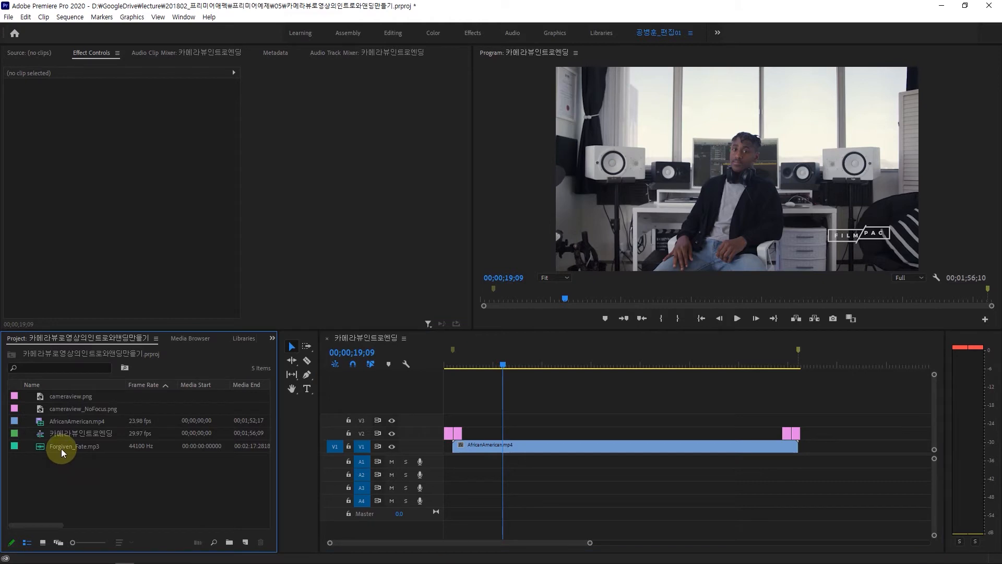
click(61, 449)
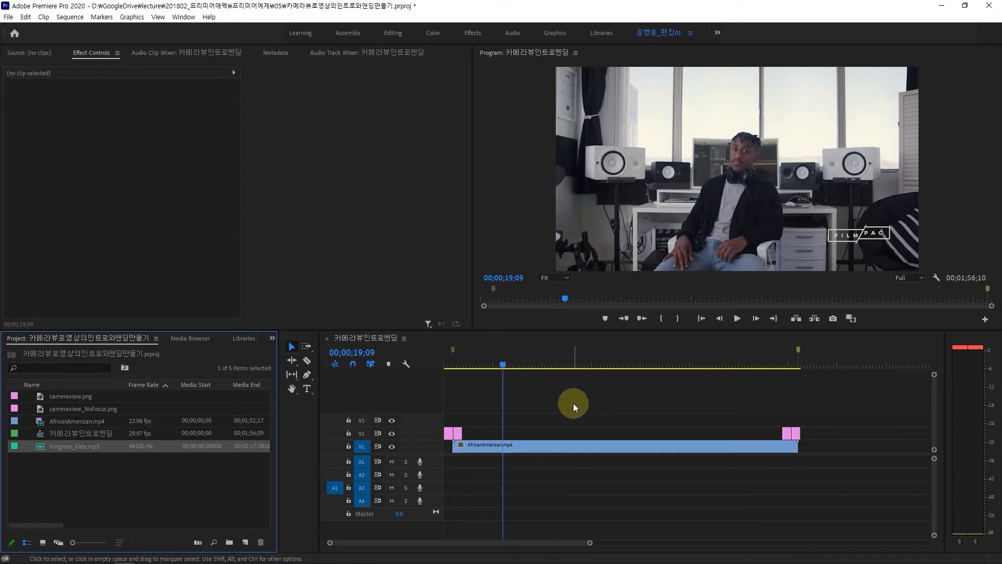
key(Home)
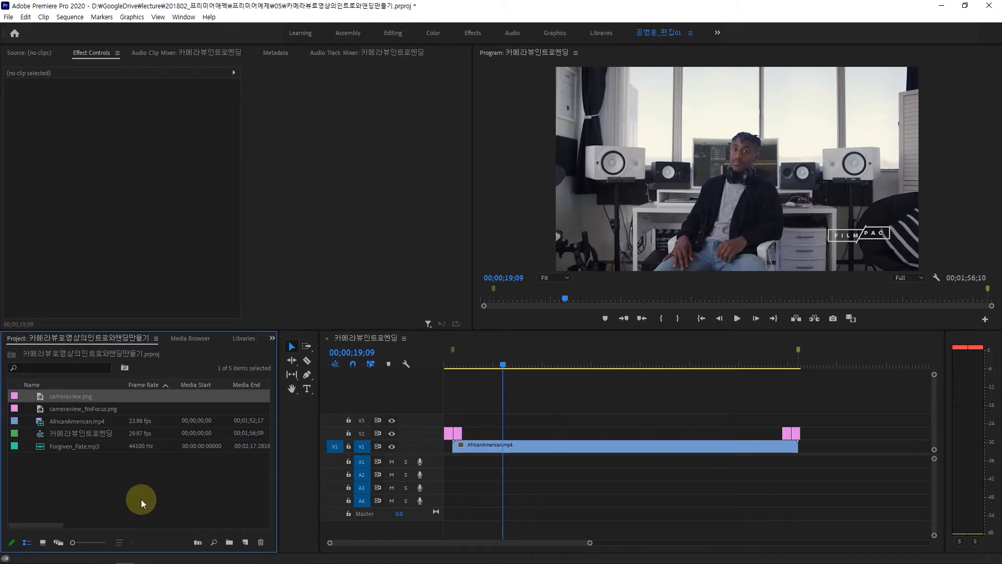
click(83, 449)
click(550, 345)
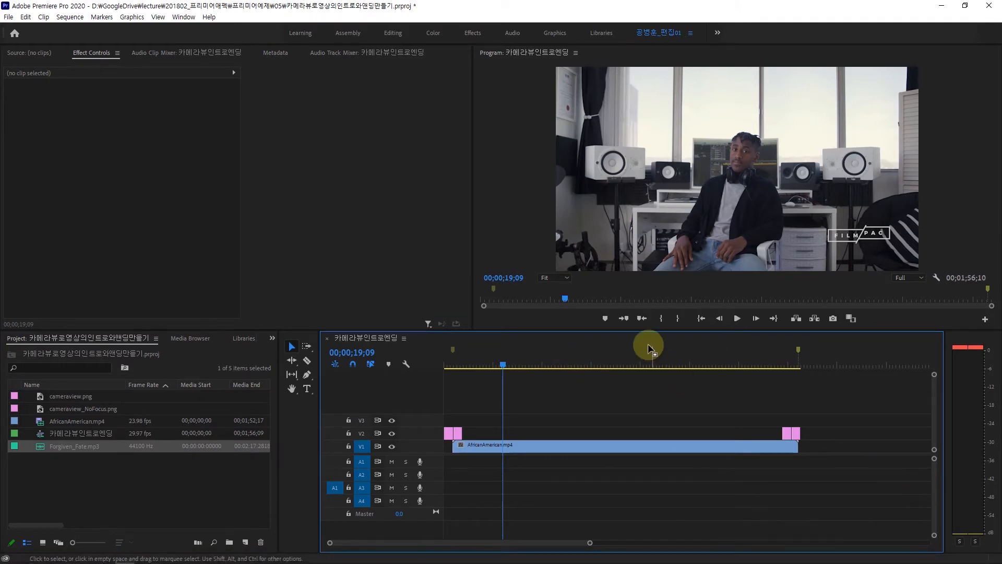
key(Home)
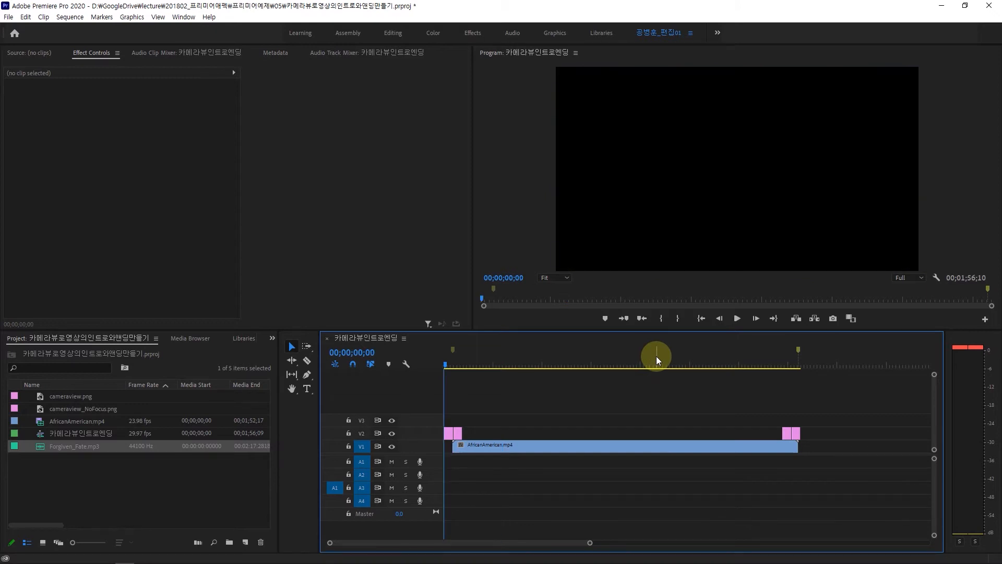
drag(43, 447, 441, 457)
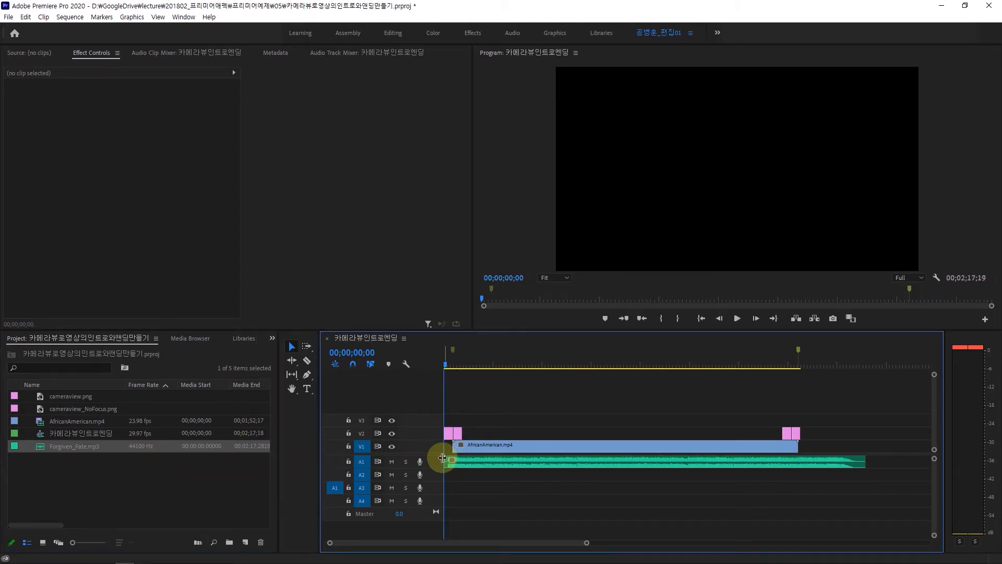
Expand the A1 track to show the music's waveform and play the opening of the sequence from the start.
mouse_move(588, 543)
mouse_down()
mouse_move(562, 546)
mouse_move(603, 550)
mouse_move(575, 543)
mouse_up()
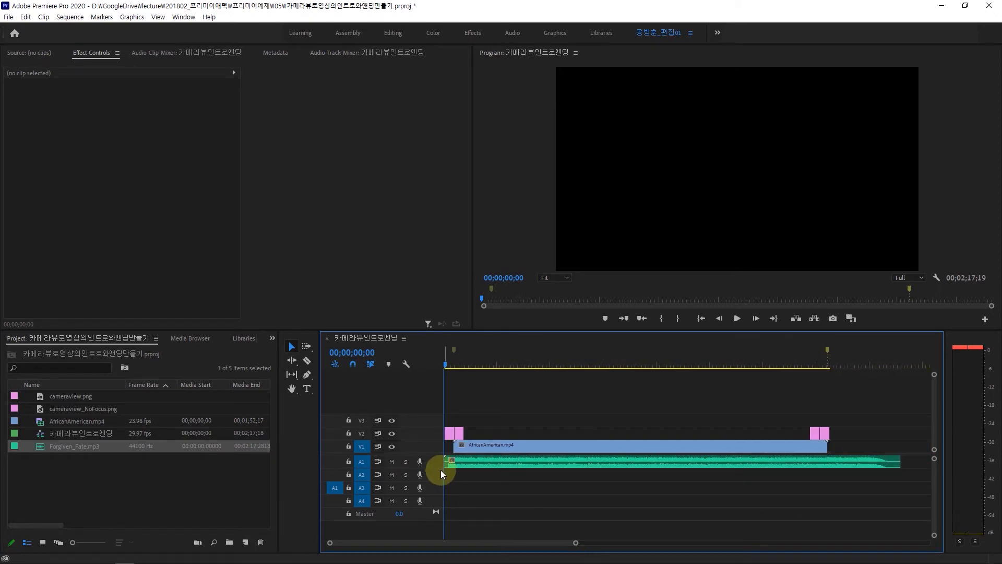
drag(432, 467, 421, 507)
drag(576, 545, 476, 552)
drag(443, 357, 472, 378)
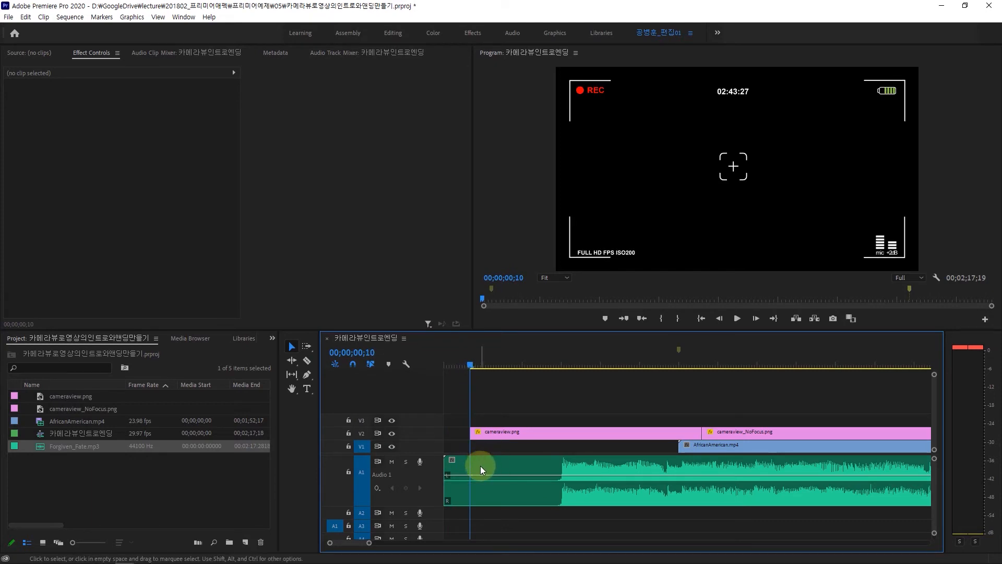
key(Home)
key(space)
key(space)
key(Home)
drag(435, 403, 406, 446)
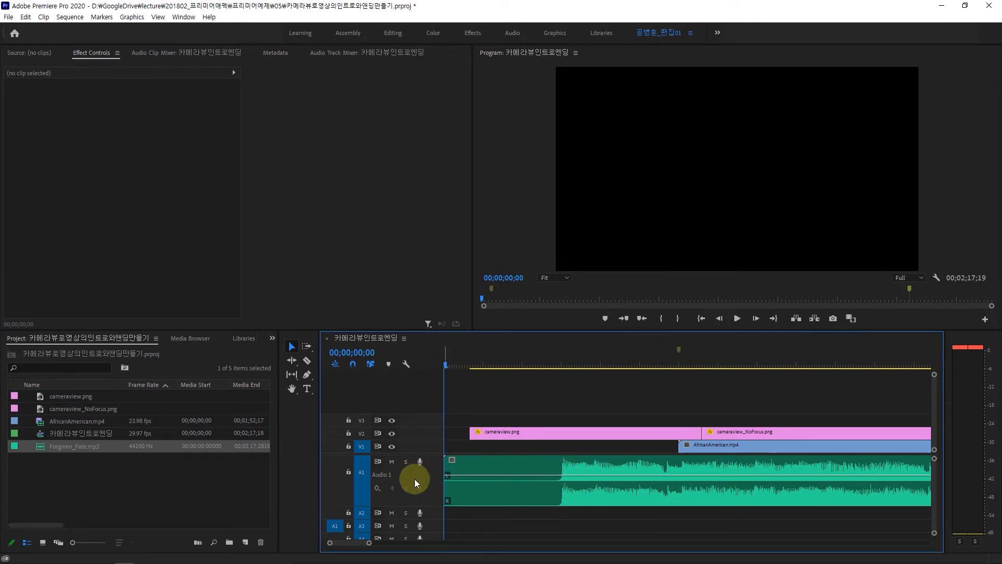
Split Forgiven_Fate.mp3 at 00;00;01;13, delete its silent opening and move the remaining music to the start of A1.
drag(446, 362, 558, 387)
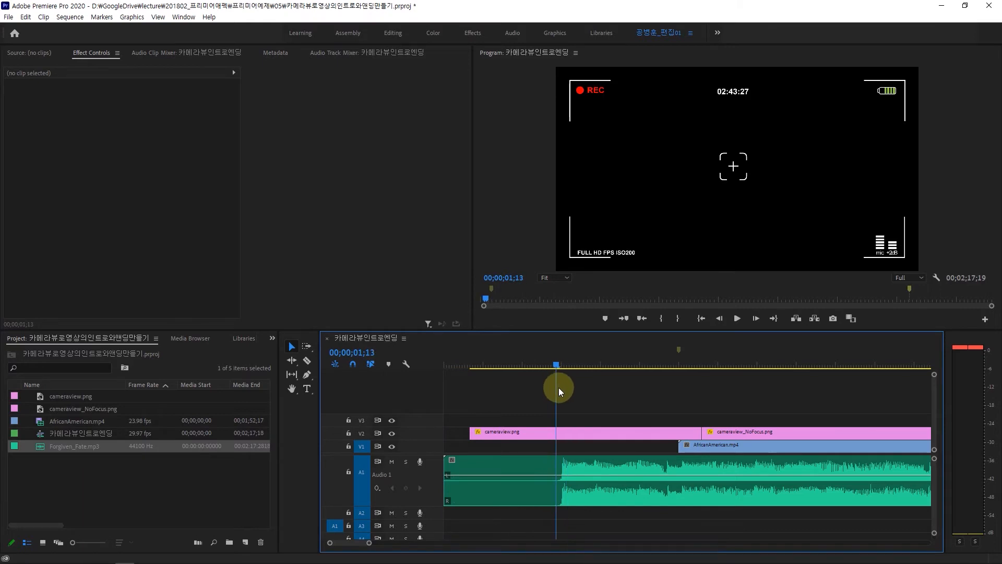
click(566, 479)
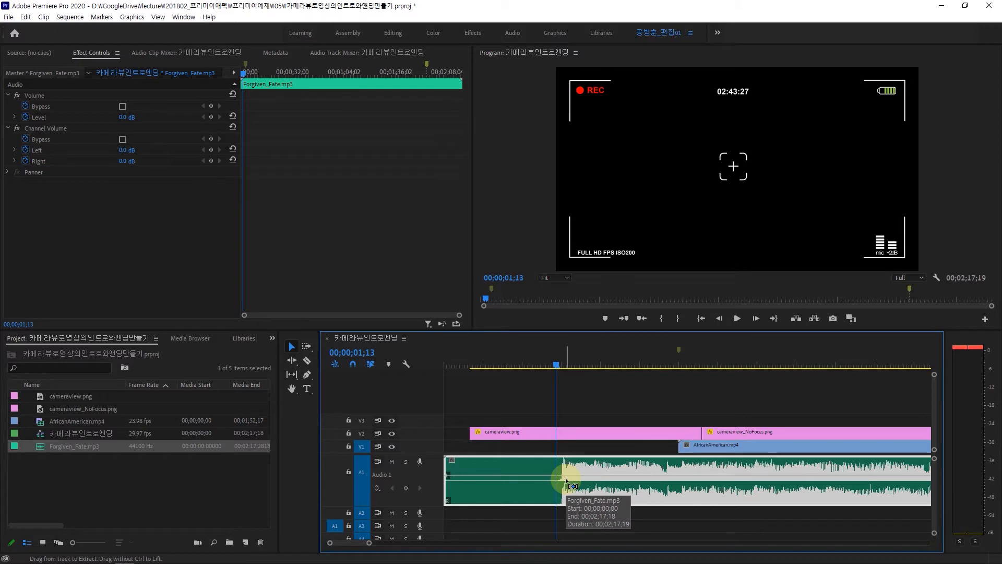
key(ctrl+k)
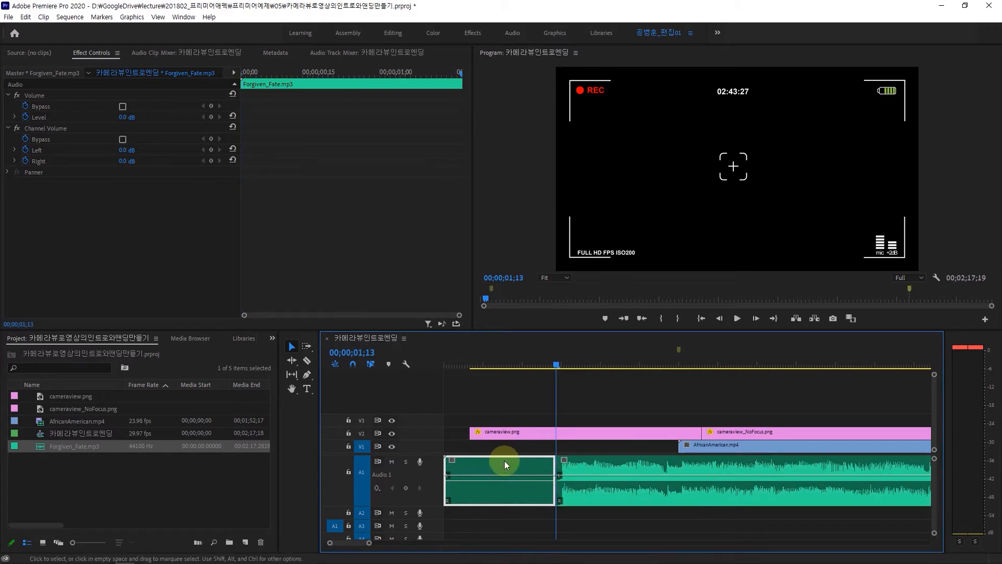
key(Delete)
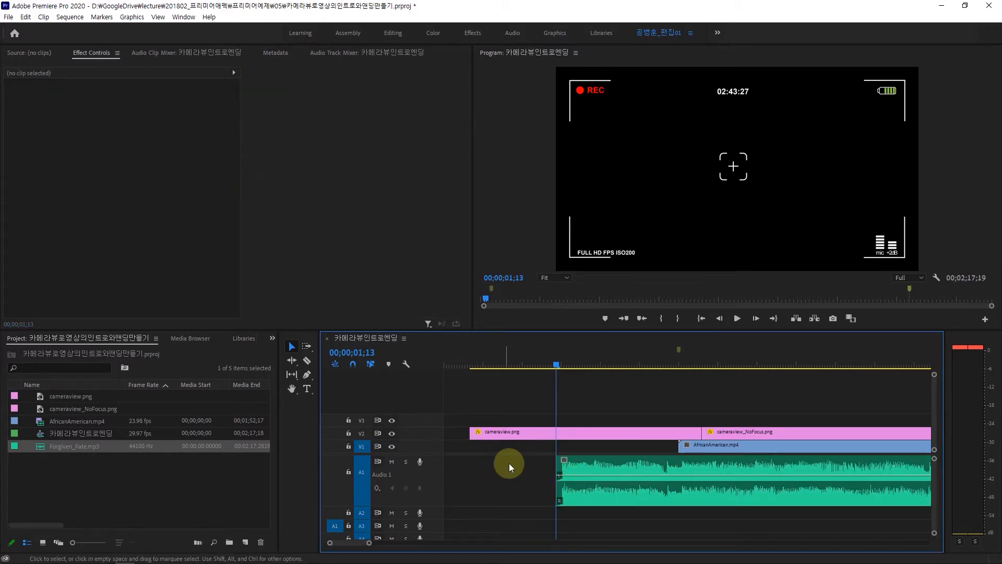
drag(692, 465, 578, 471)
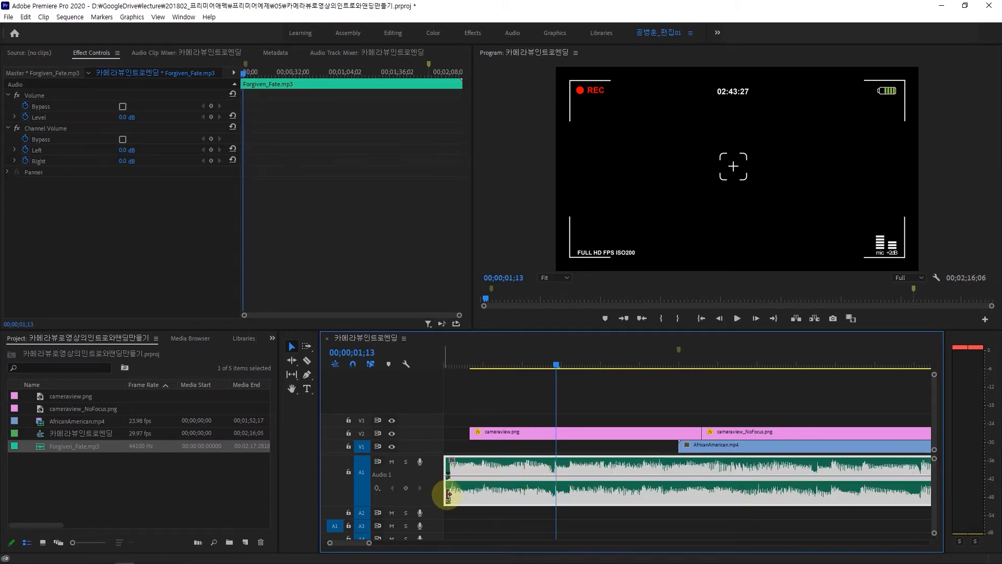
Add four volume keyframes near the start of the music with the Pen tool and lower the early ones to form a gradual fade-in.
mouse_move(369, 542)
mouse_down()
mouse_move(385, 542)
mouse_move(373, 545)
mouse_up()
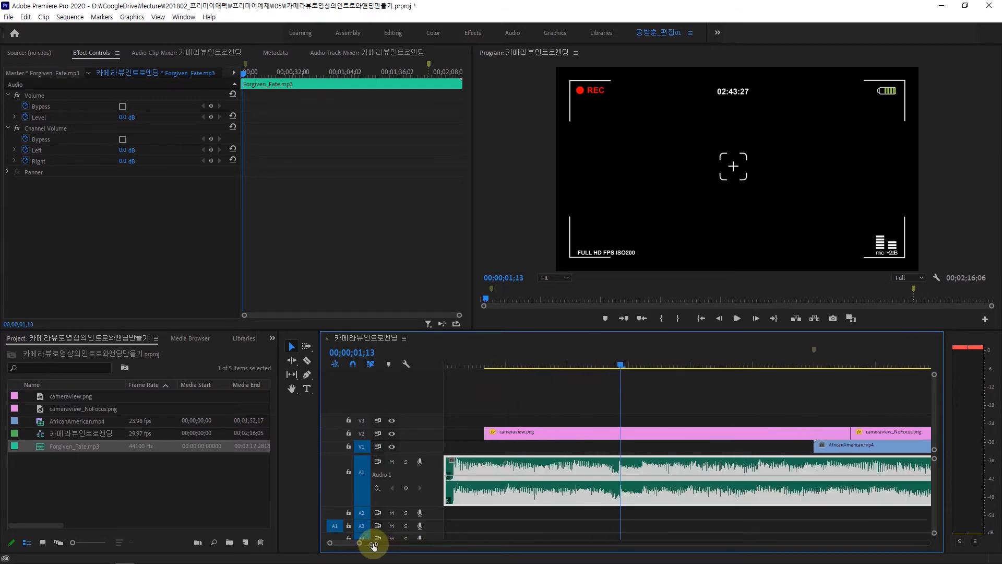
click(307, 375)
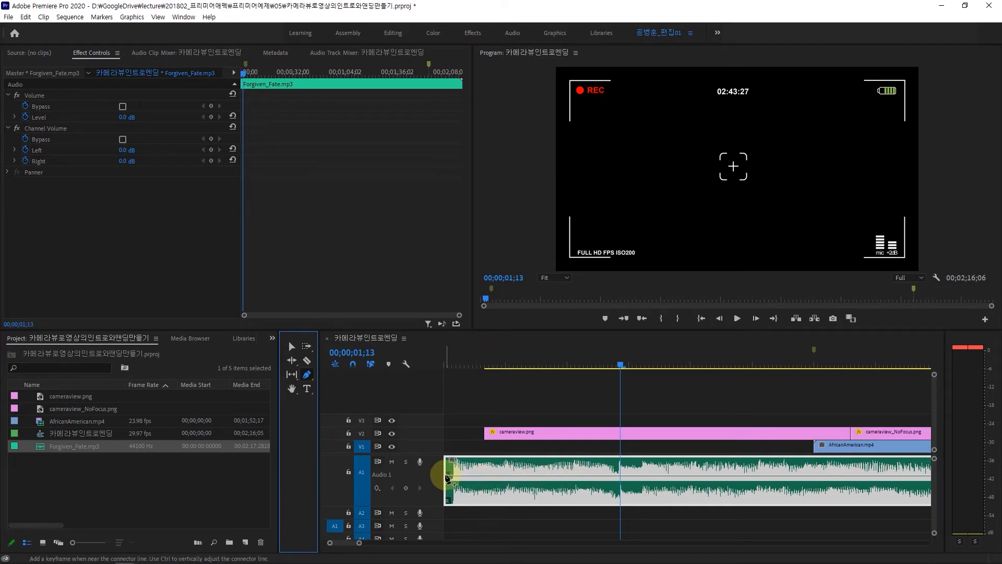
click(447, 477)
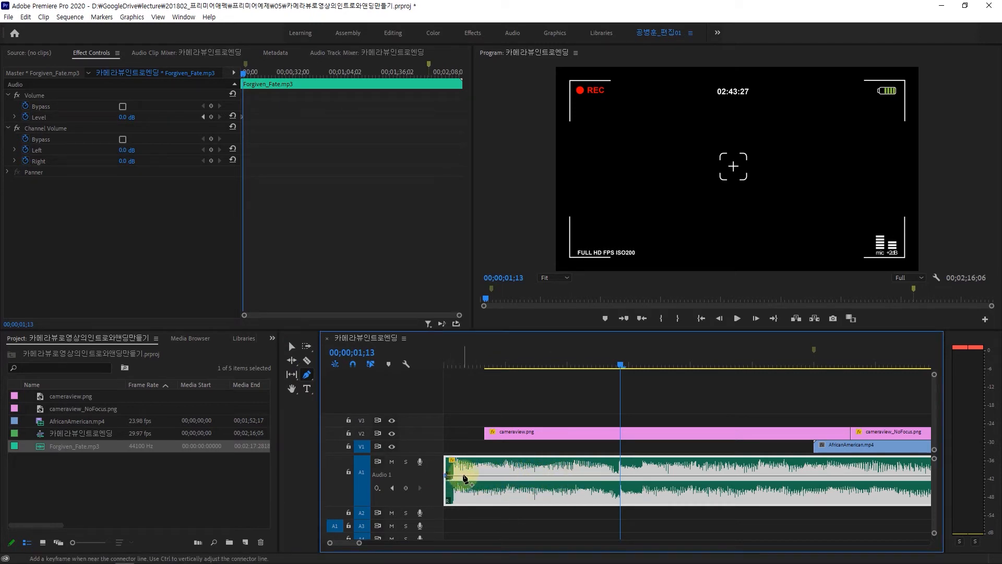
click(463, 475)
click(488, 476)
click(512, 475)
drag(448, 476, 489, 478)
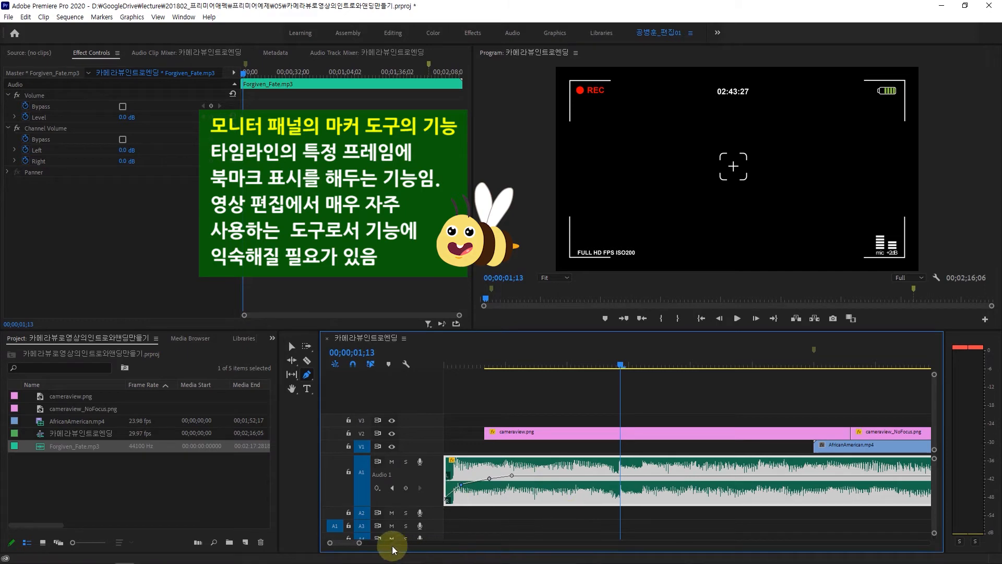
Move the sequence's ending marker to 00;01;56;10, the end of the closing cameraview_NoFocus.png overlay, with the playhead there.
drag(361, 545, 721, 561)
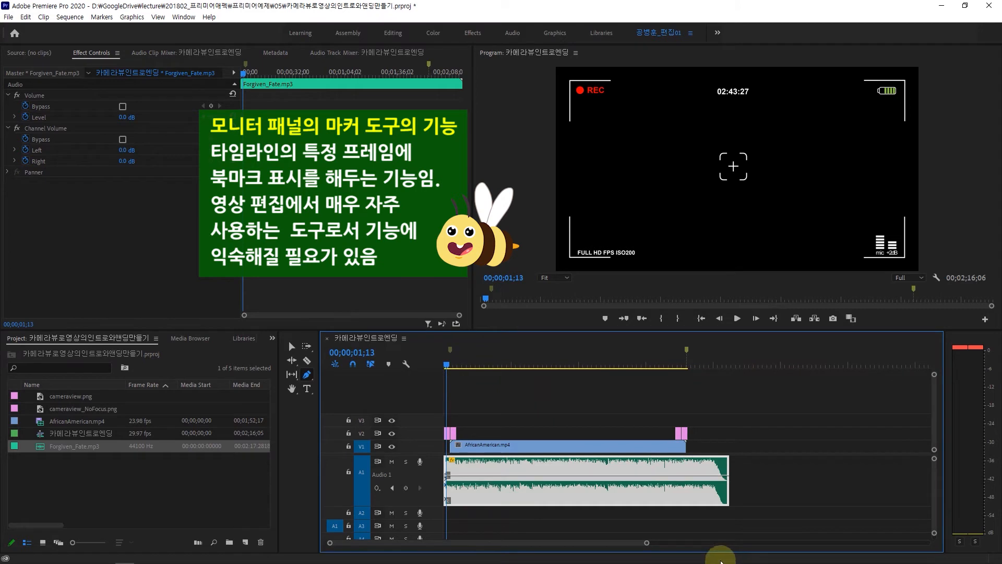
click(684, 359)
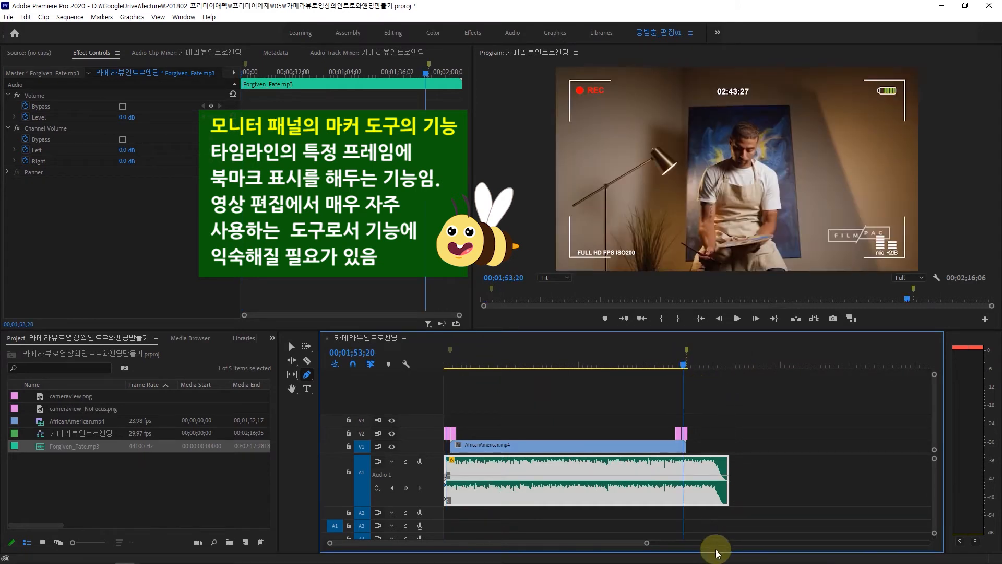
drag(645, 546, 562, 552)
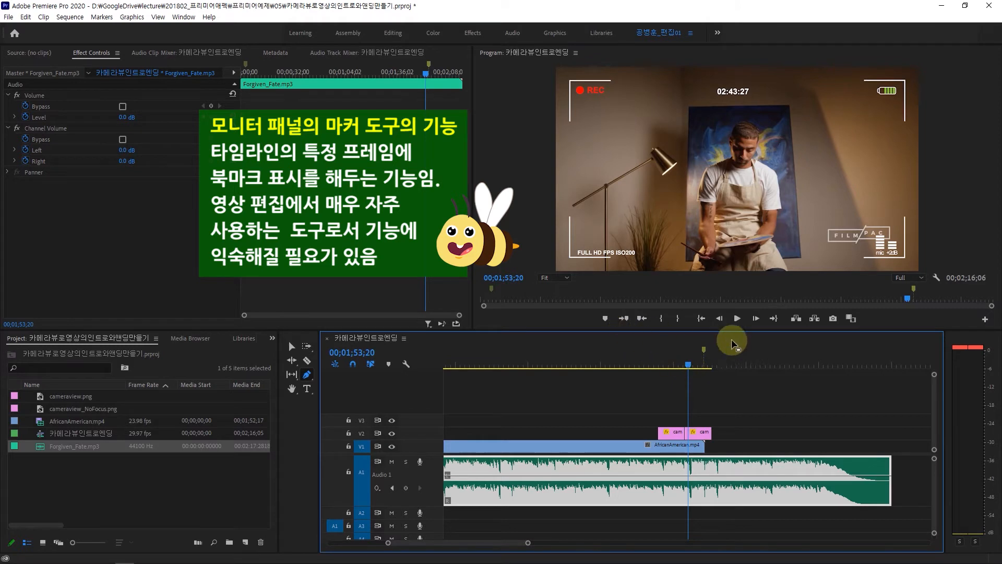
click(621, 319)
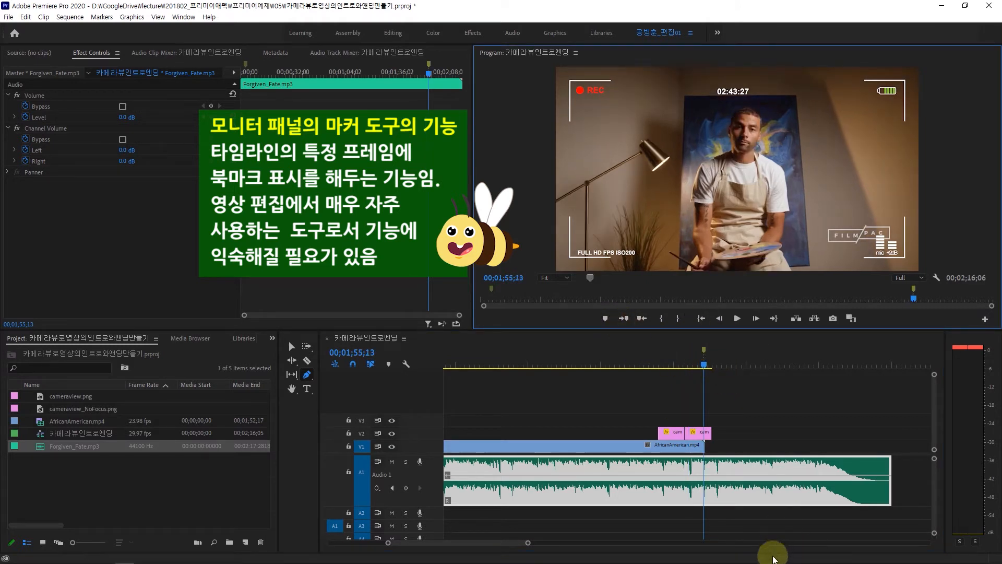
drag(528, 543, 473, 547)
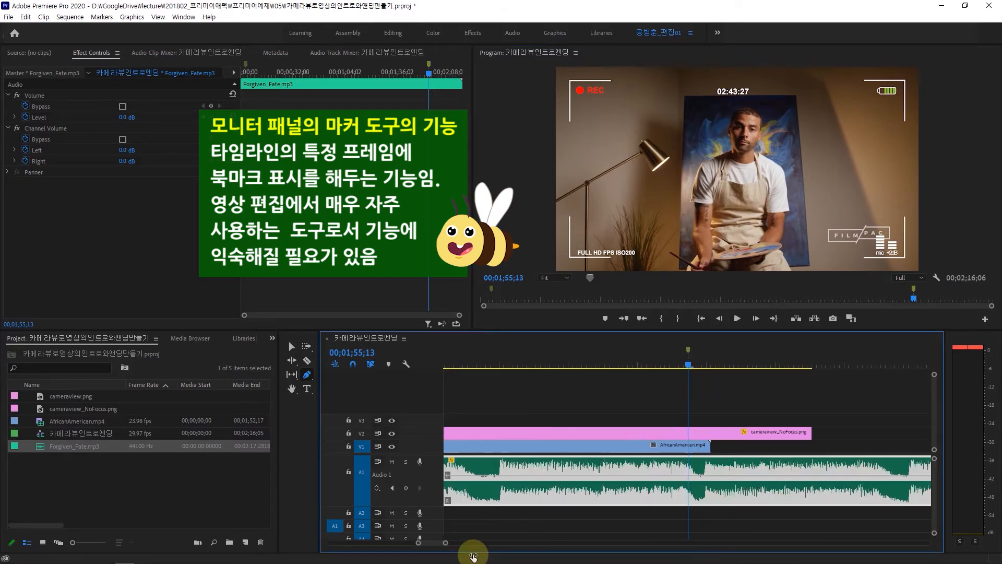
drag(690, 365, 713, 370)
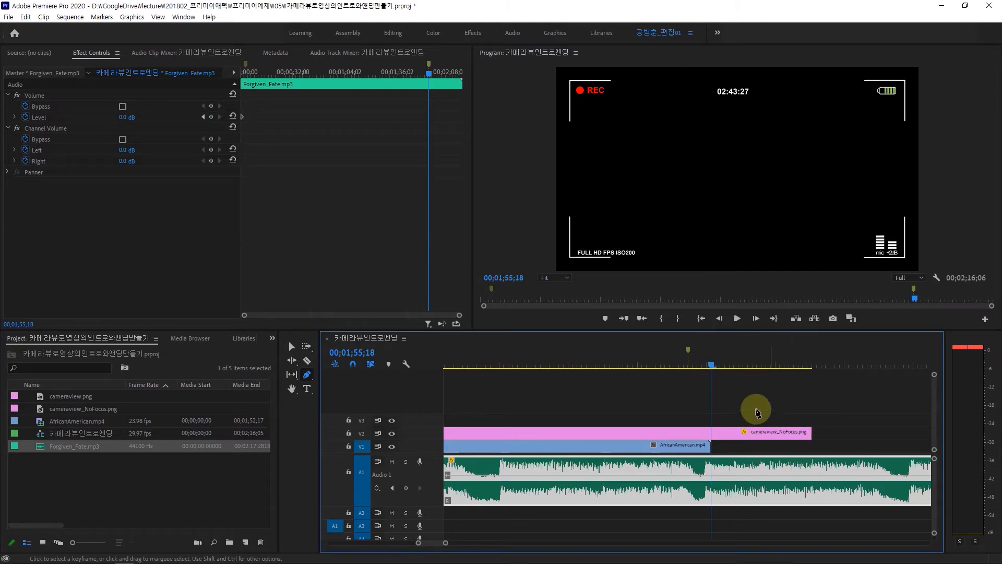
drag(709, 363, 812, 379)
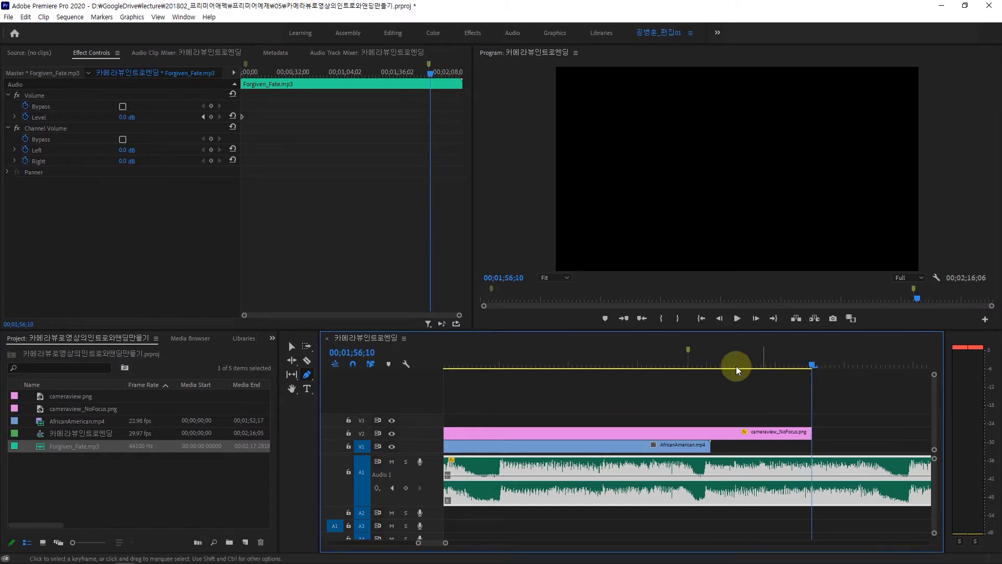
drag(774, 361, 813, 356)
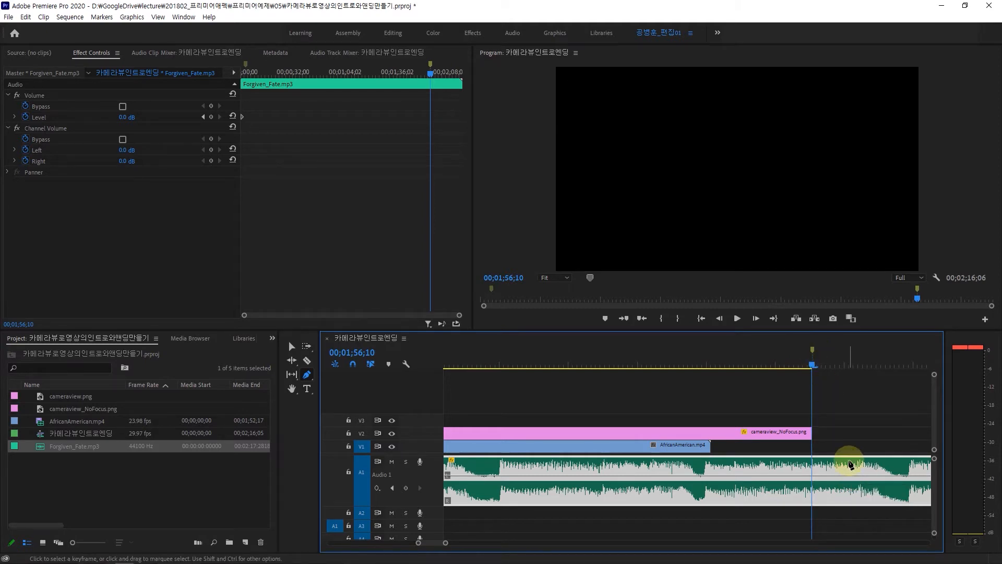
Split Forgiven_Fate.mp3 at 00;01;56;10 and delete the part of the music beyond the overlay's end.
key(ctrl+k)
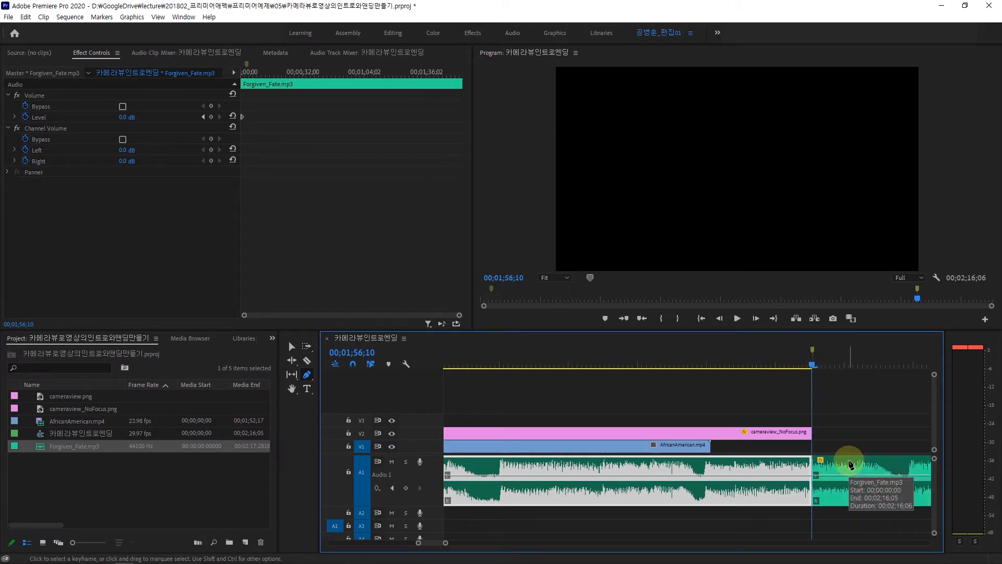
click(877, 470)
key(Delete)
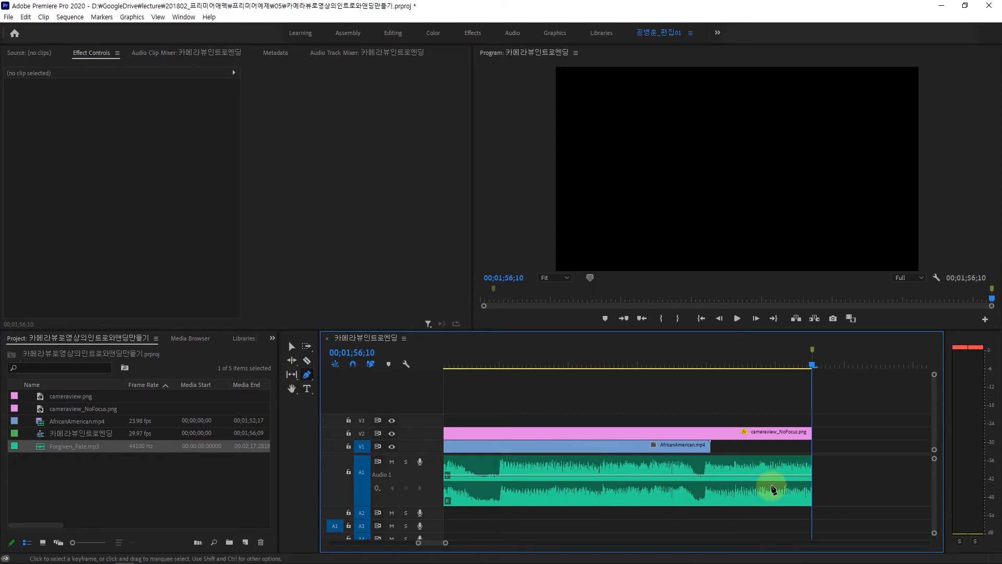
Add four volume keyframes near the end of the music with the Pen tool and lower the later ones to form a gradual fade-out.
click(808, 474)
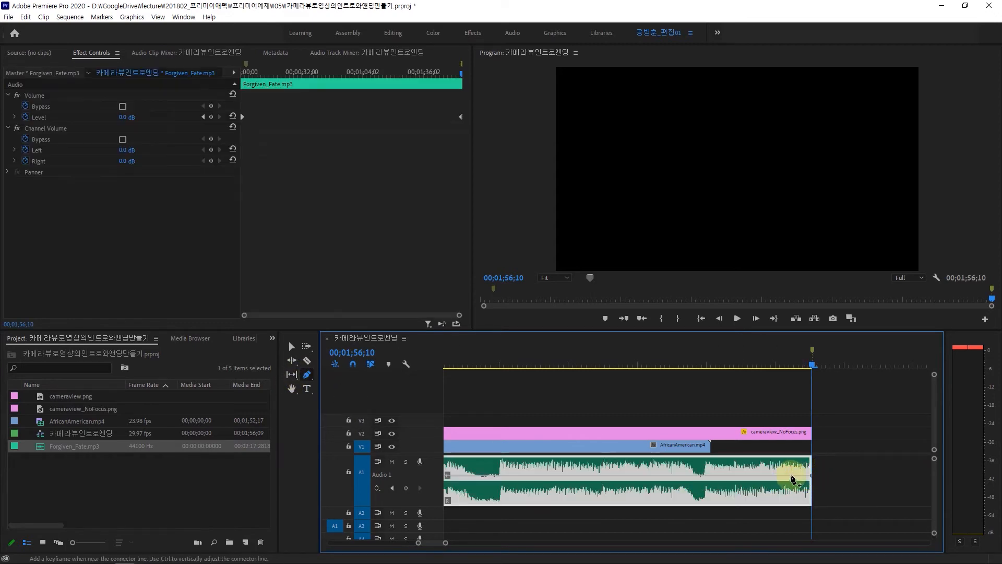
click(789, 475)
click(756, 475)
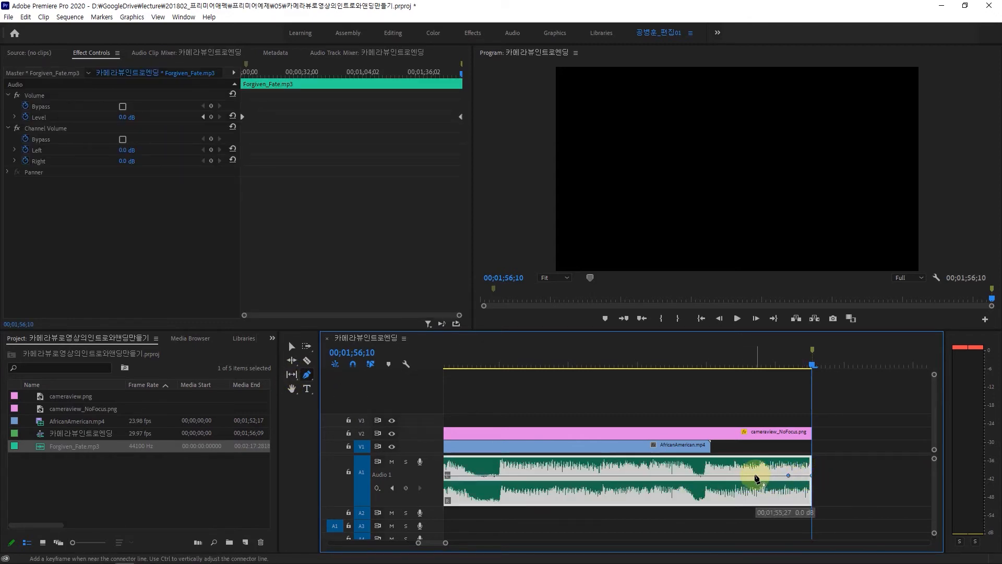
click(718, 476)
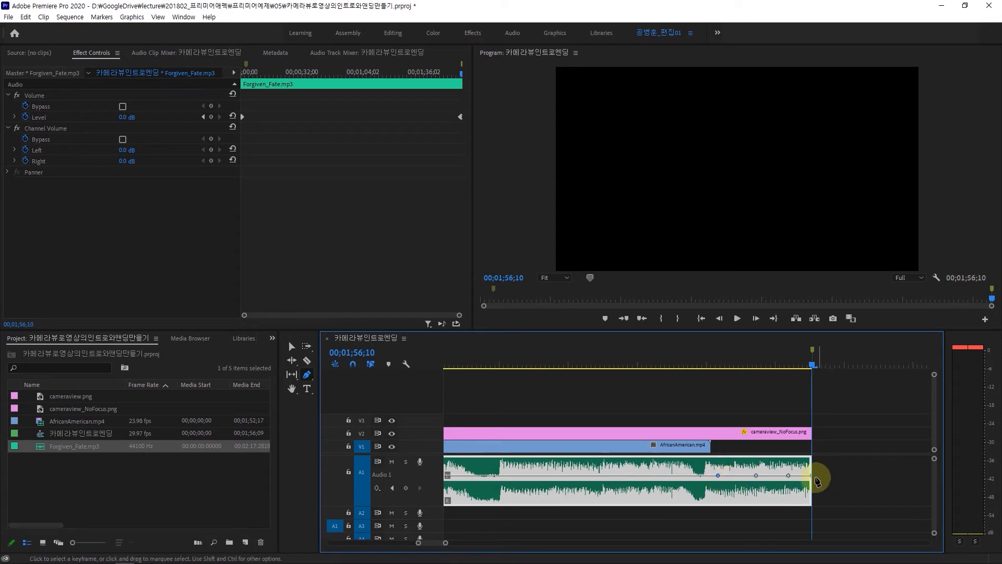
drag(813, 476, 757, 481)
click(756, 476)
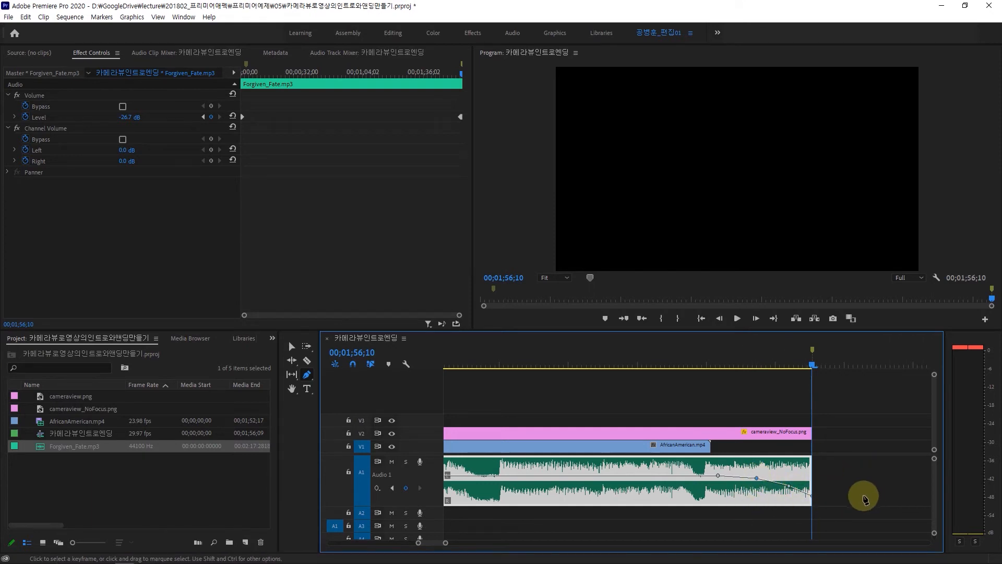
Play the sequence from the start to check the opening overlay and the music's fade-in.
drag(446, 543, 558, 554)
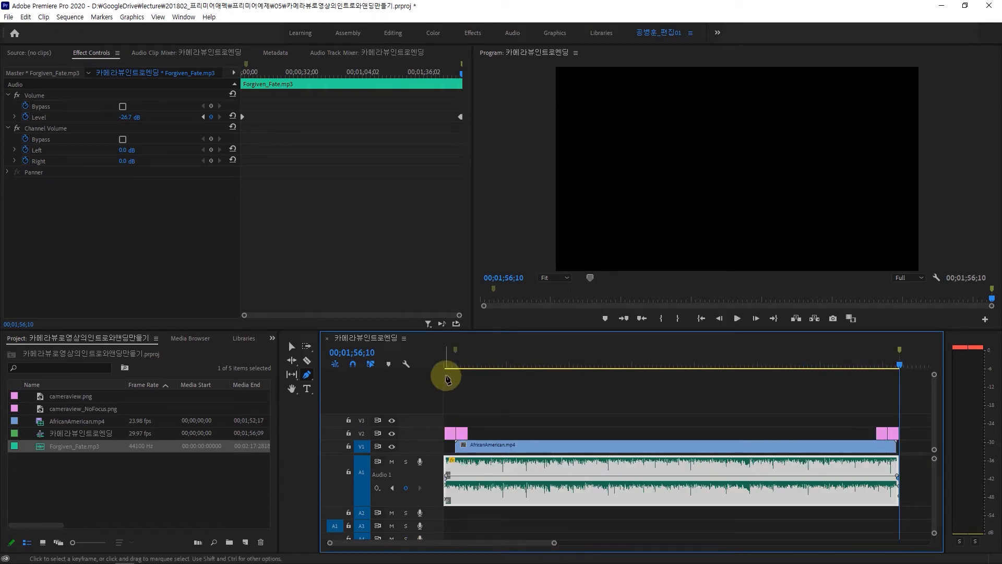
key(Home)
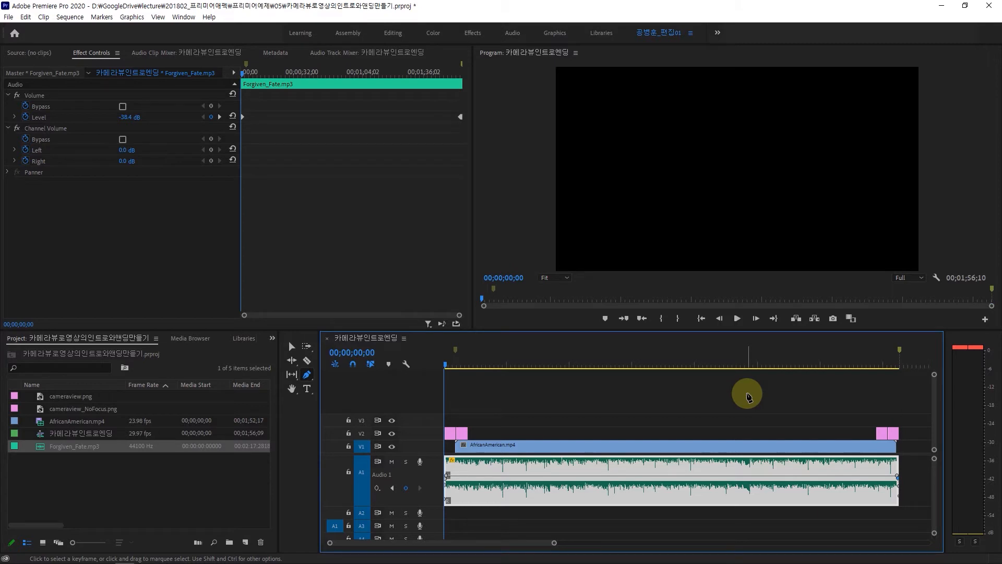
click(736, 318)
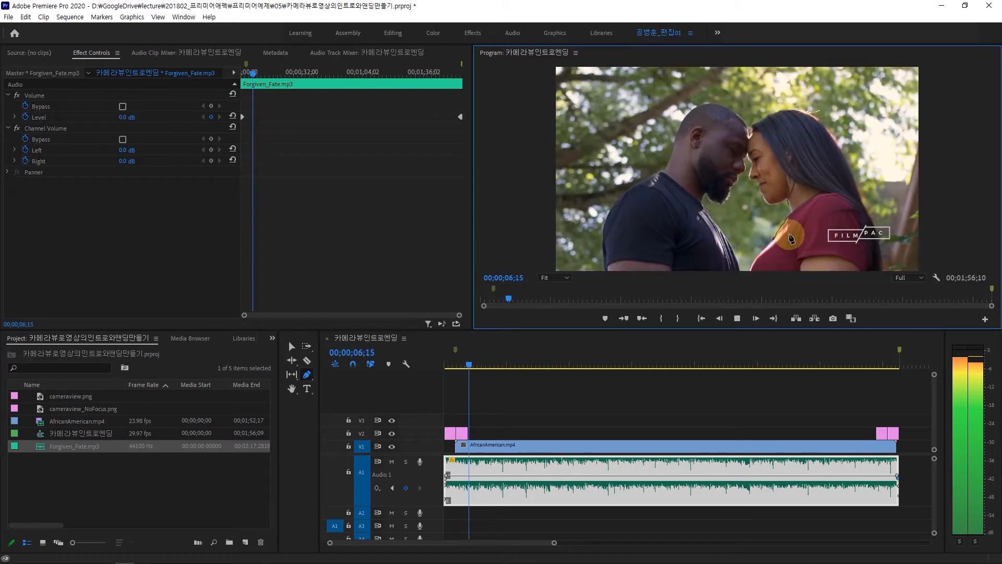
key(space)
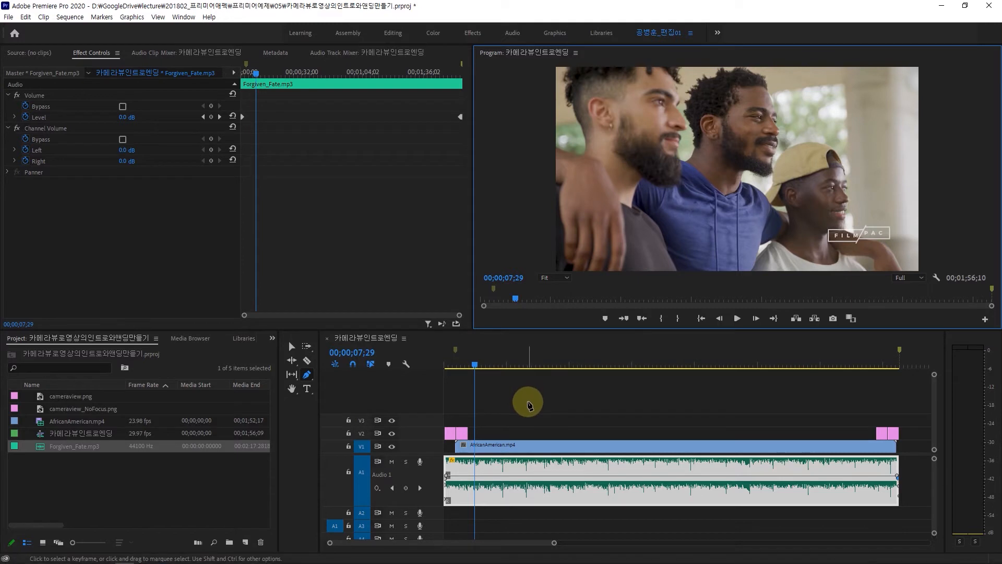
Position the playhead at 00;00;05;10 and add a sequence marker there.
click(371, 363)
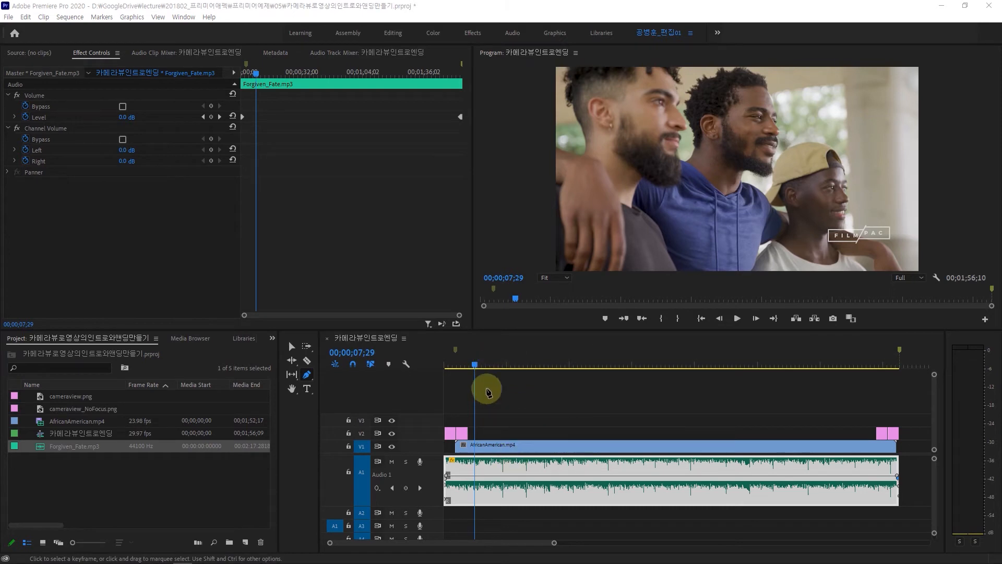
mouse_move(477, 365)
mouse_down()
mouse_move(459, 368)
mouse_move(468, 374)
mouse_up()
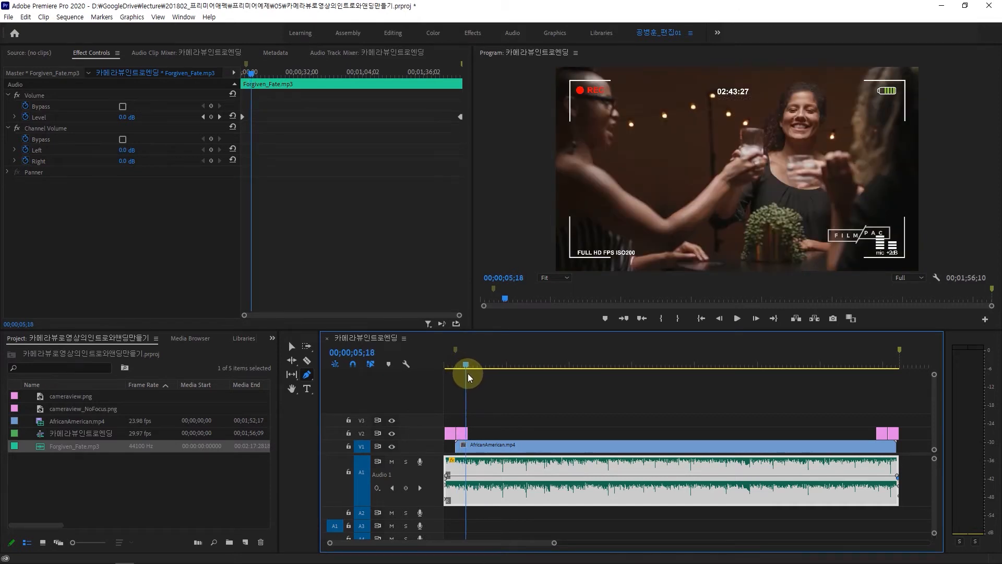
drag(554, 544, 524, 547)
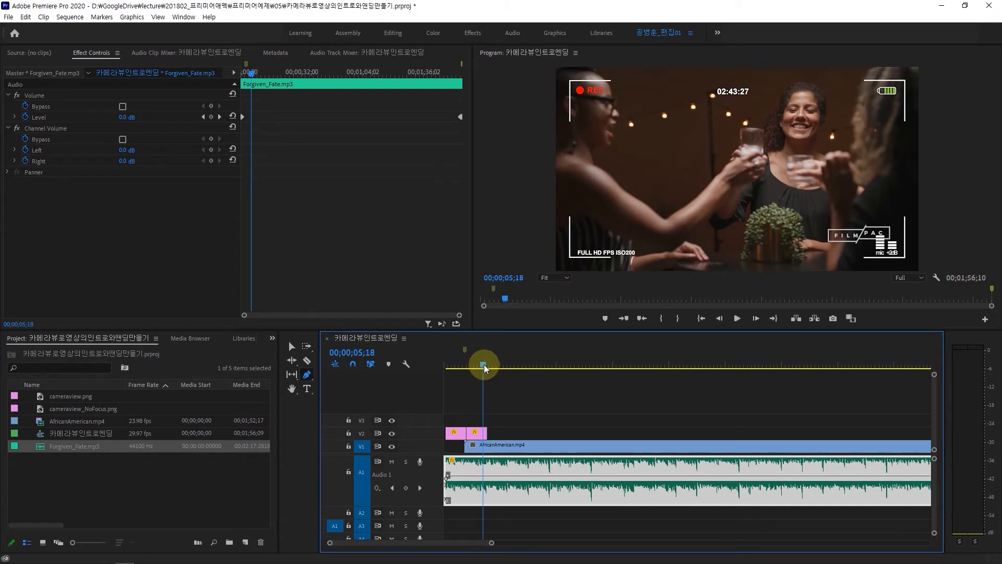
drag(484, 365, 483, 365)
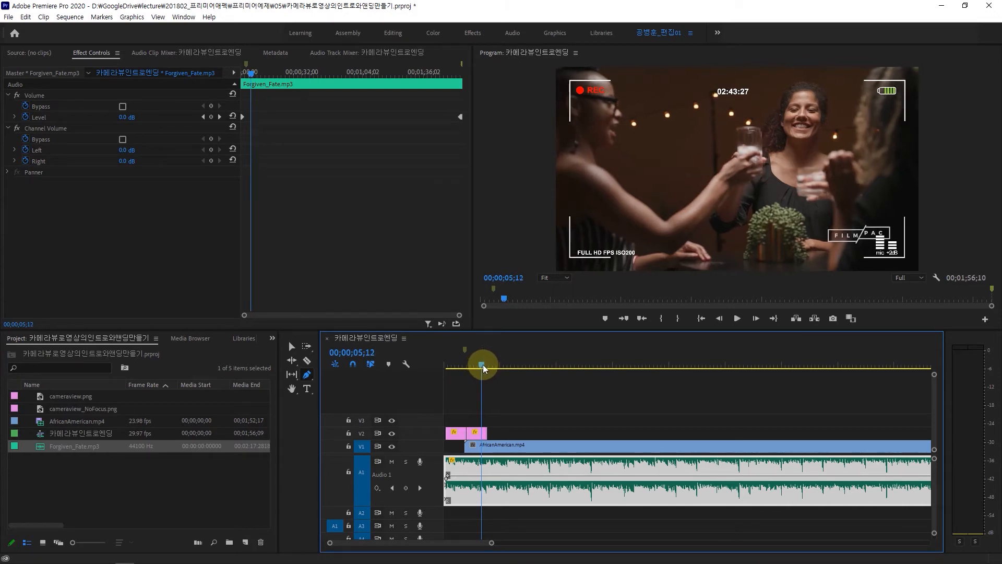
click(370, 353)
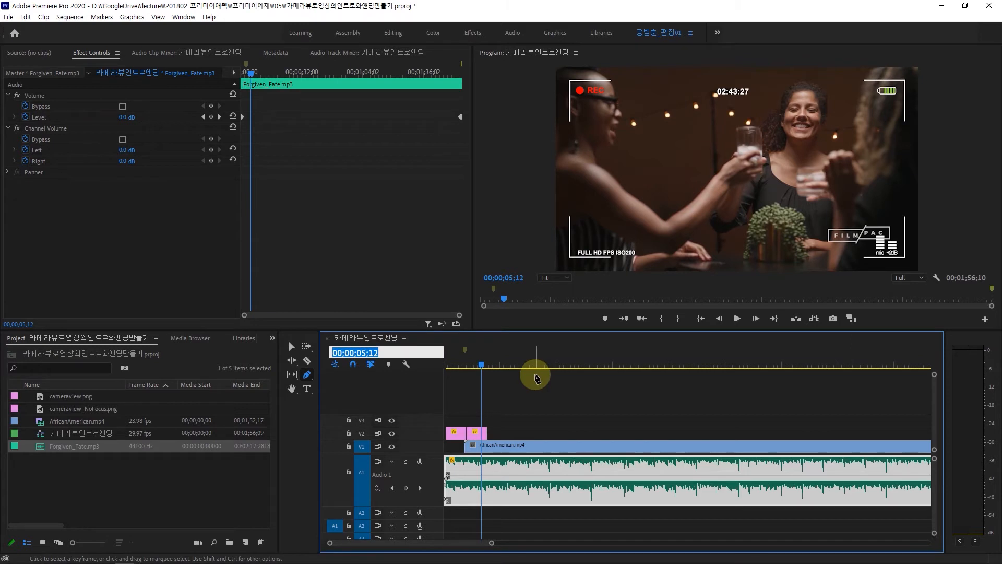
text(5)
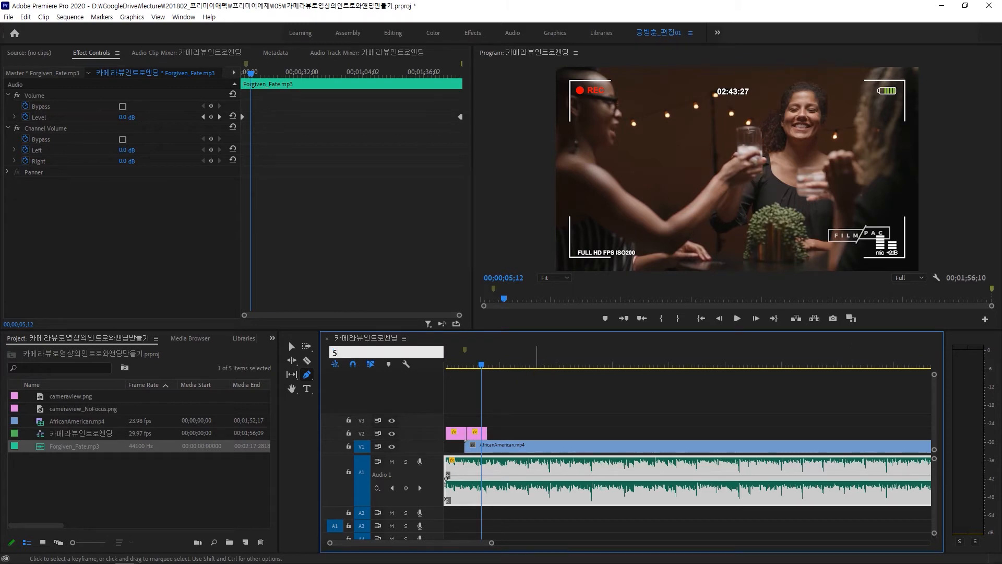
text(;10)
key(Return)
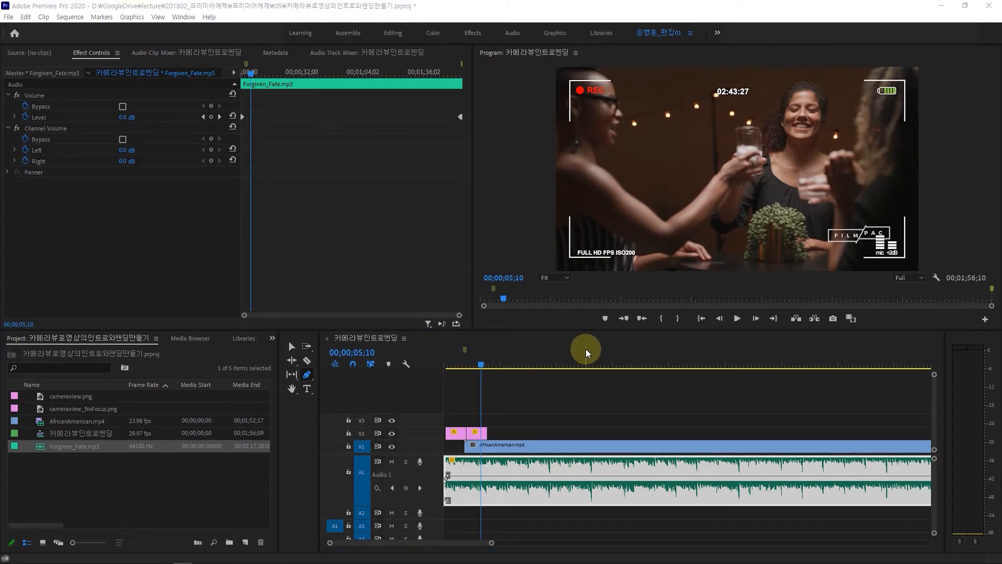
click(604, 320)
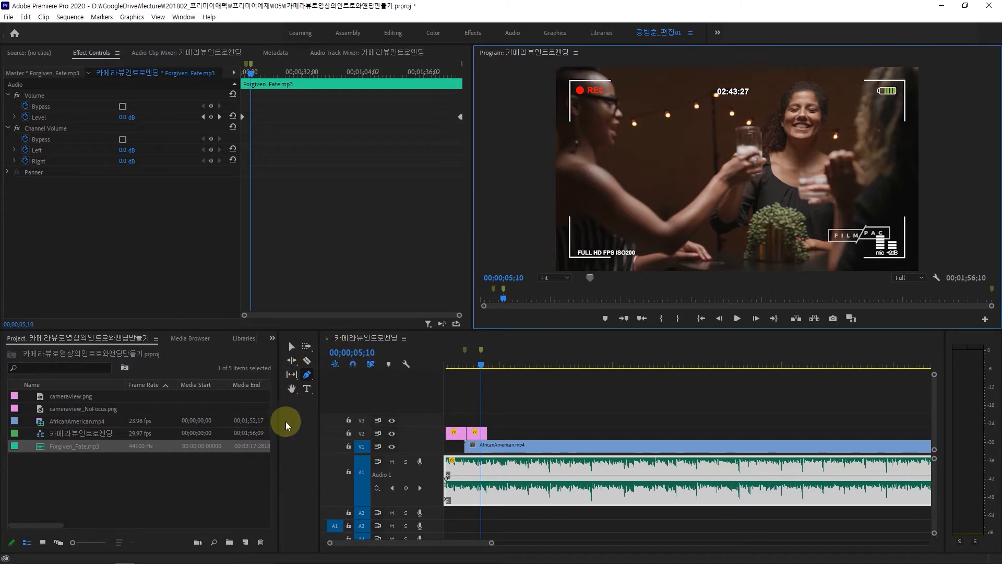
Create the title text "African American." over the footage at the playhead and move it to the middle of the frame.
click(308, 391)
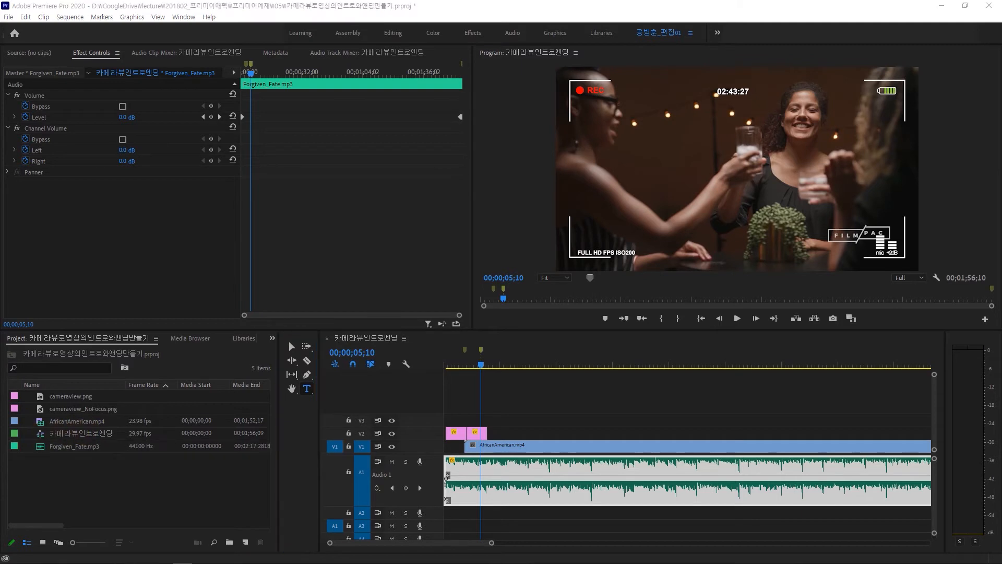
click(666, 157)
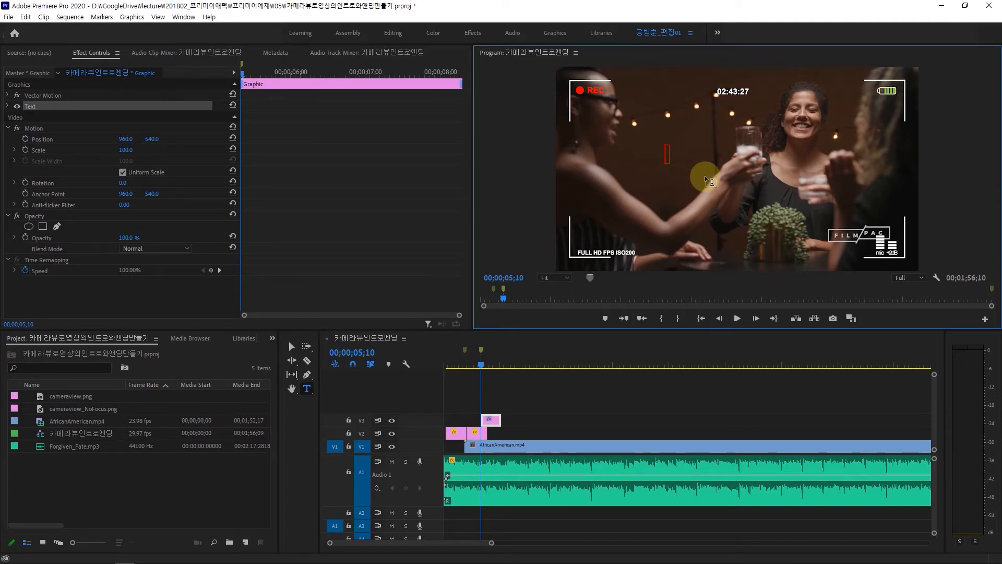
text(AfricanAmerican)
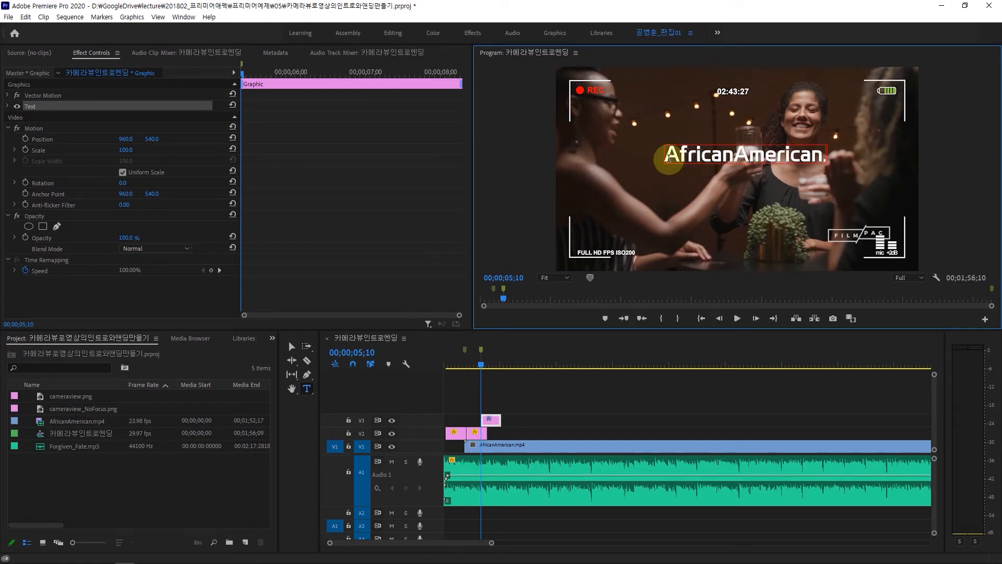
click(735, 166)
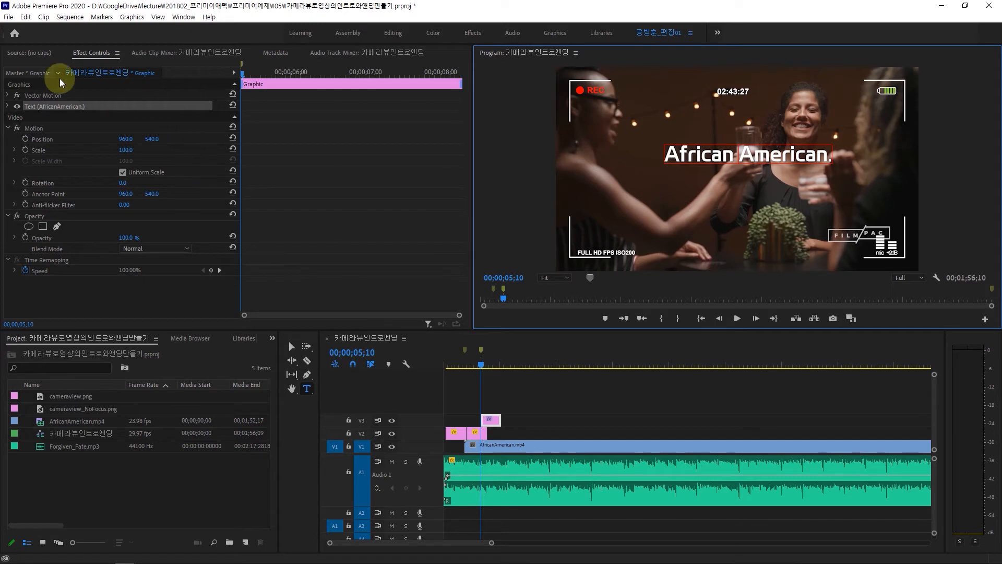
click(292, 346)
drag(757, 157, 744, 164)
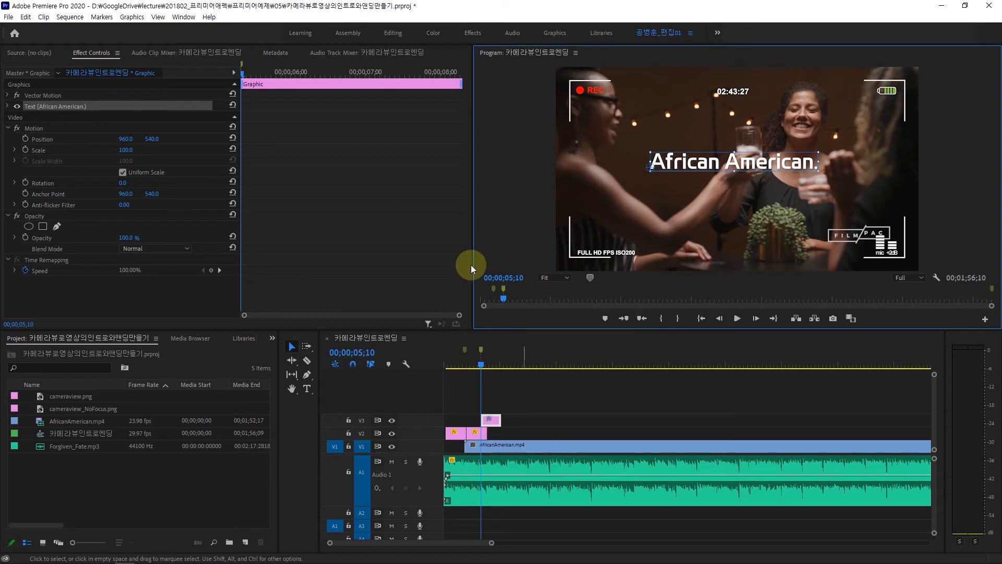
Set the title's font size to 110 and re-centre the text in the frame.
click(10, 107)
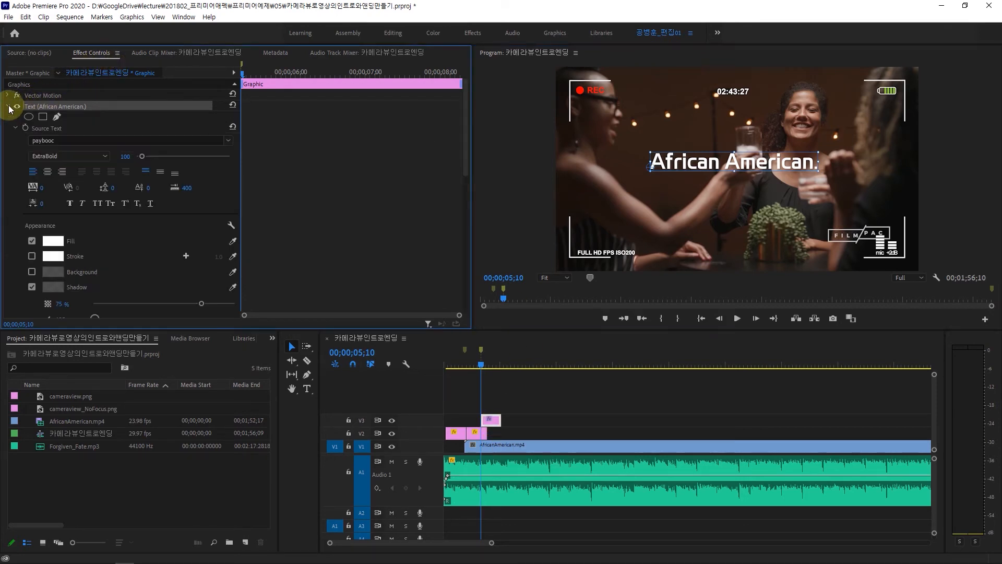
click(125, 156)
text(110)
key(Return)
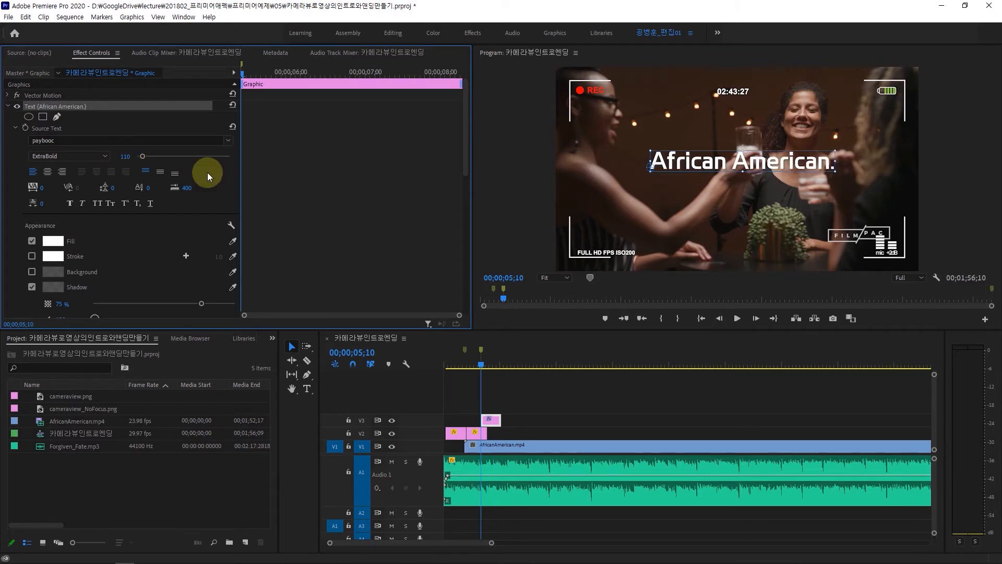
drag(766, 164, 757, 166)
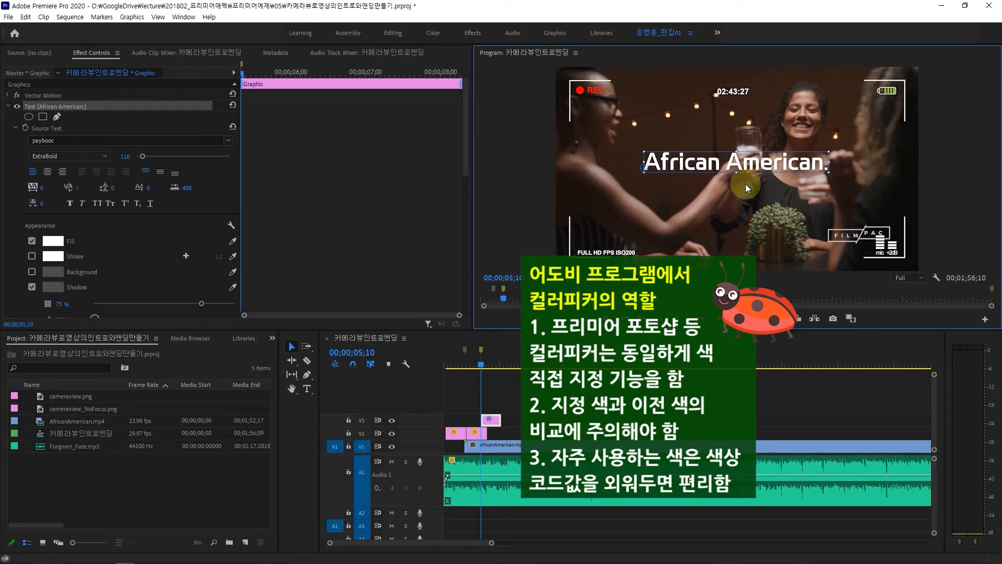
Set the "African American." title's fill colour to hex FFFF00.
click(53, 246)
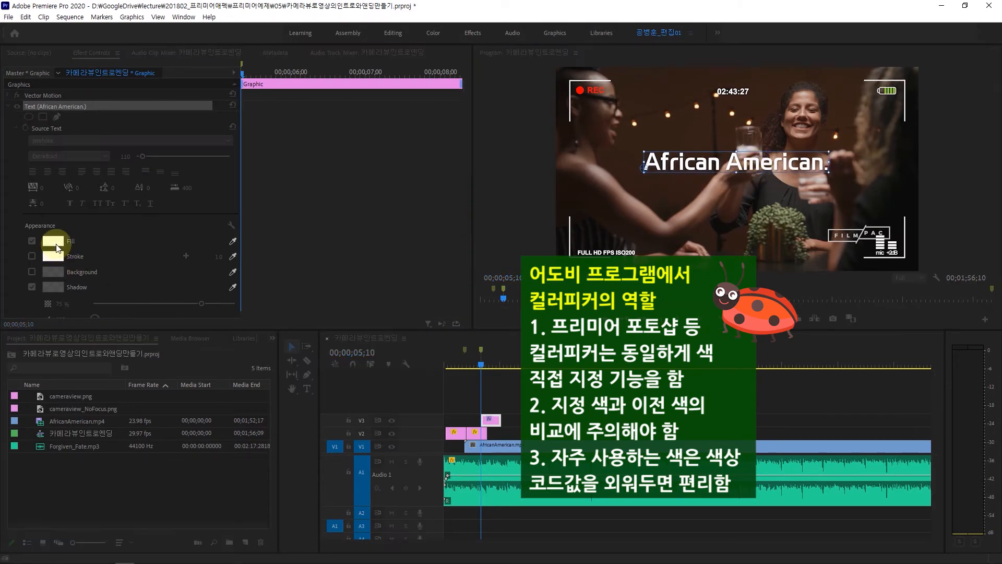
drag(253, 262, 380, 197)
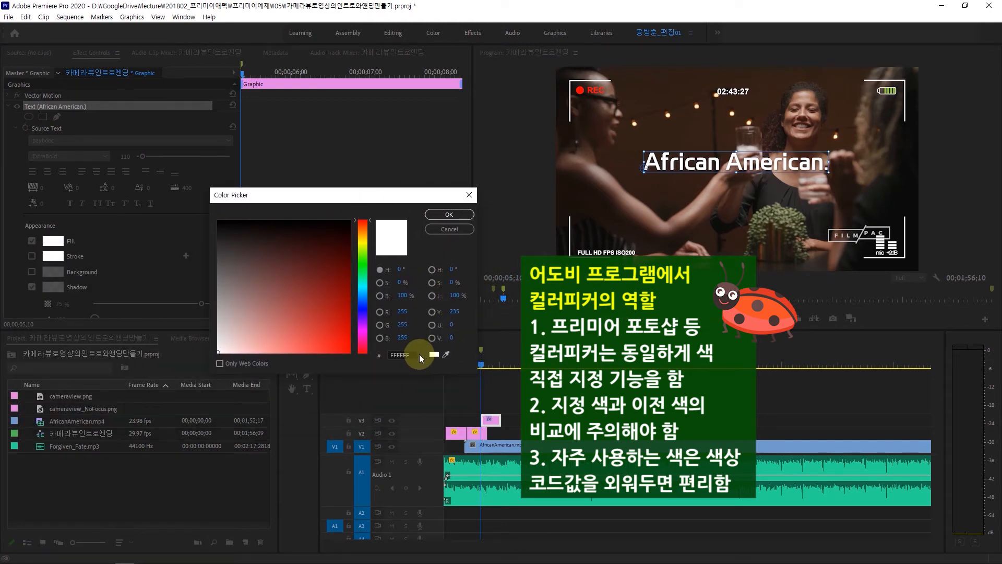
drag(403, 355, 445, 355)
text(00)
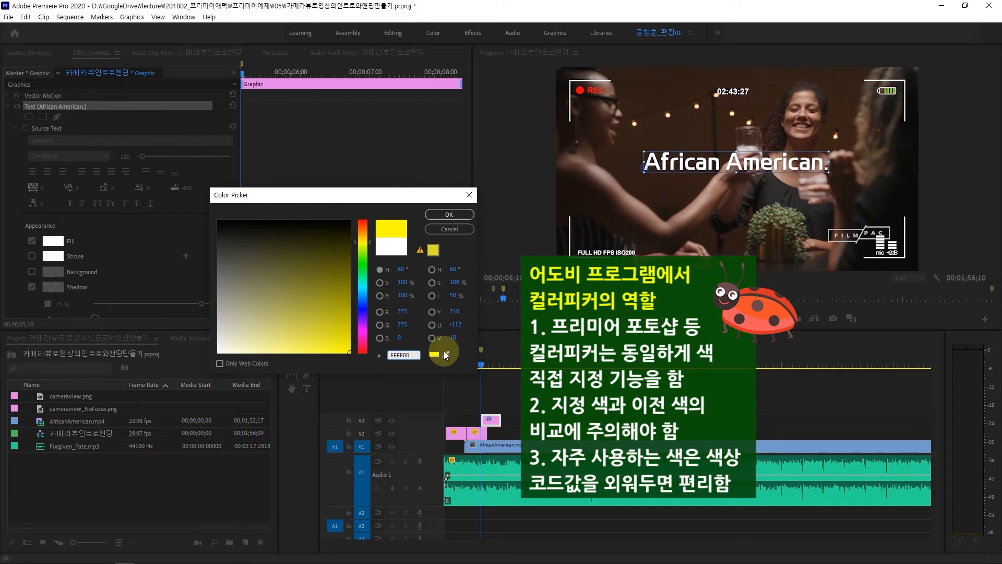
key(Return)
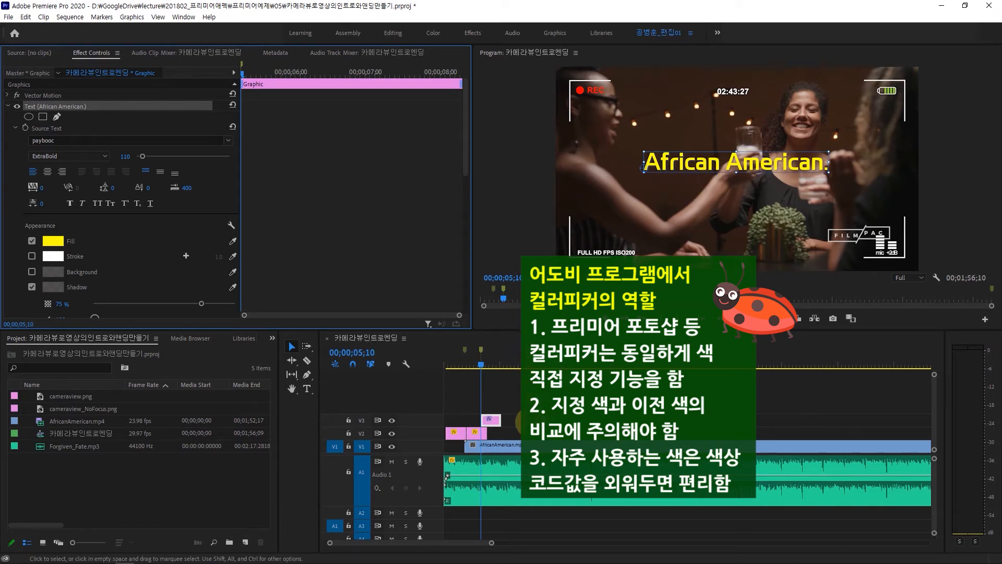
Duplicate the title clip on track V3 and place the copy so it ends with the sequence, above the last overlay.
click(481, 543)
drag(486, 539, 592, 543)
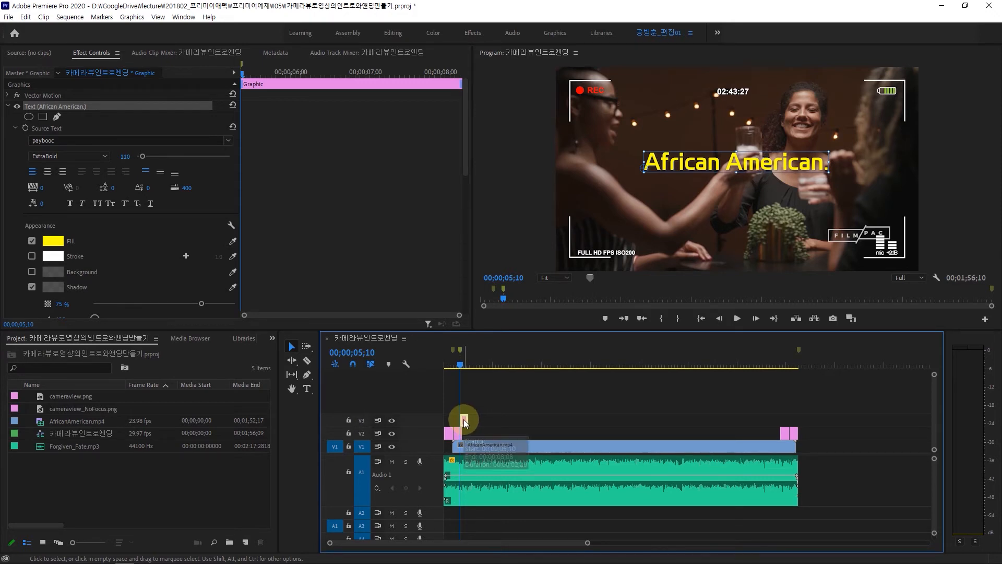
drag(472, 421, 801, 426)
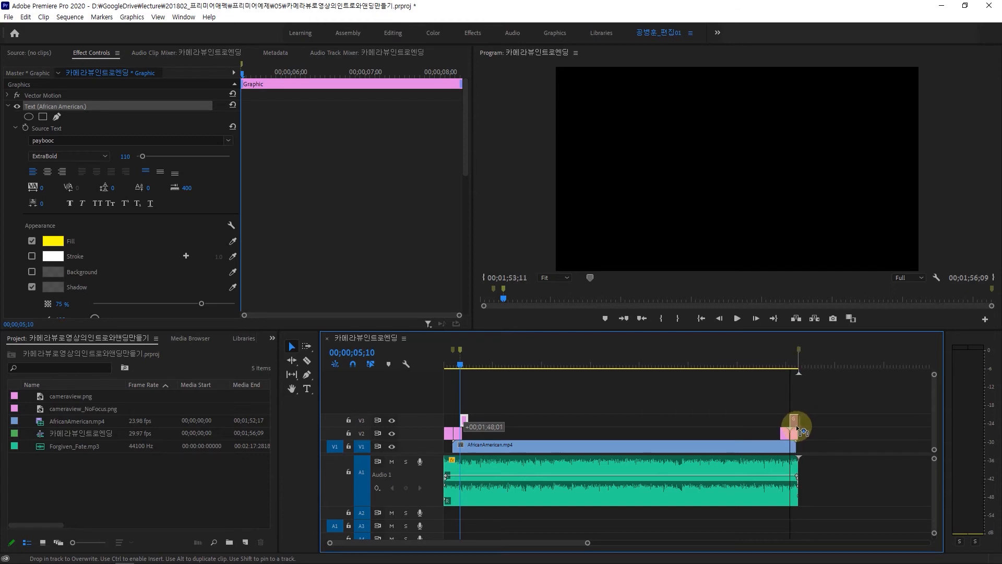
drag(796, 425, 797, 427)
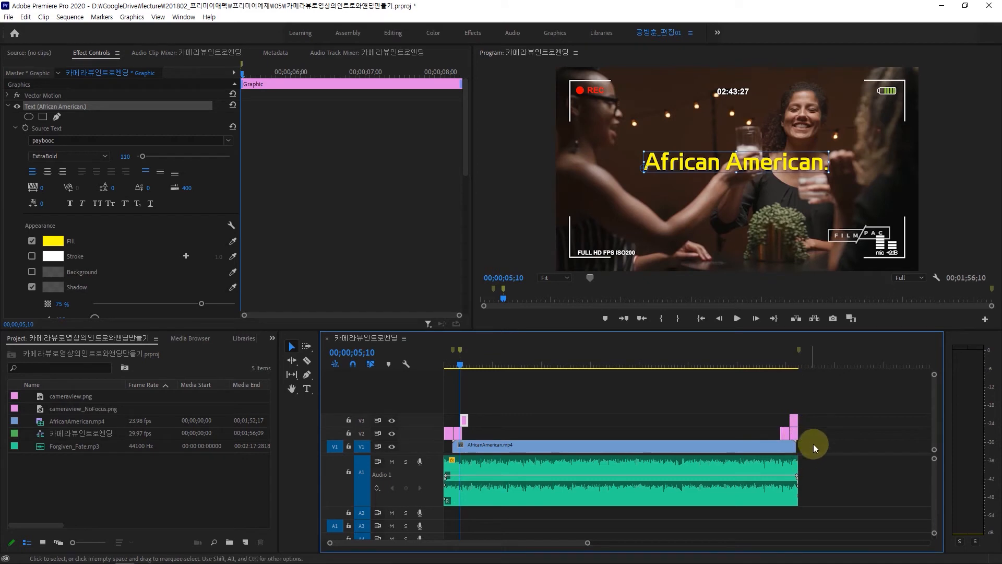
Move the two closing overlays on V2 together so cameraview_NoFocus.png ends with the AfricanAmerican.mp4 footage.
mouse_move(657, 561)
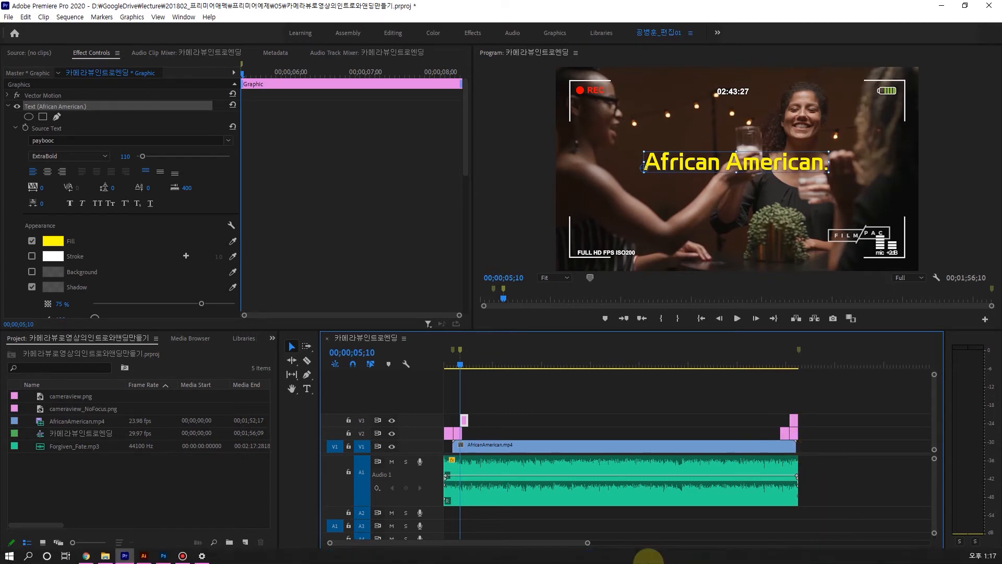
mouse_move(587, 543)
mouse_down()
mouse_move(597, 544)
mouse_move(569, 552)
mouse_move(603, 549)
mouse_move(574, 543)
mouse_up()
click(818, 357)
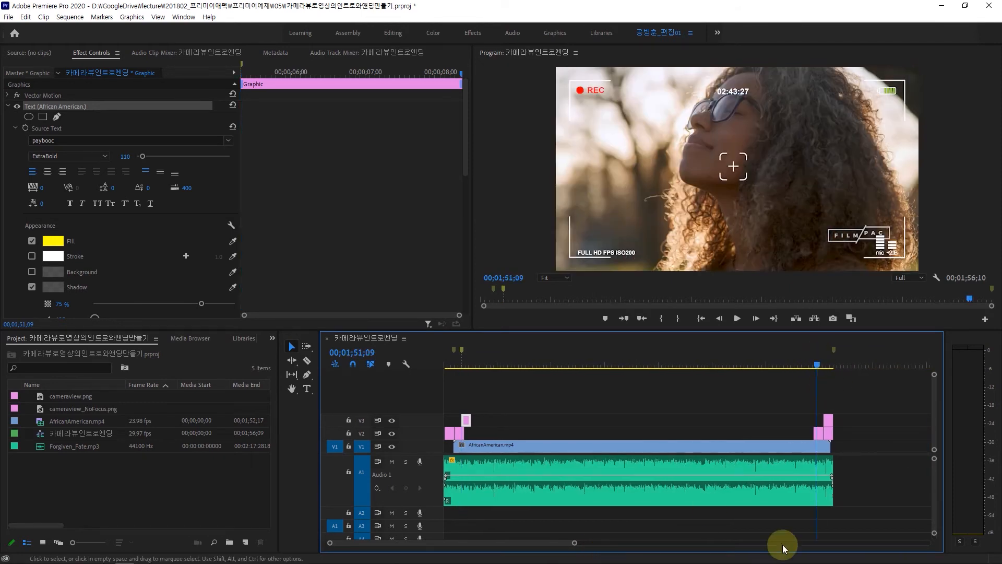
drag(574, 543, 522, 546)
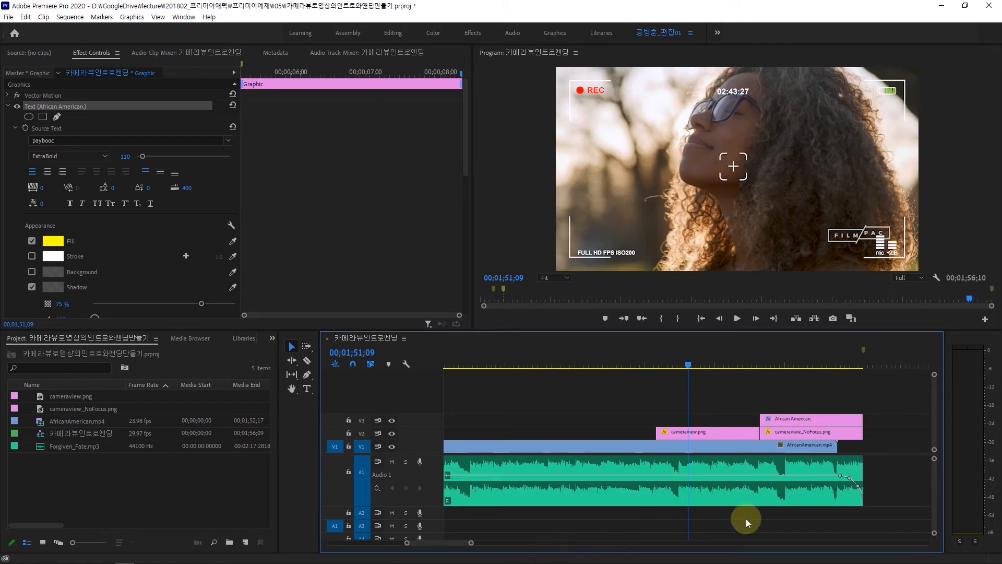
click(752, 436)
shift+click(807, 435)
drag(836, 433, 826, 444)
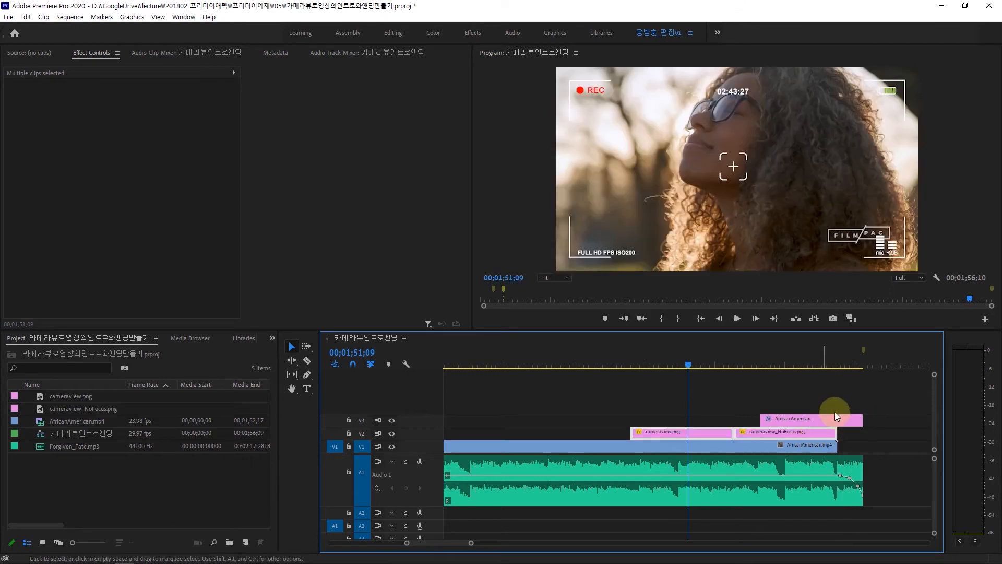
Place the playhead at 00;01;55;21 and remove the final period from the ending title so it reads "African American".
drag(684, 363, 842, 396)
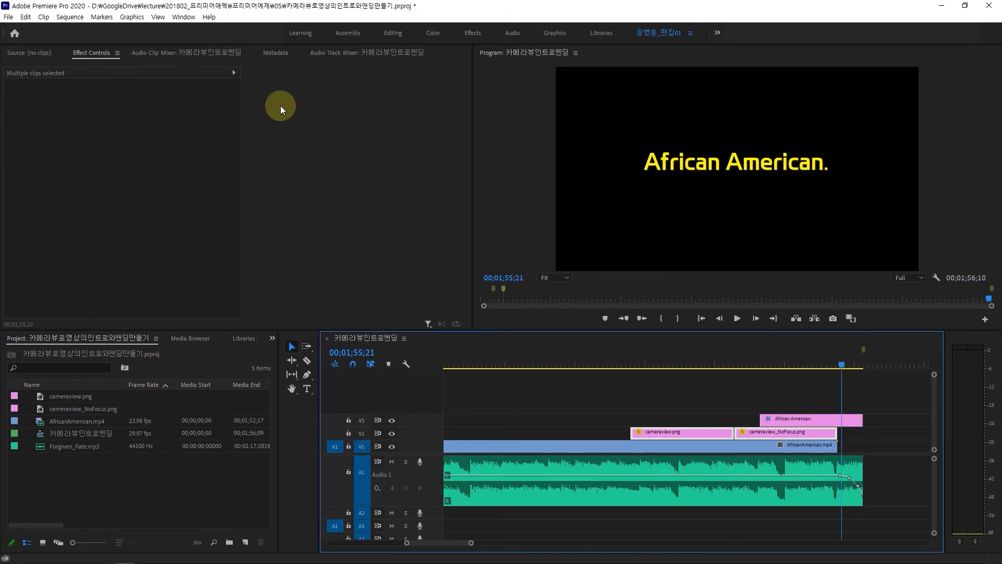
click(307, 389)
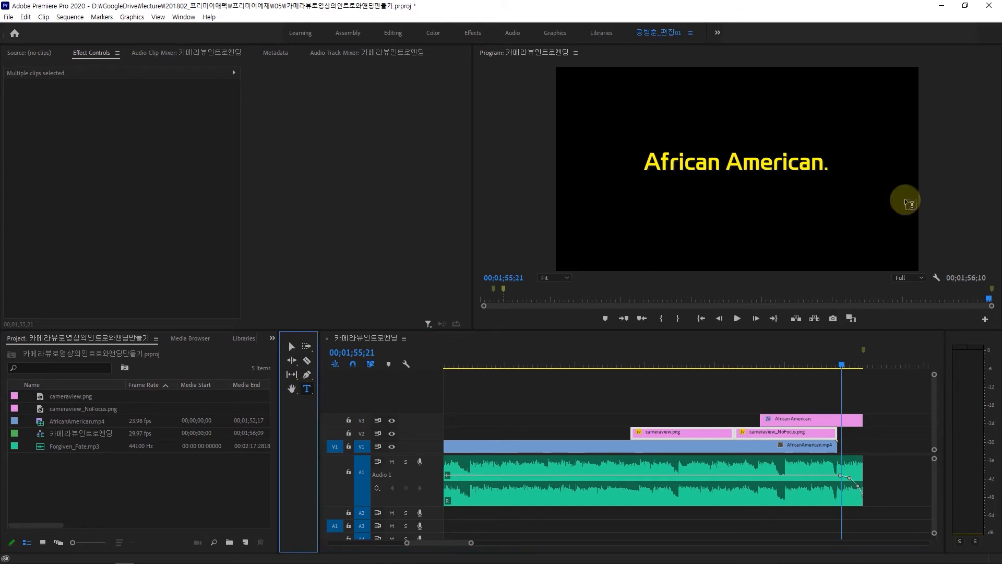
click(809, 163)
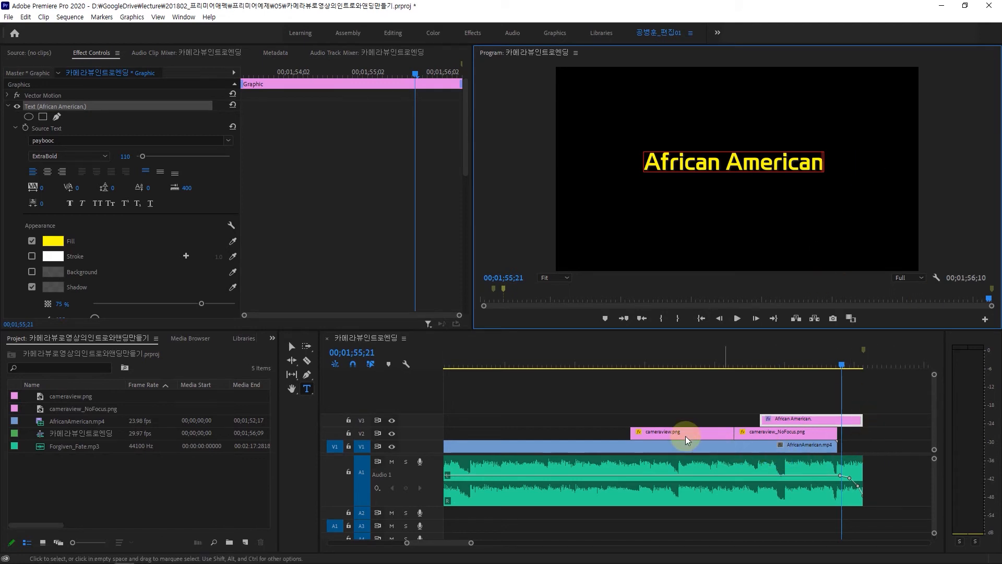
Move both closing overlays earlier so they end about one second into the ending title, and check the title through the sequence end.
click(713, 433)
click(775, 439)
click(707, 431)
click(770, 420)
shift+click(819, 436)
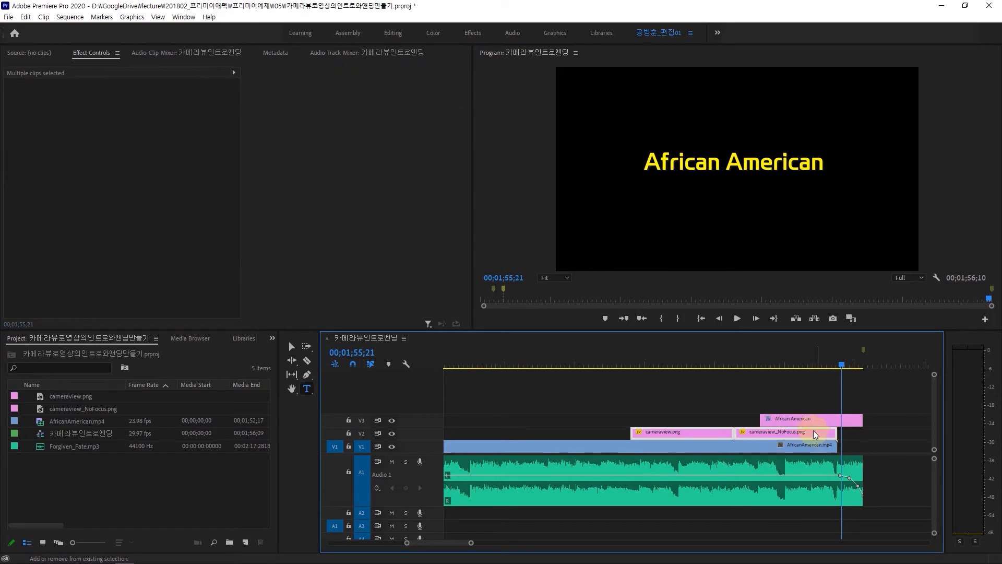
drag(774, 437, 745, 432)
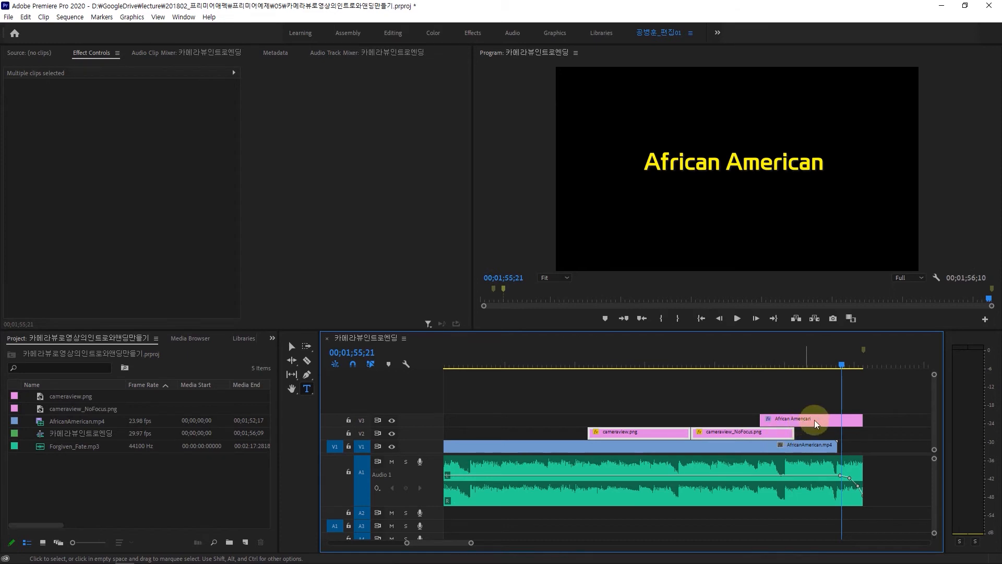
drag(844, 366, 865, 385)
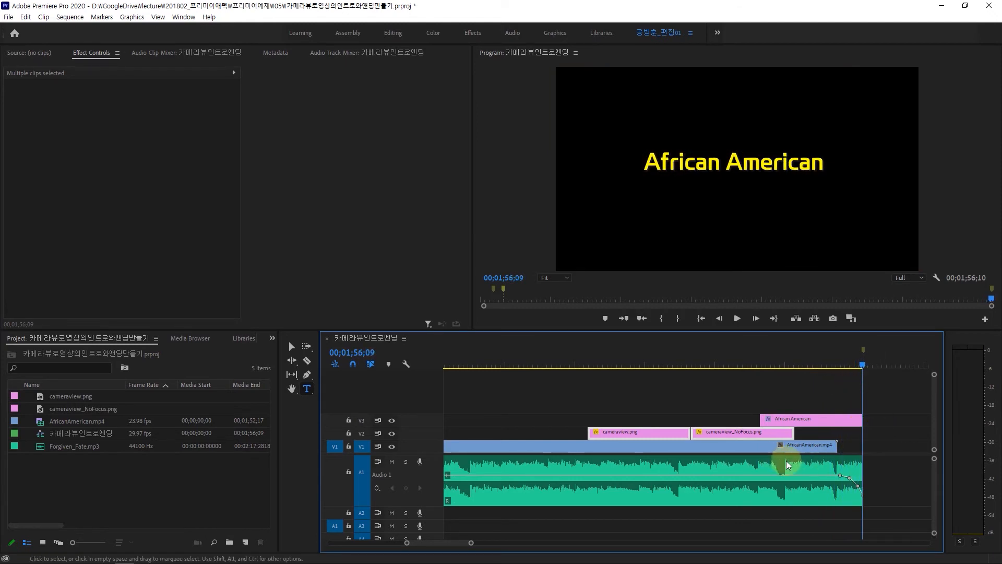
Apply the Cross Dissolve video transition to the start of the opening cameraview.png clip on V2.
drag(465, 542, 565, 543)
drag(700, 555, 264, 541)
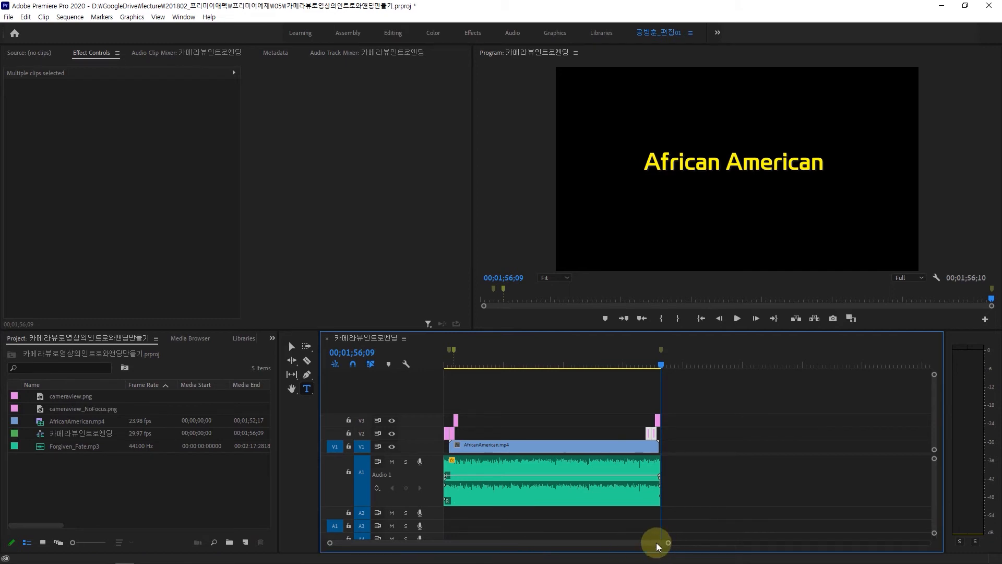
drag(666, 543, 538, 548)
drag(470, 543, 306, 546)
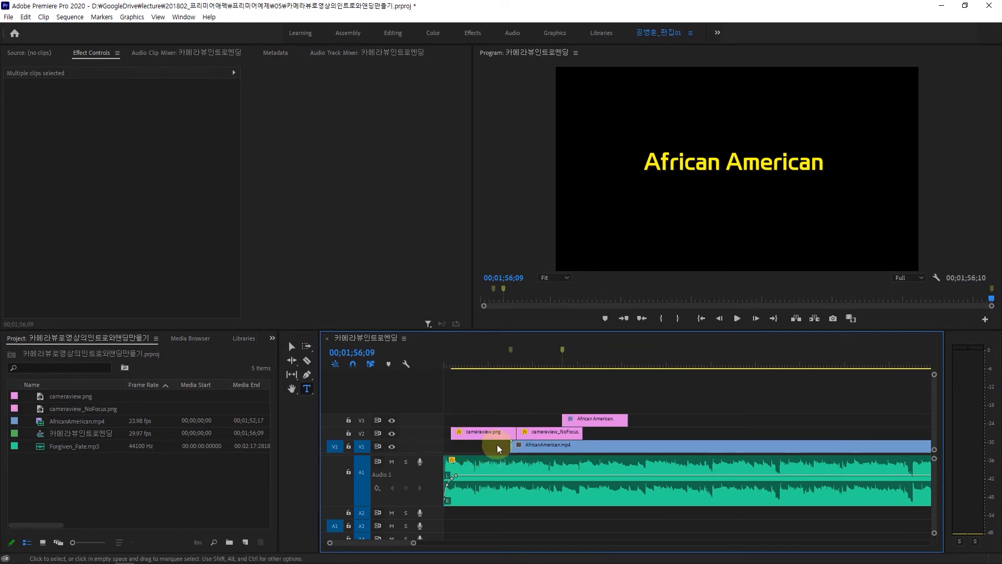
click(474, 436)
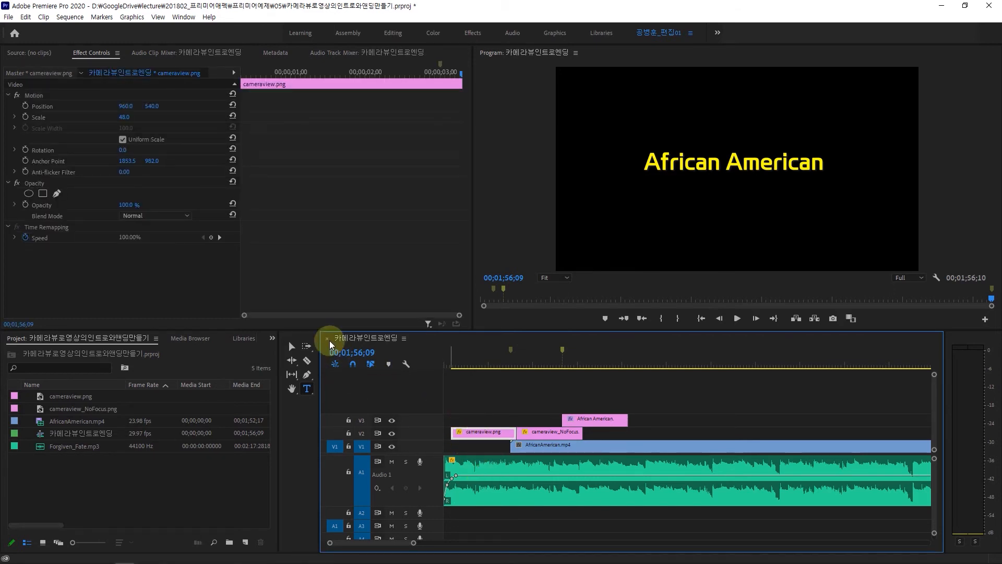
click(272, 338)
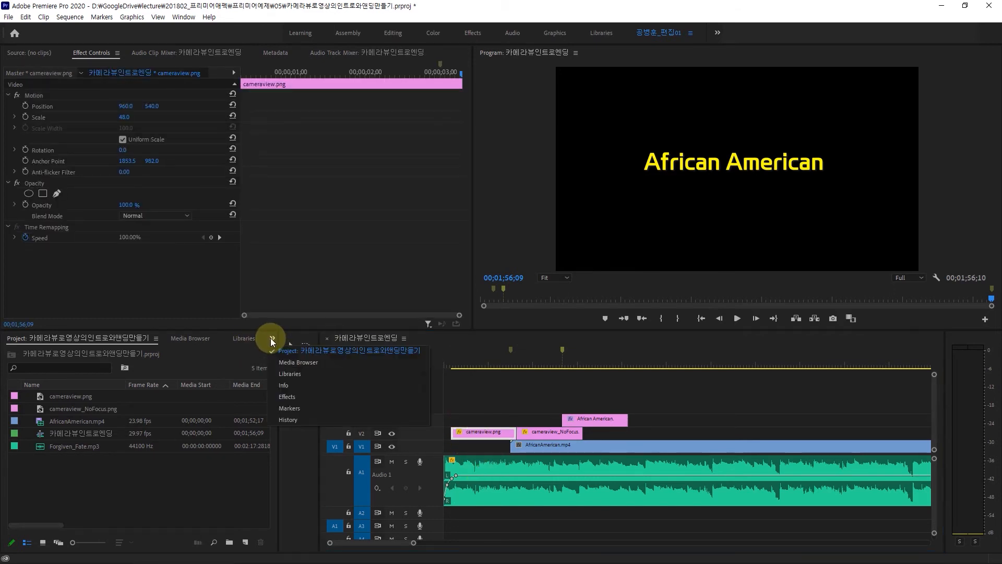
click(310, 398)
click(7, 418)
click(14, 440)
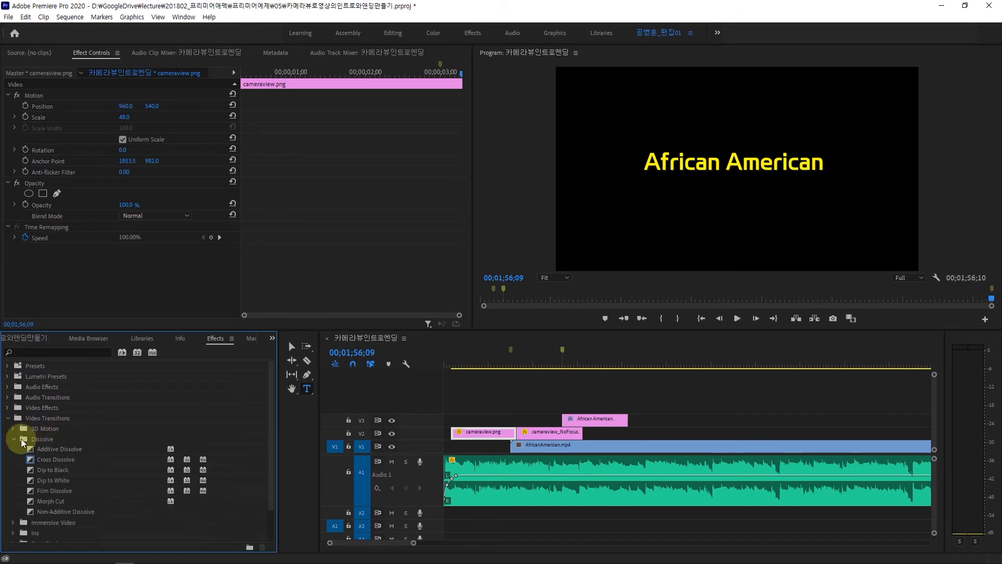
drag(45, 460, 457, 436)
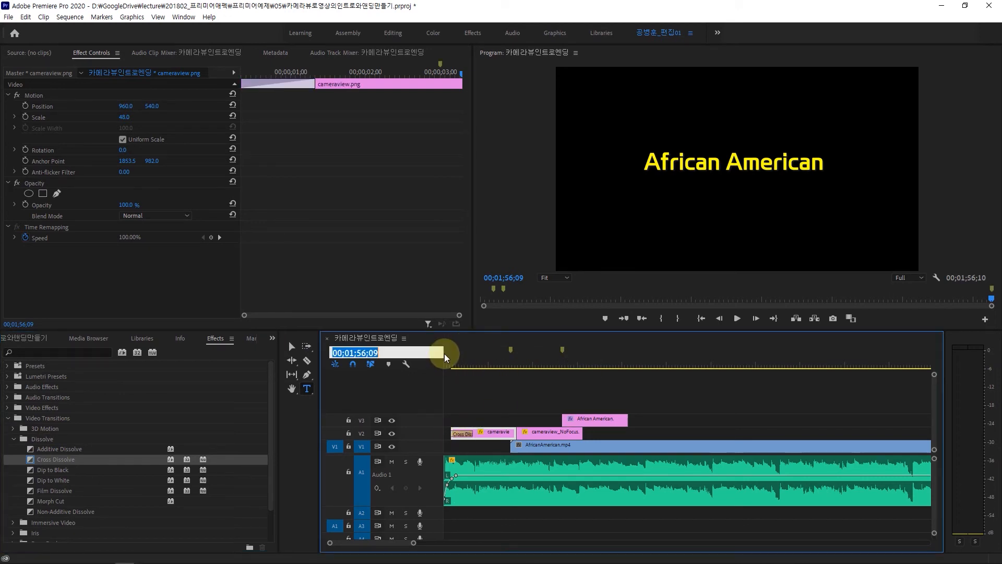
Review the opening fade-in up to 00;00;03;17 and add a Cross Dissolve between the two opening overlay clips.
click(449, 356)
drag(449, 357, 523, 384)
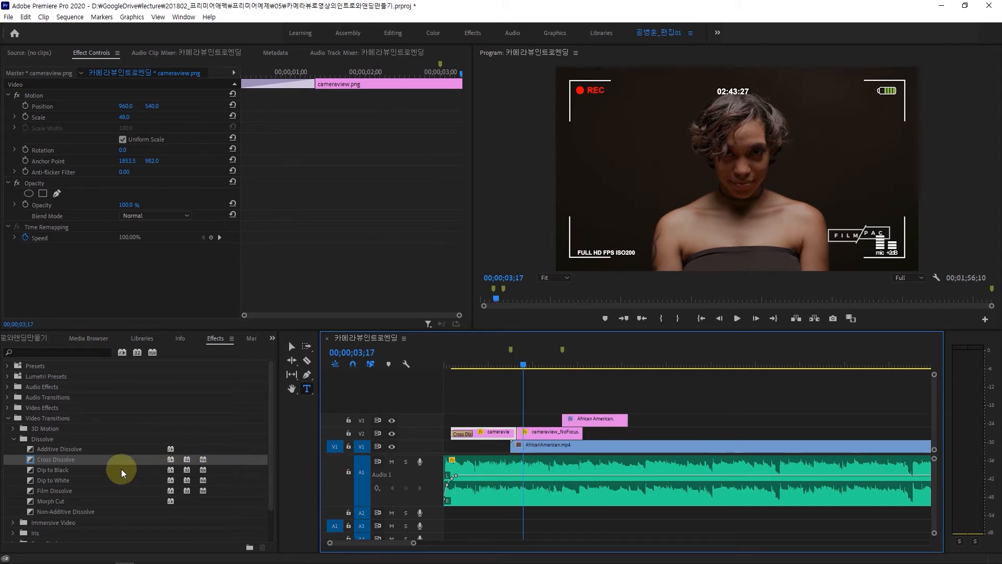
drag(33, 458, 521, 436)
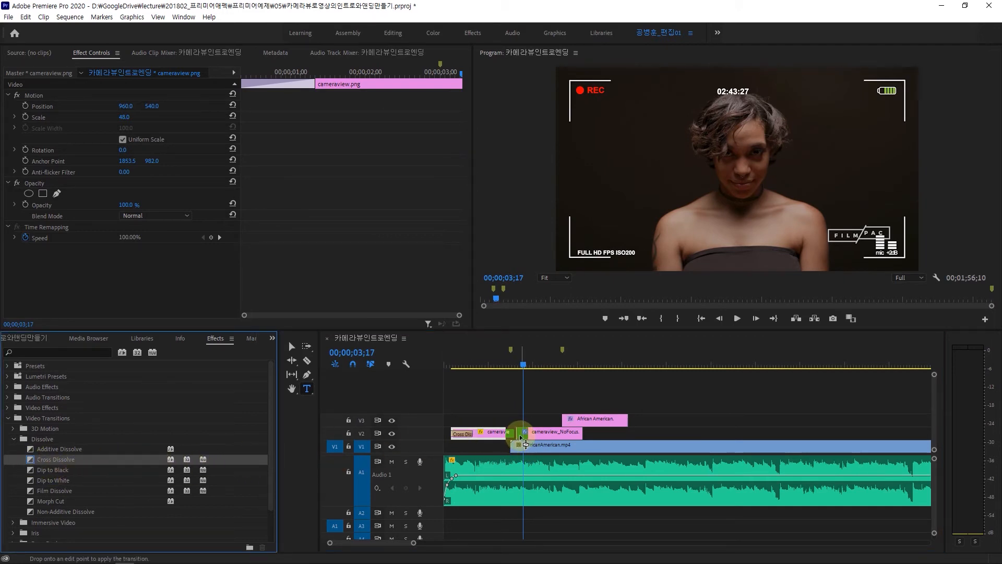
Add a Cross Dissolve to the end of the opening cameraview_NoFocus.png clip and scrub over it to check the fade.
drag(522, 365, 570, 376)
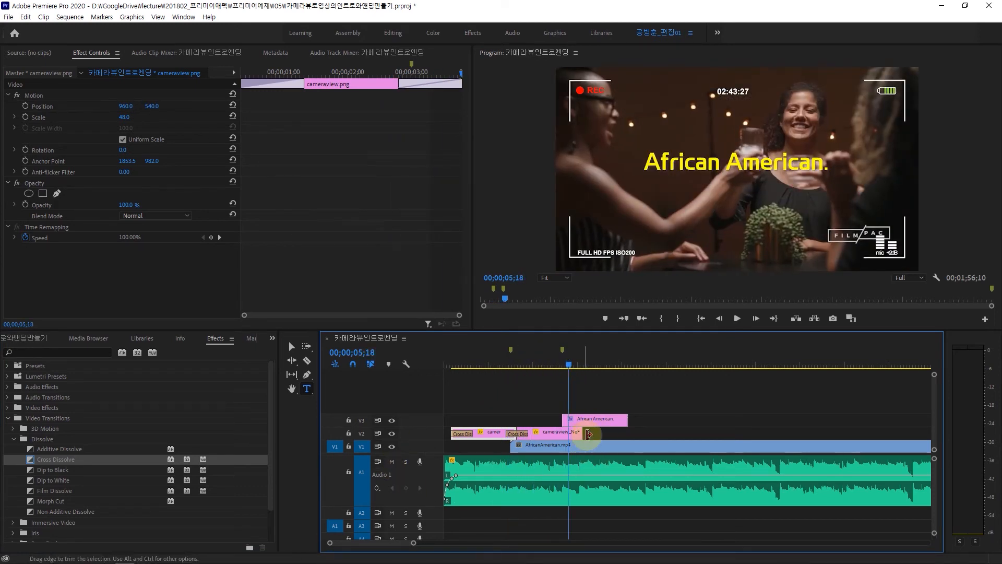
click(38, 462)
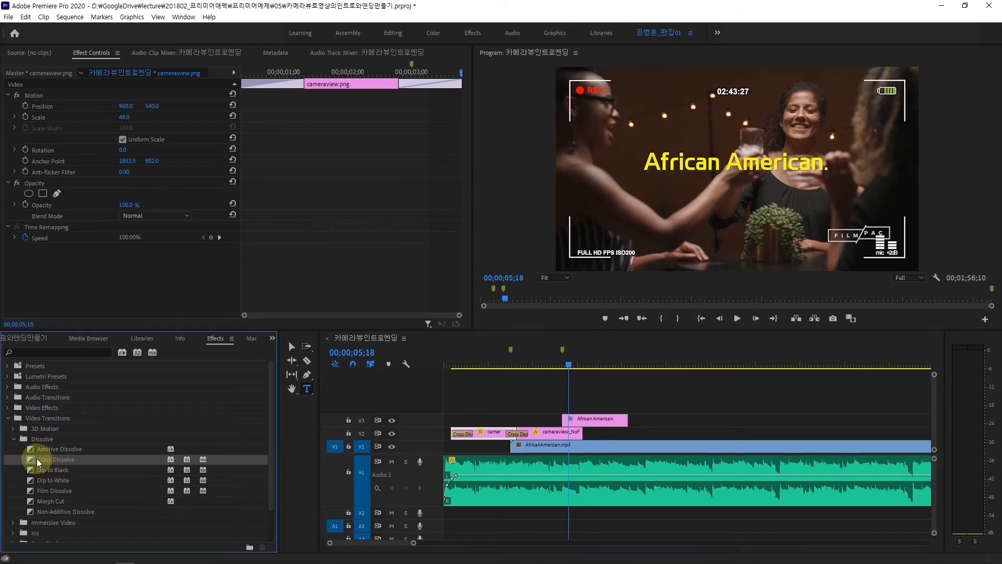
drag(38, 462, 583, 433)
mouse_move(569, 366)
mouse_down()
mouse_move(582, 369)
mouse_move(570, 376)
mouse_move(593, 376)
mouse_move(576, 371)
mouse_up()
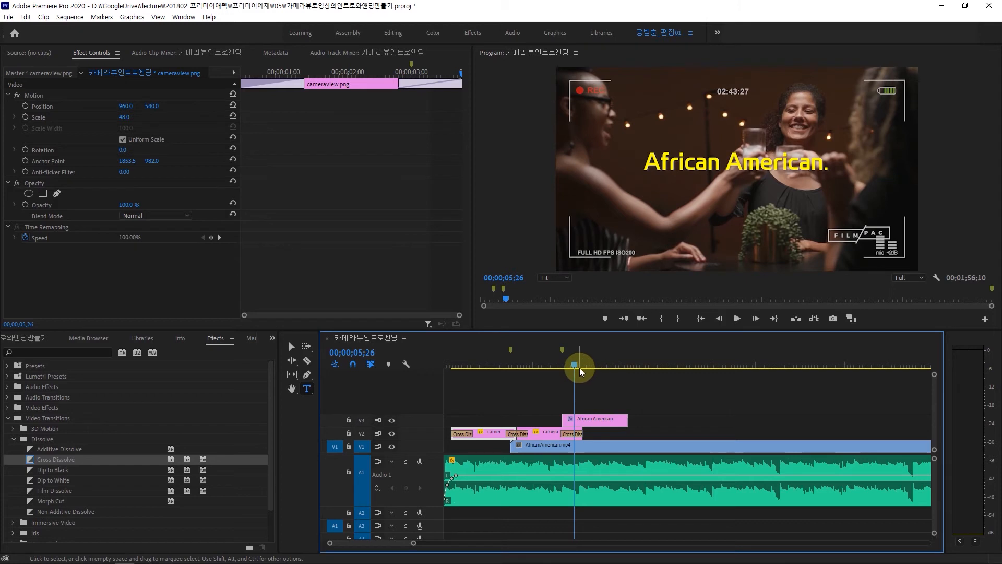
drag(572, 364, 566, 364)
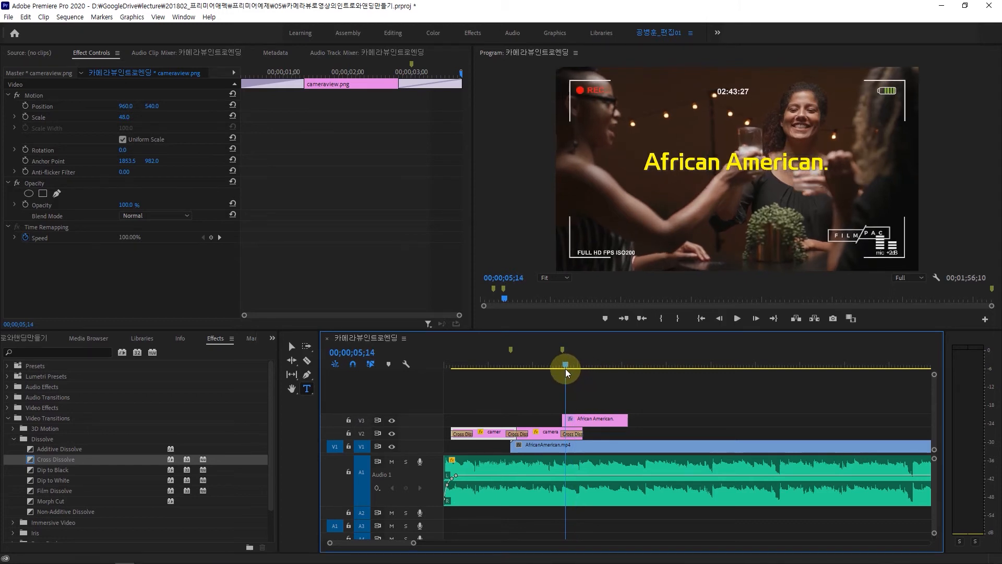
Set the opening title clip's duration on V3 to 4 seconds.
click(627, 422)
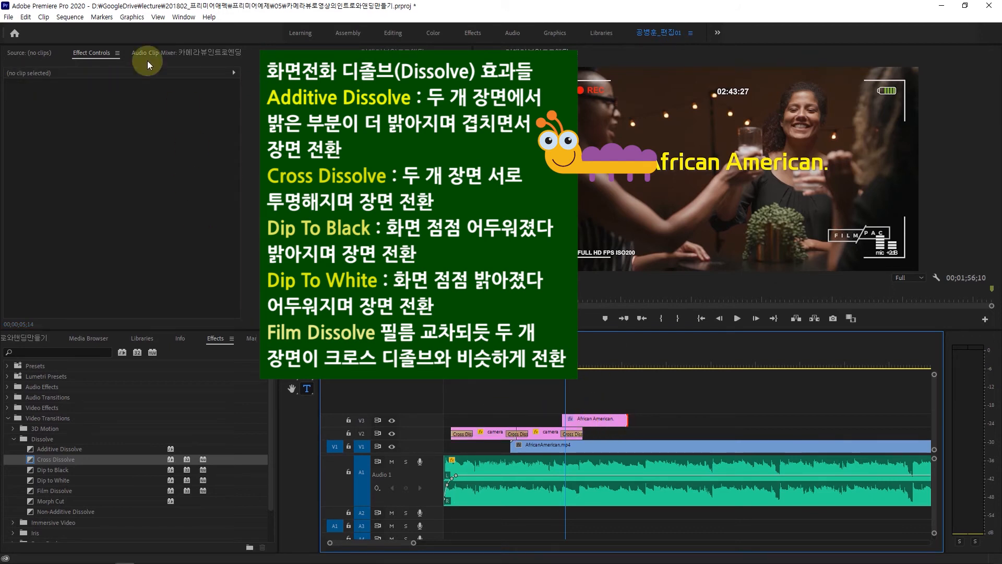
click(589, 421)
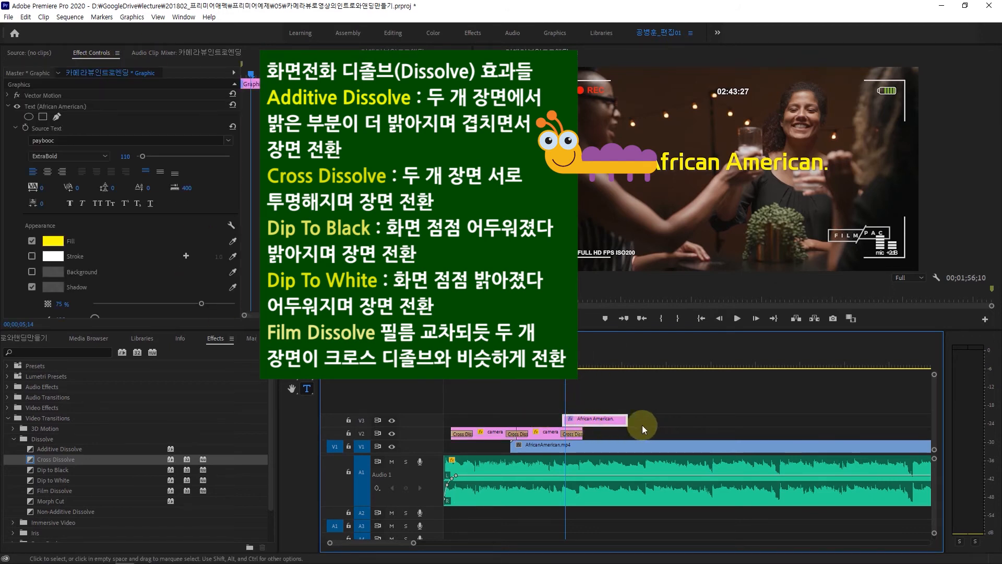
click(583, 367)
drag(584, 368, 564, 368)
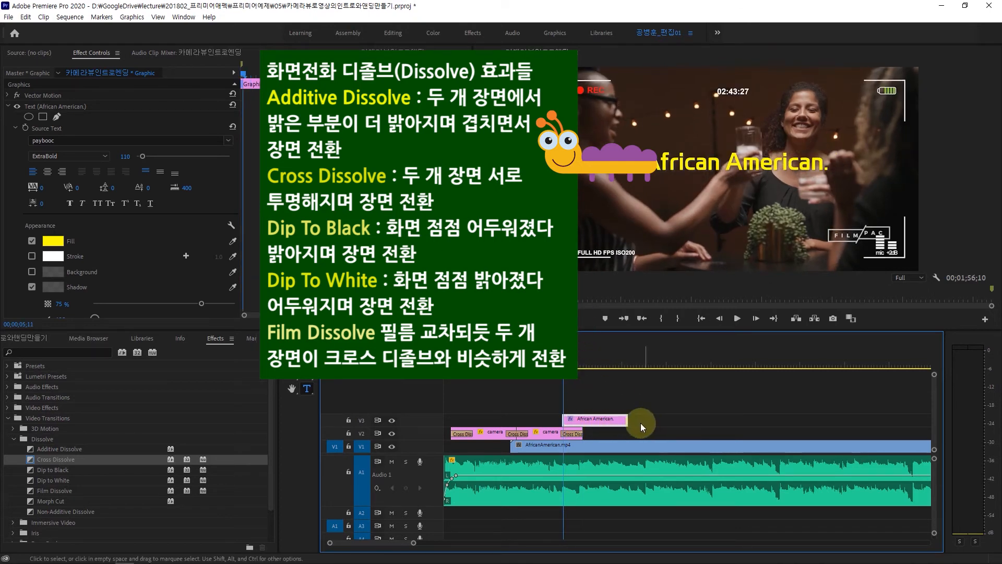
right_click(593, 418)
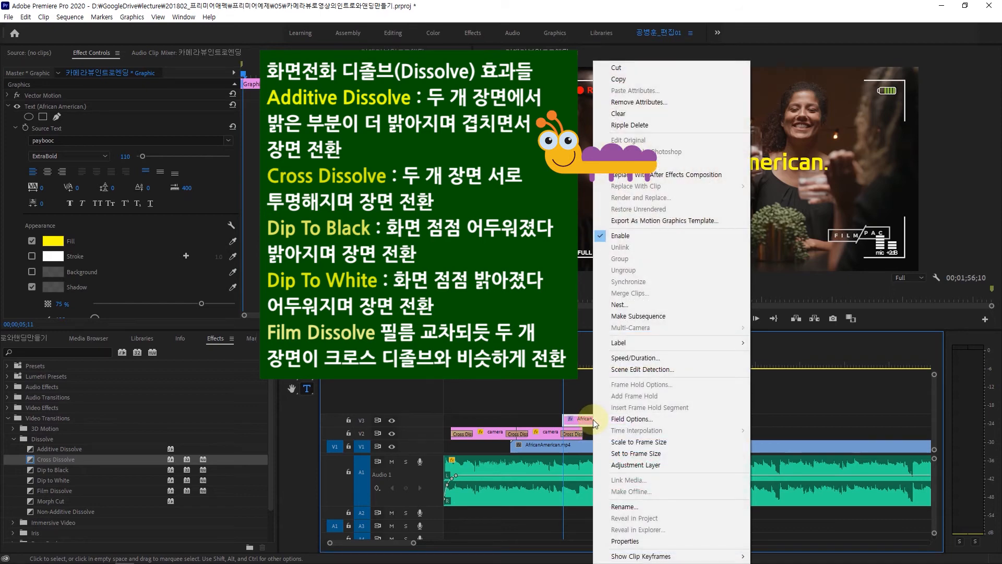
click(642, 358)
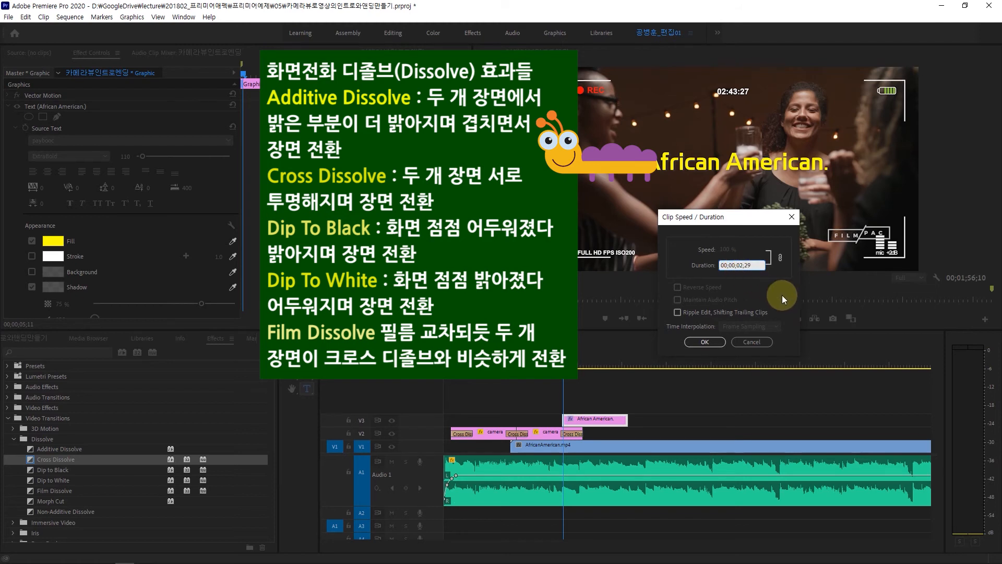
key(shift+Right)
text(4)
key(Return)
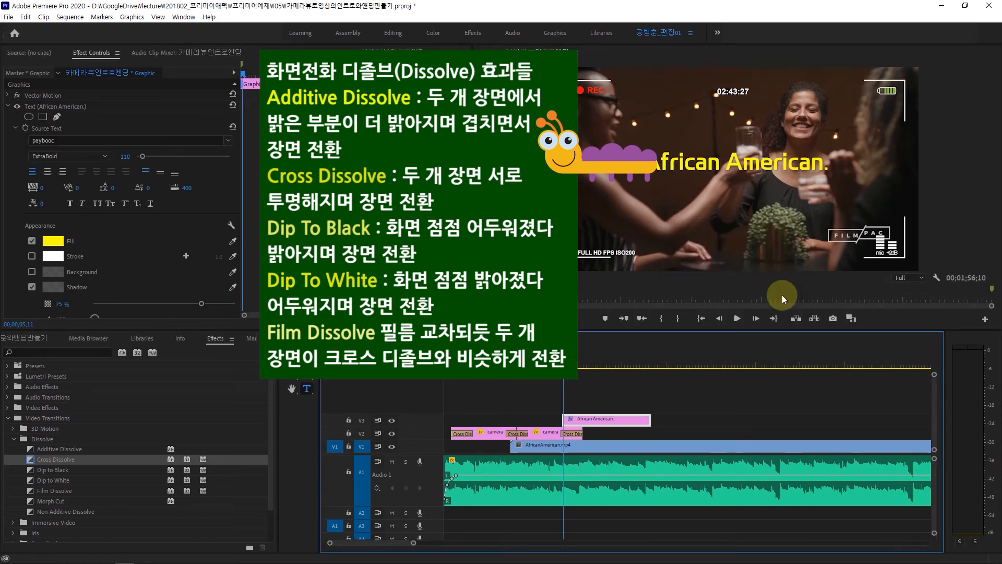
Play through the opening title and add Cross Dissolve transitions to both the start and end of its clip on V3.
key(space)
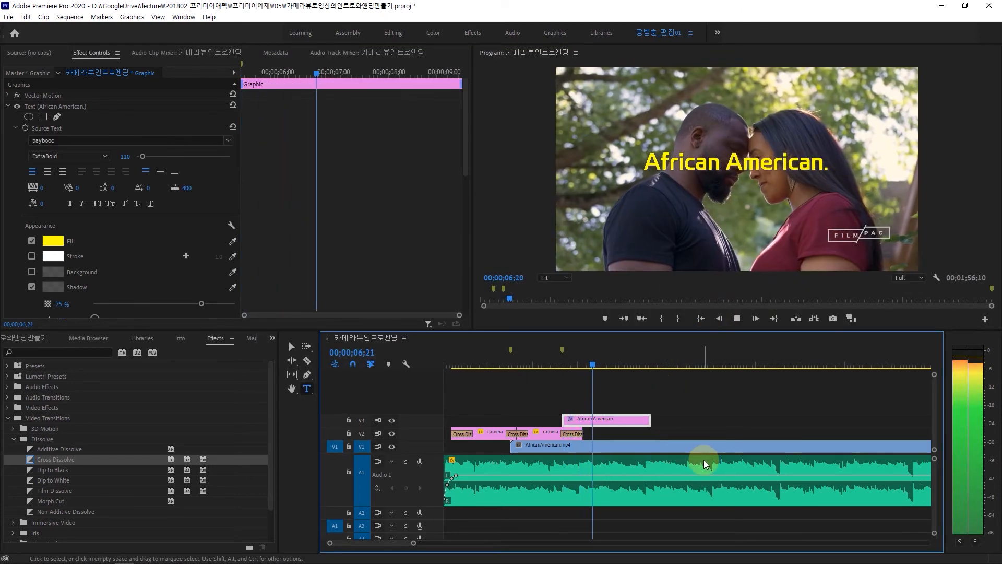
key(space)
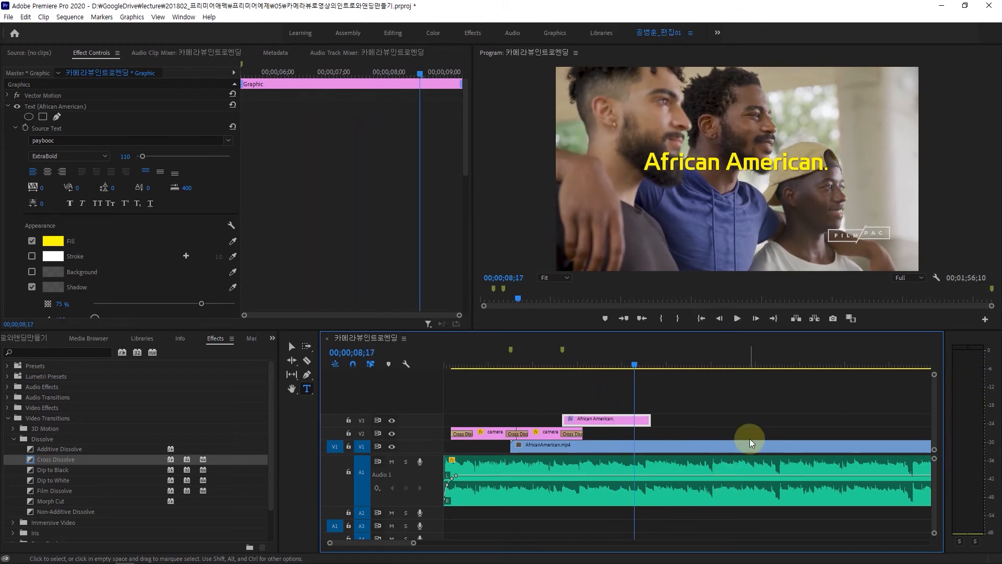
drag(635, 364, 548, 384)
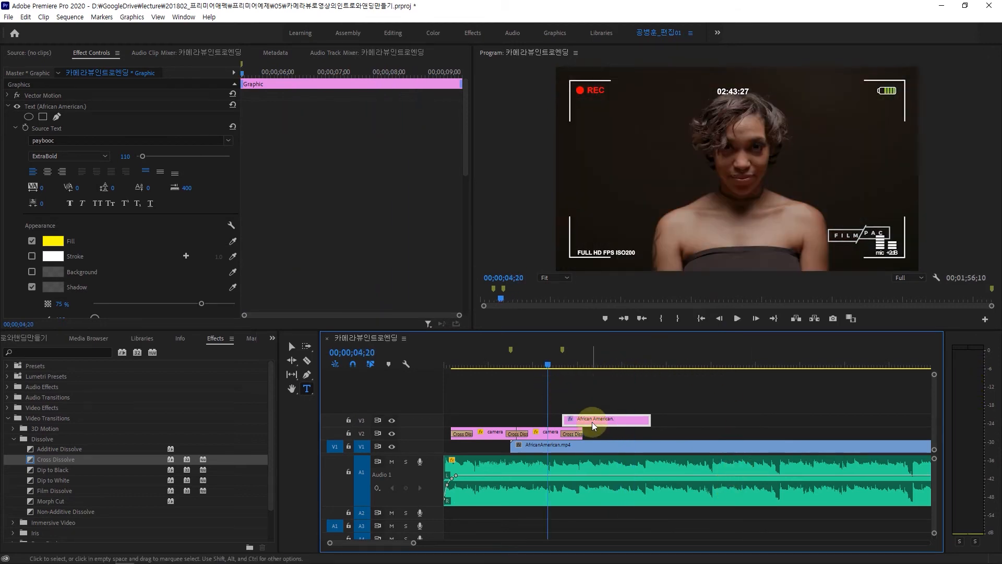
drag(39, 458, 569, 422)
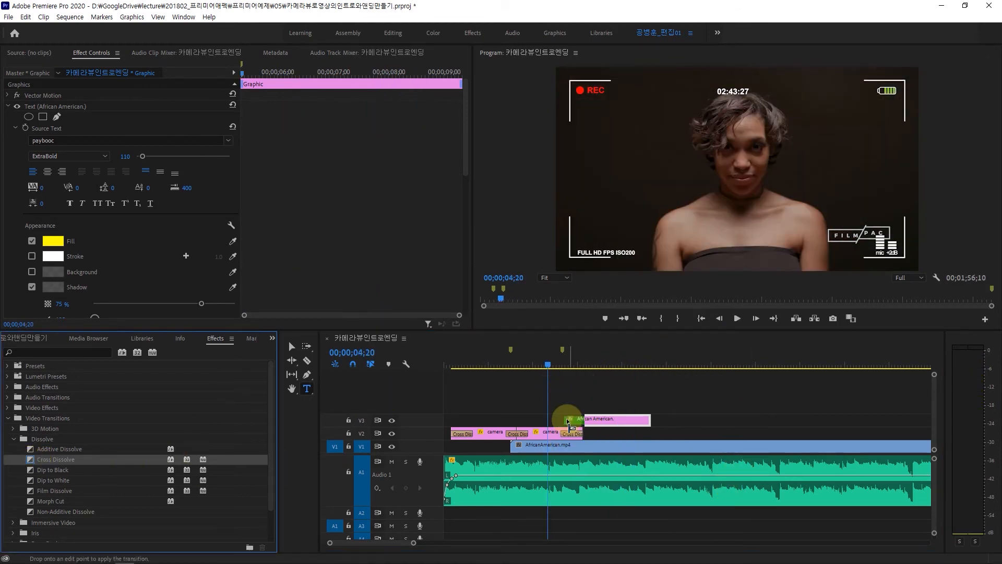
drag(543, 365, 638, 385)
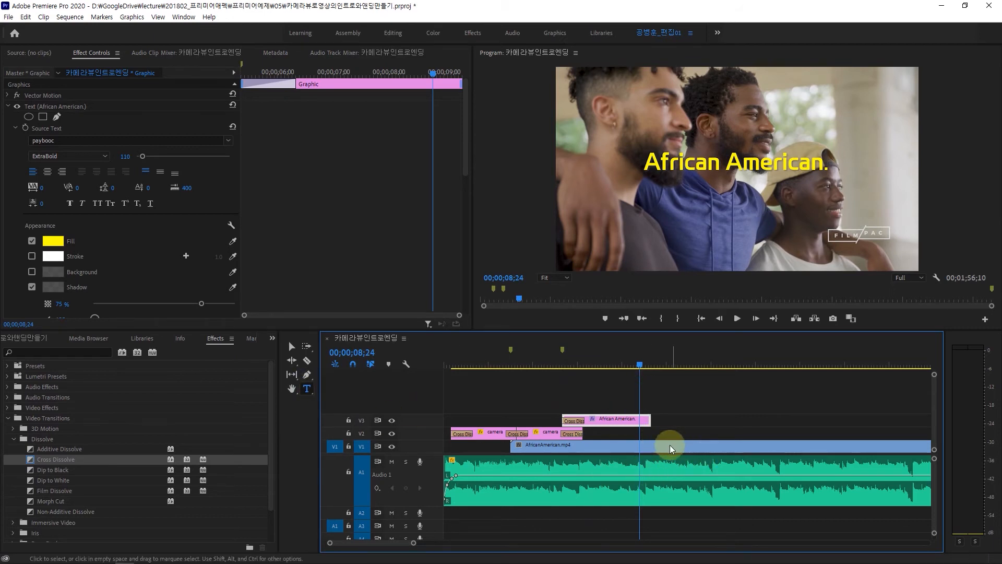
drag(54, 455, 647, 419)
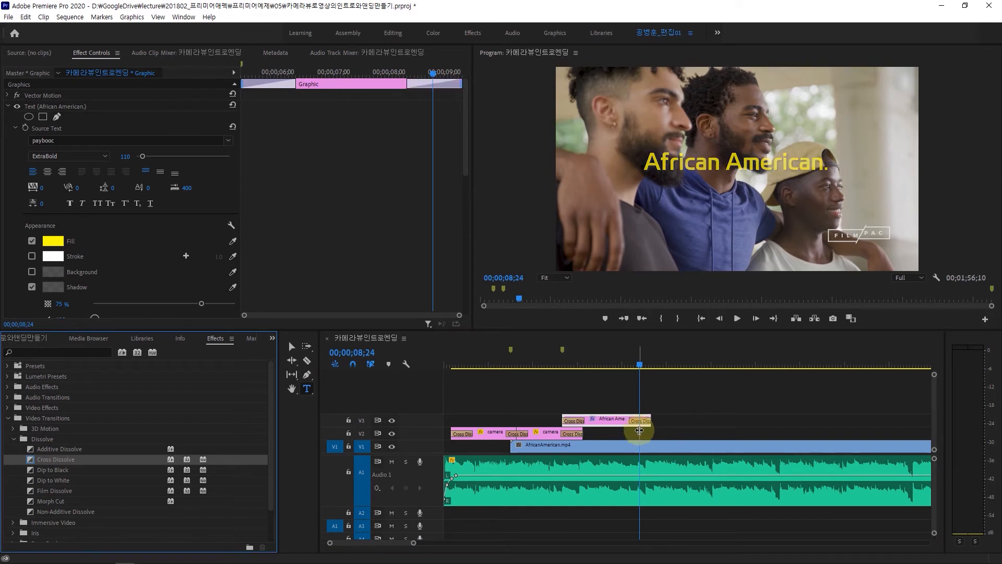
drag(646, 367, 588, 368)
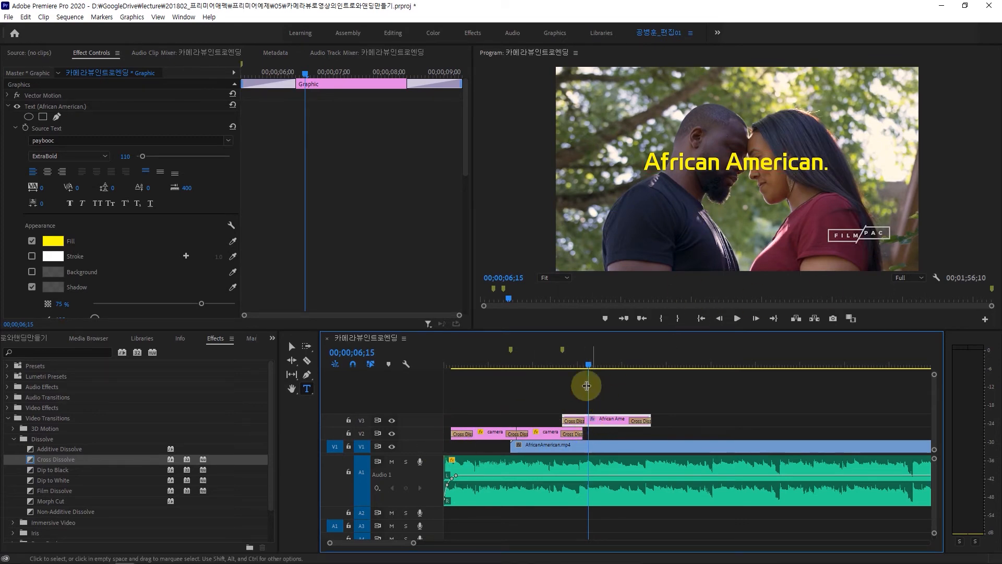
Start Scale animation on the opening title clip with a first keyframe at 00;00;05;10.
drag(589, 368, 563, 371)
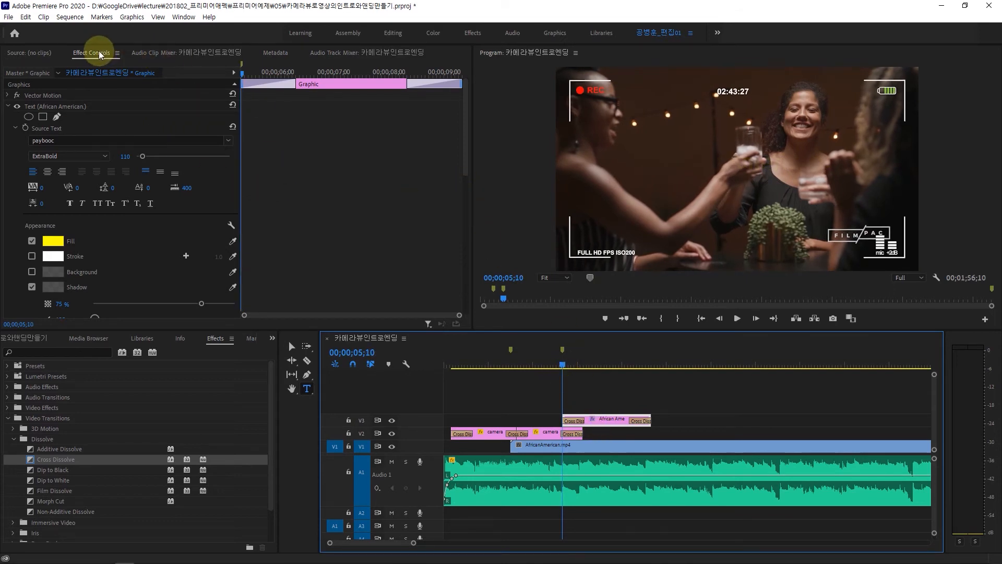
click(9, 106)
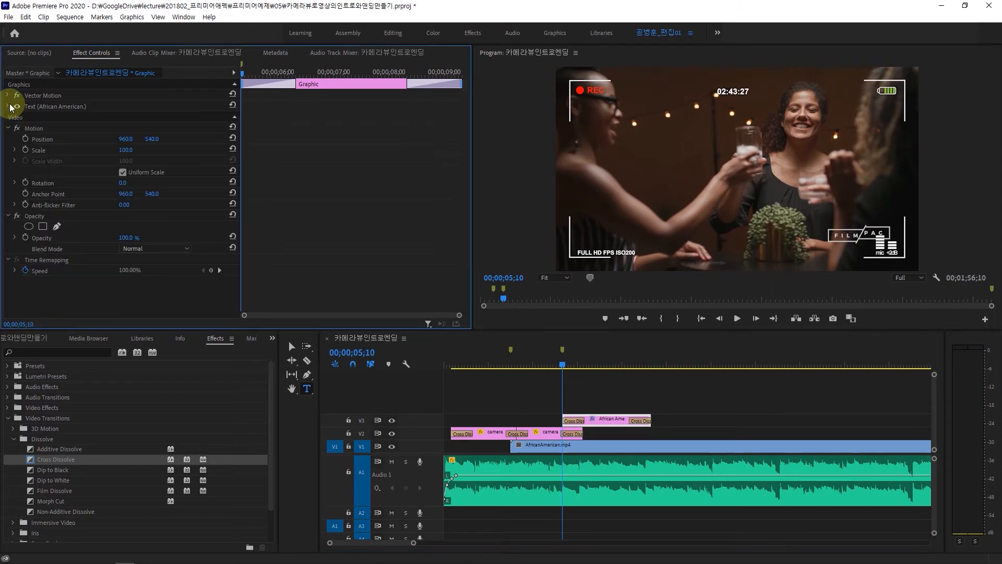
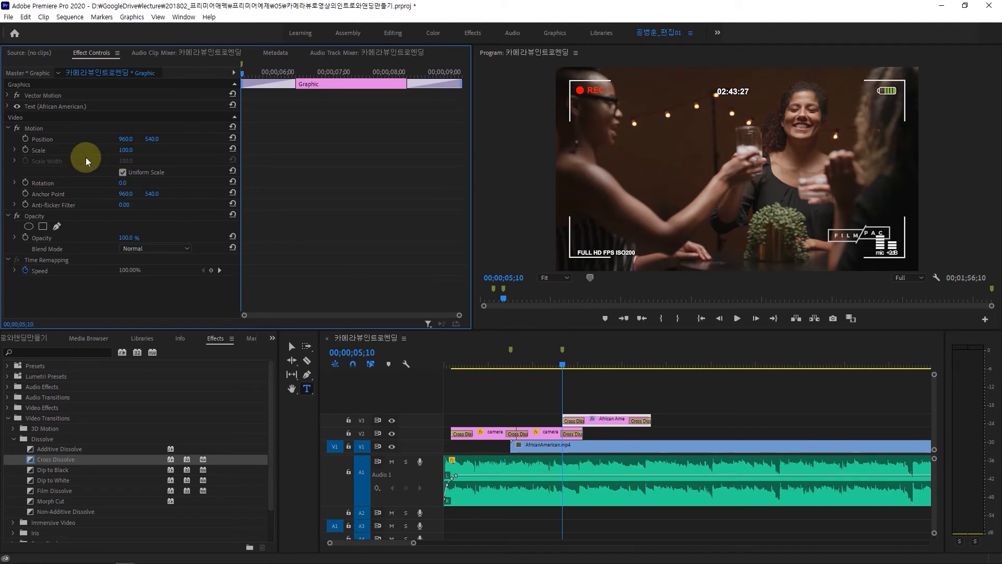
click(29, 149)
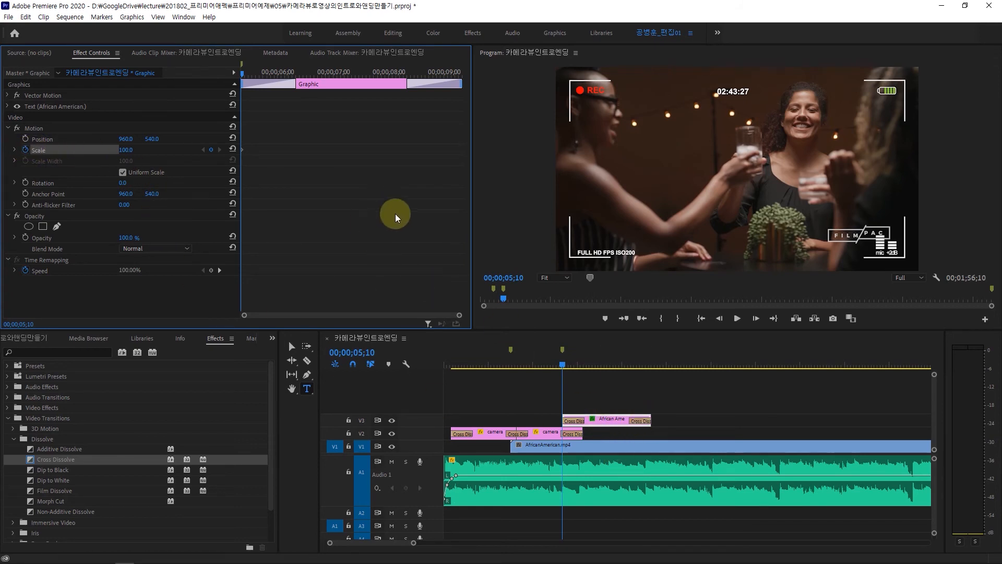
Add a Scale keyframe of 120 to the opening title at 00;00;06;10.
click(359, 355)
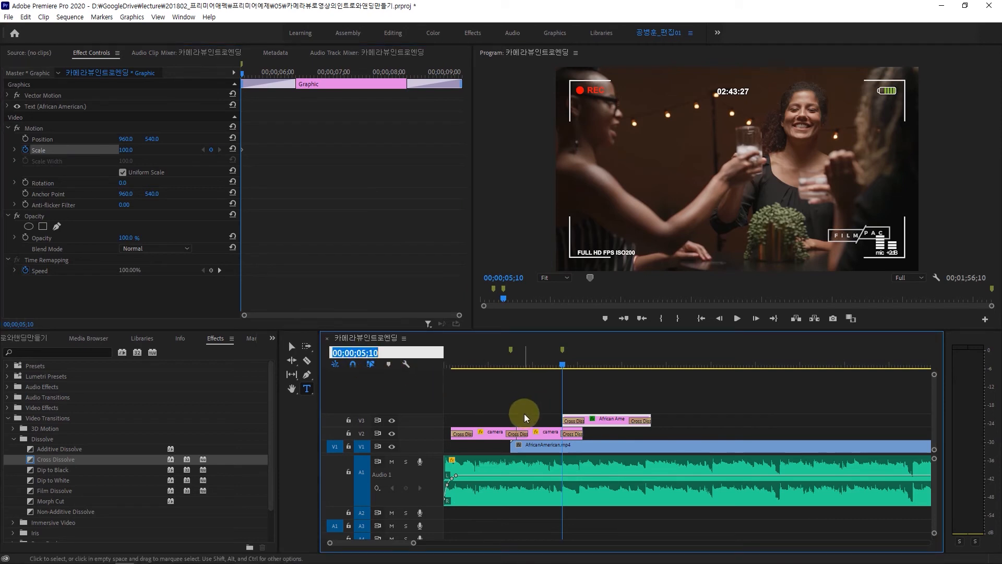
text(610)
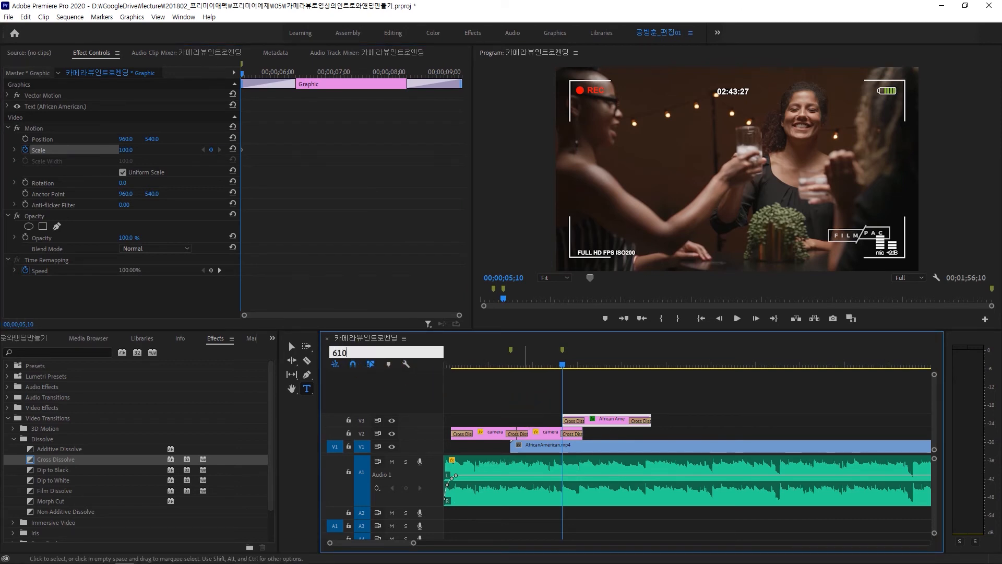
key(Return)
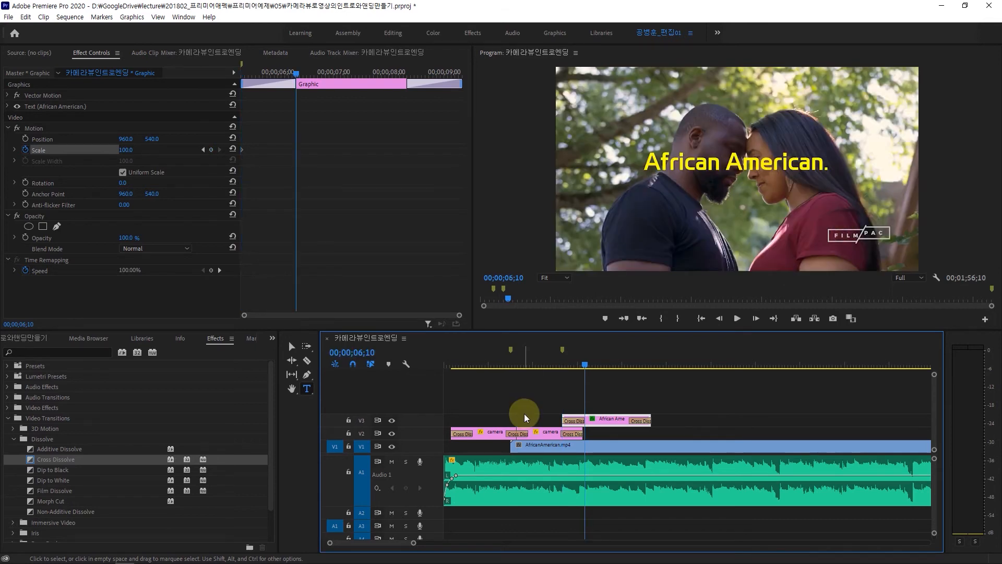
click(126, 149)
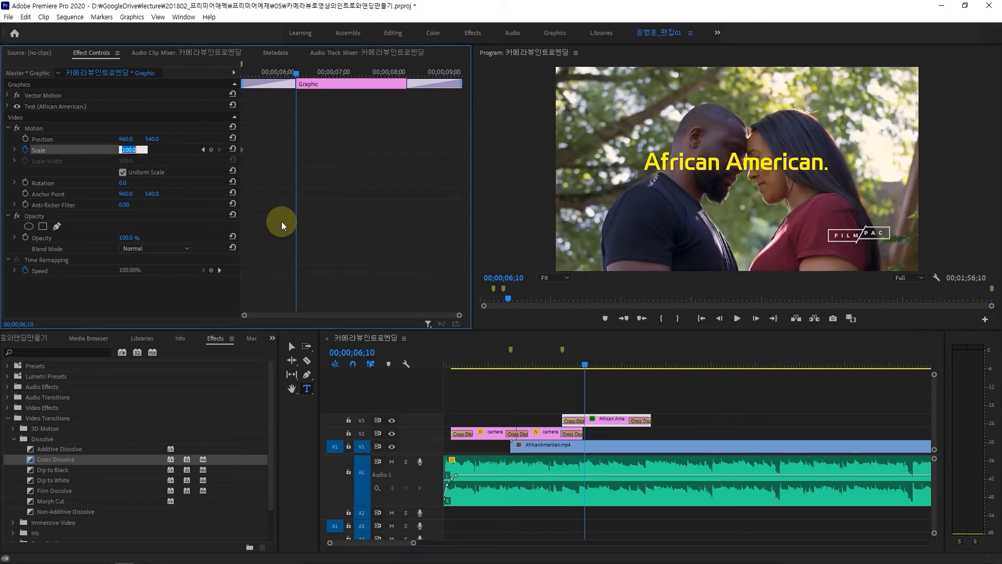
text(120)
click(311, 238)
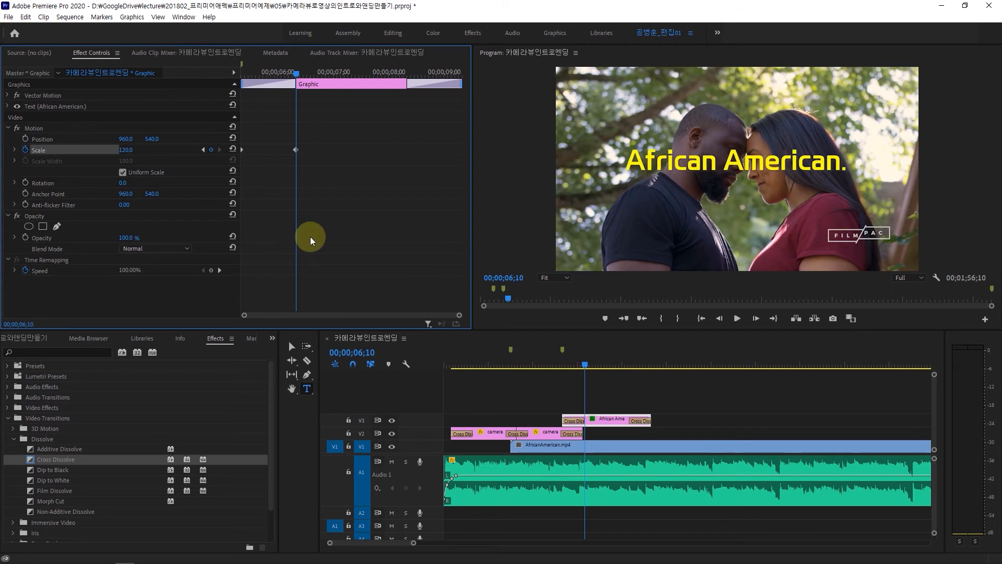
Add a Scale keyframe of 100 at the end of the opening title clip, at 00;00;09;10.
drag(586, 366, 584, 389)
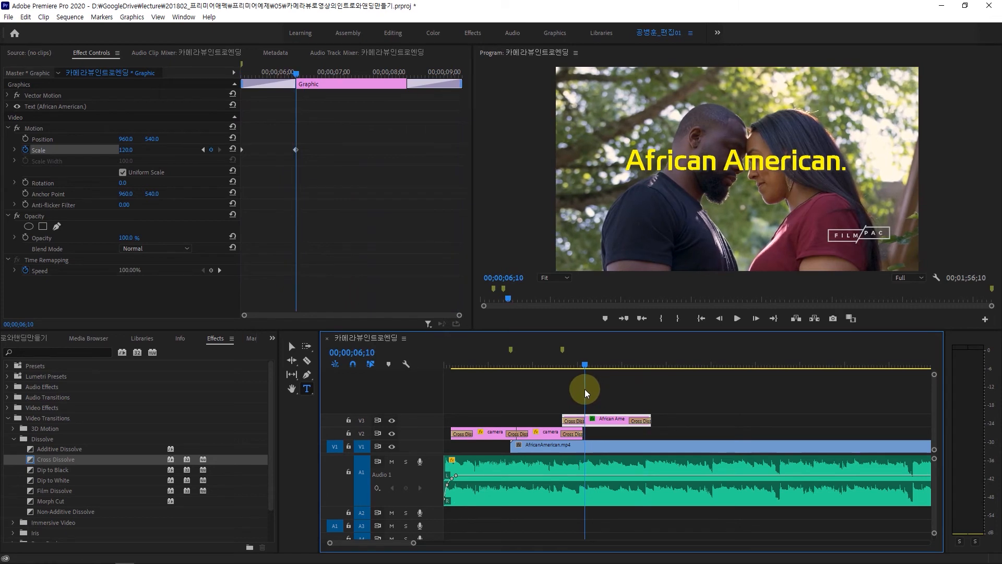
drag(585, 390, 652, 398)
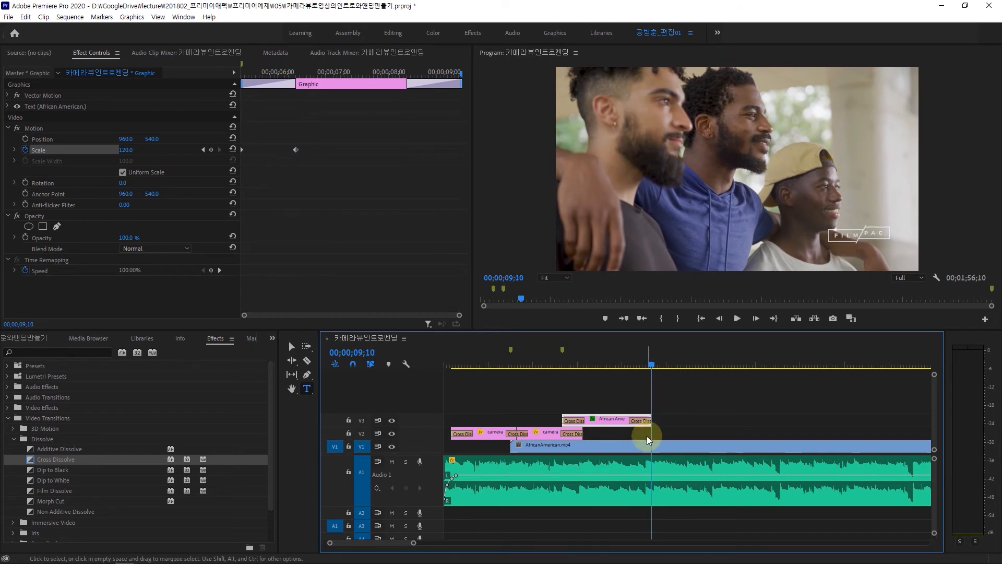
click(125, 149)
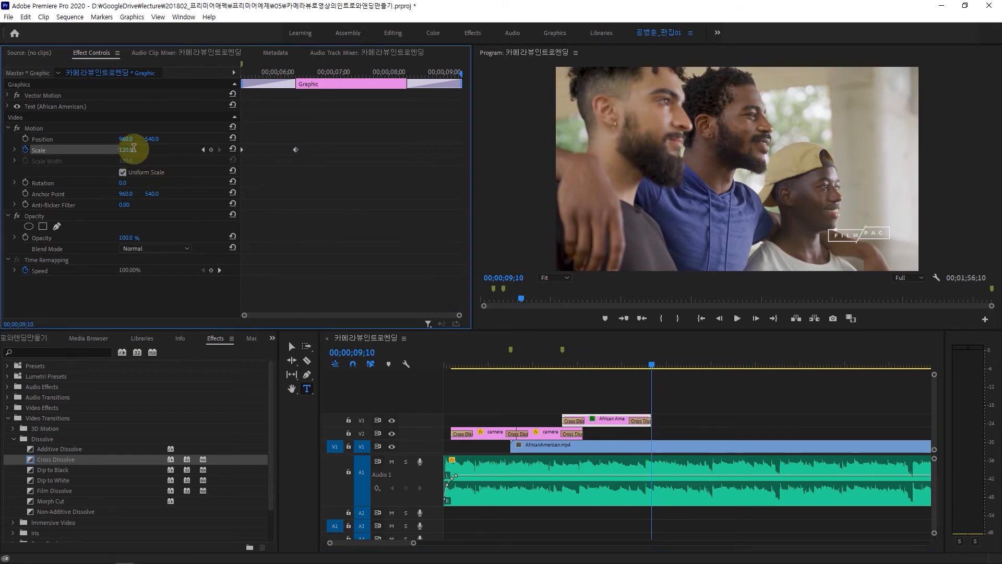
text(100)
click(300, 237)
click(365, 353)
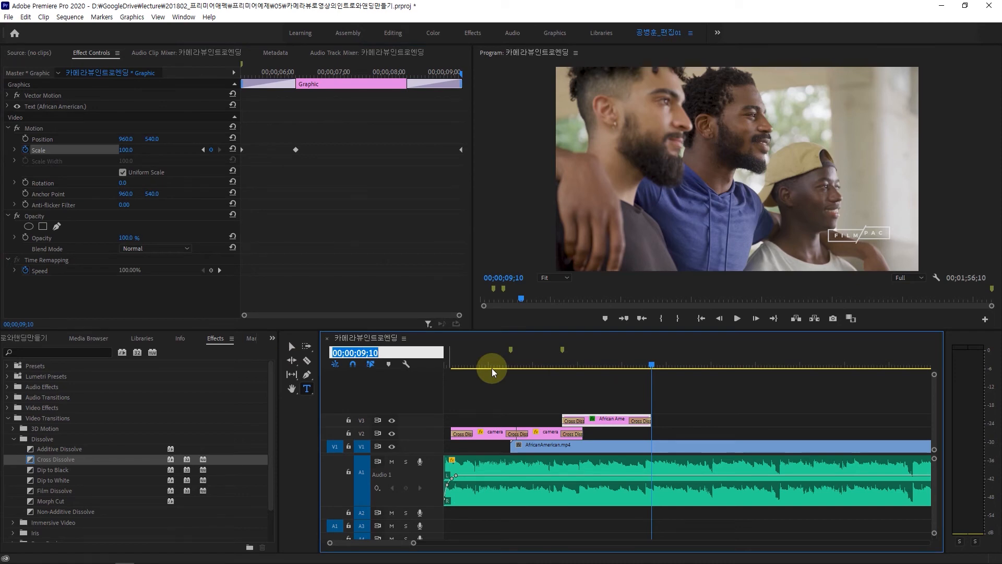
text(-20)
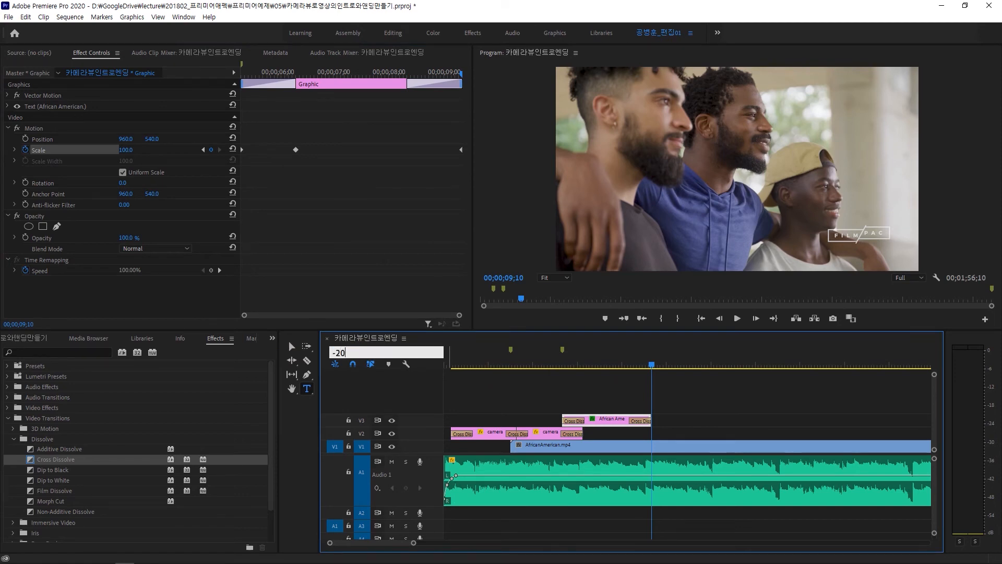
text(0)
click(492, 368)
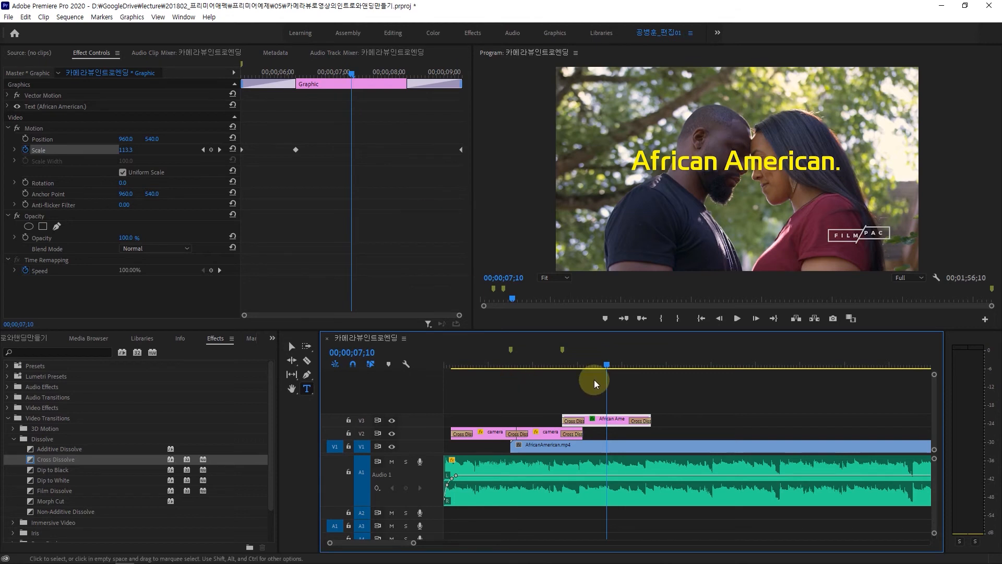
drag(606, 365, 651, 380)
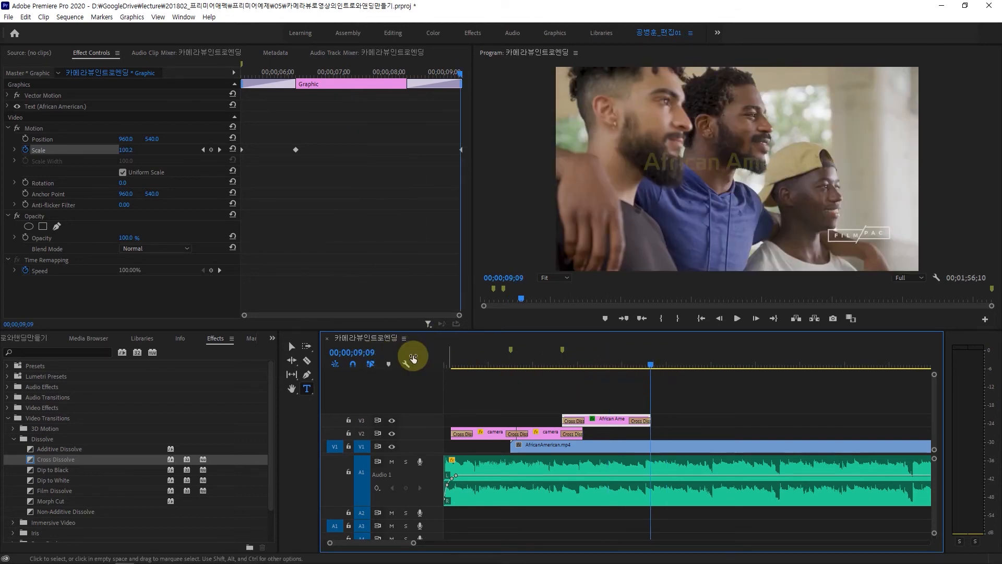
Add a Scale keyframe of 20 to the opening title at 00;00;08;09.
click(355, 354)
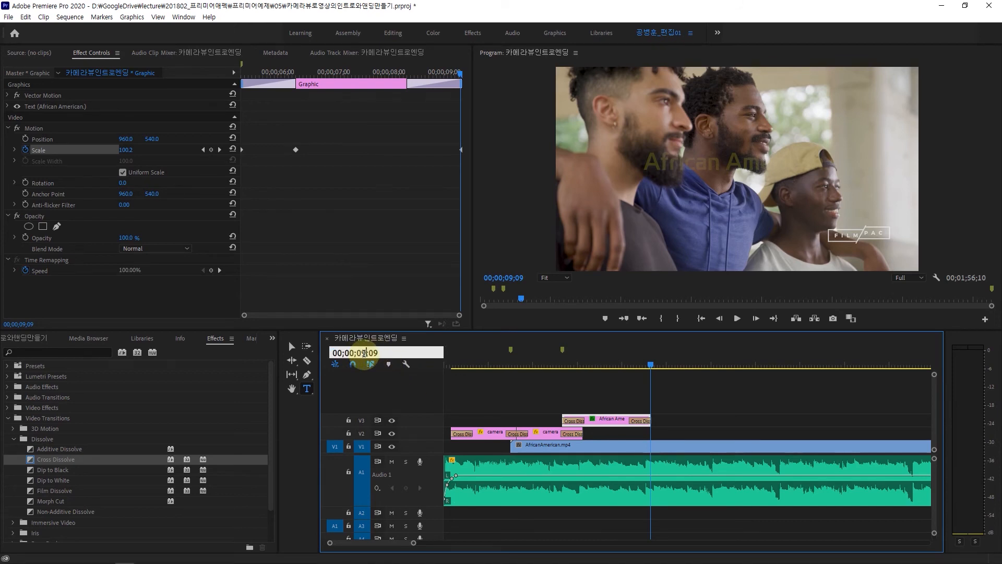
text(8)
click(388, 371)
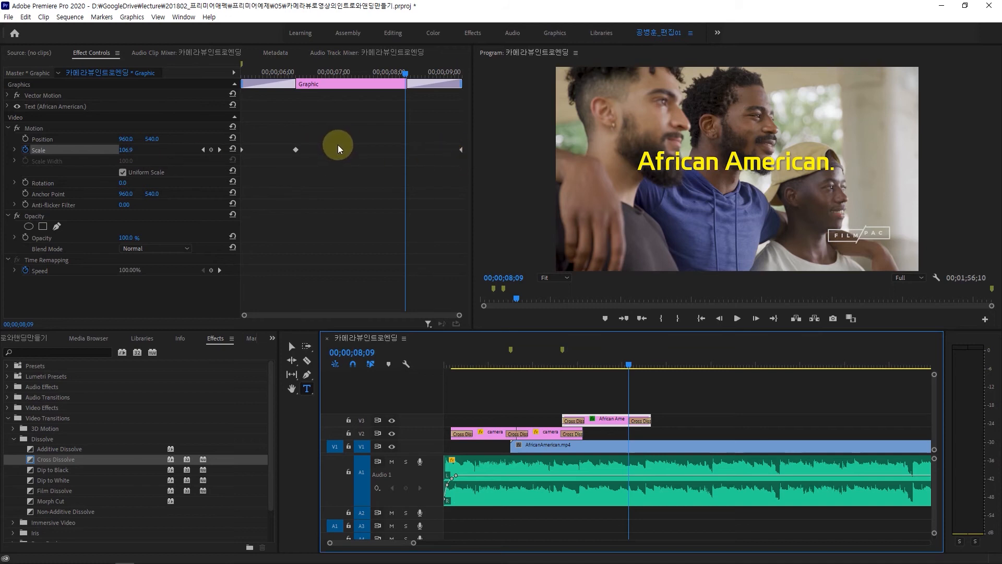
click(125, 151)
click(125, 151)
text(20)
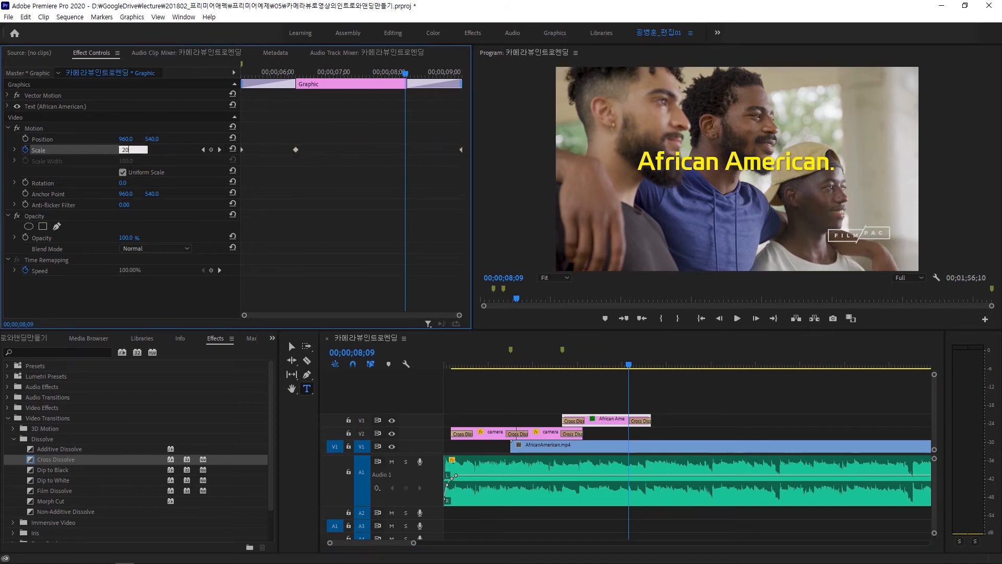
key(Return)
Set the opening title's Scale keyframe at 00;00;08;09 to 120 and scrub to the end of the clip.
key(Left)
key(Left)
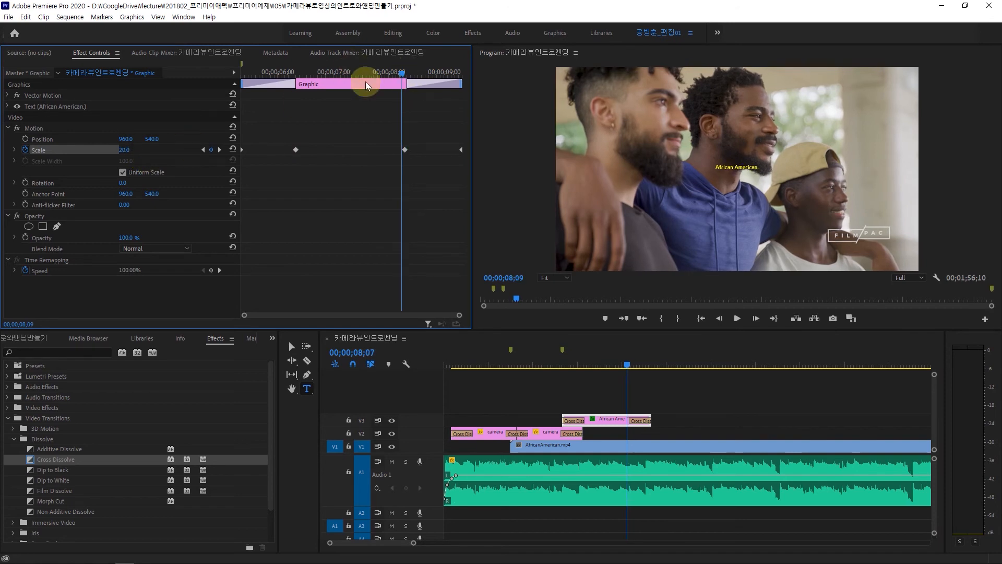
key(Up)
drag(243, 77, 406, 99)
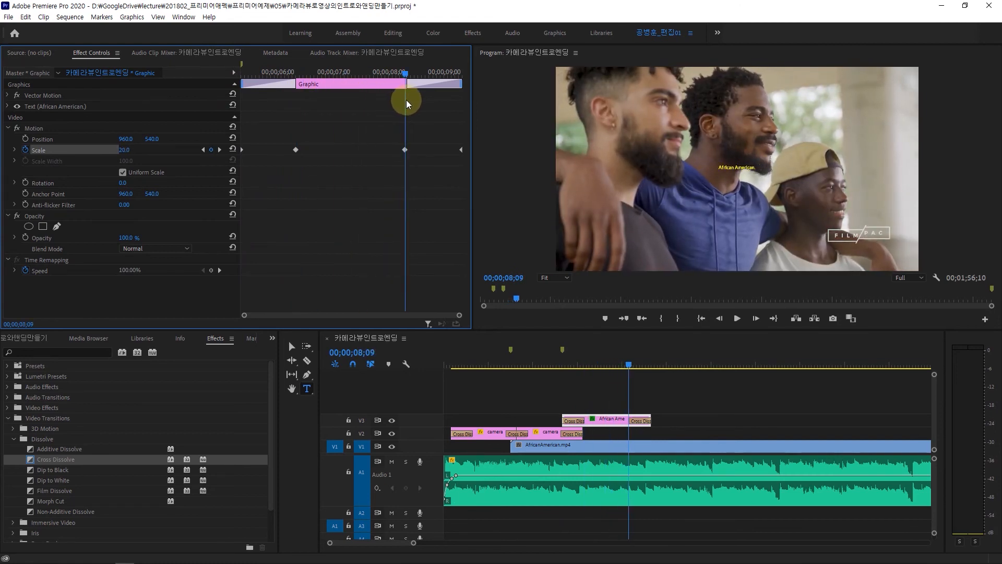
click(125, 150)
text(120)
key(Return)
drag(403, 71, 574, 166)
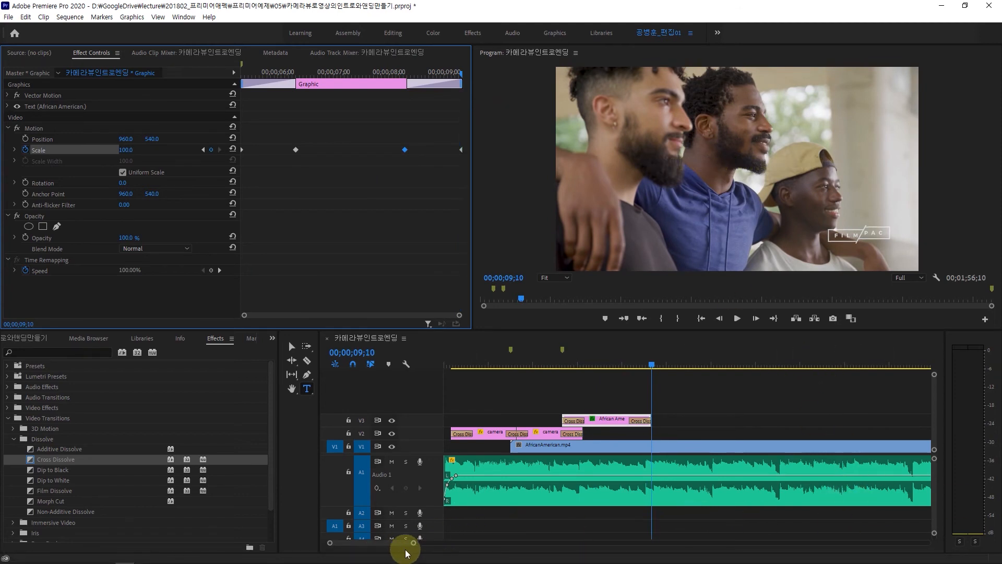
Go to the ending title clip on V3 at 00;01;53;11 and change its text to "The End".
drag(413, 545, 711, 550)
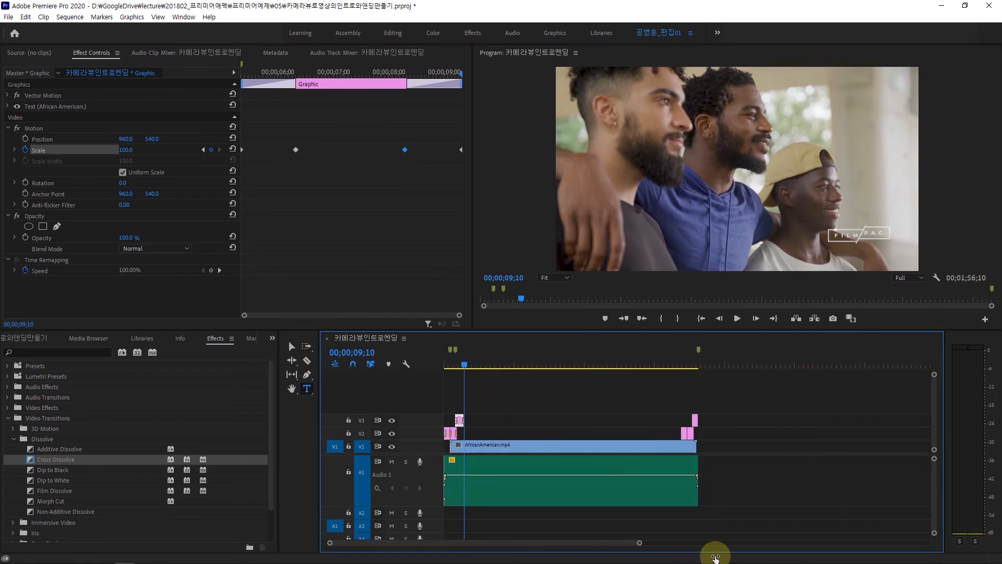
click(700, 355)
drag(635, 544, 530, 550)
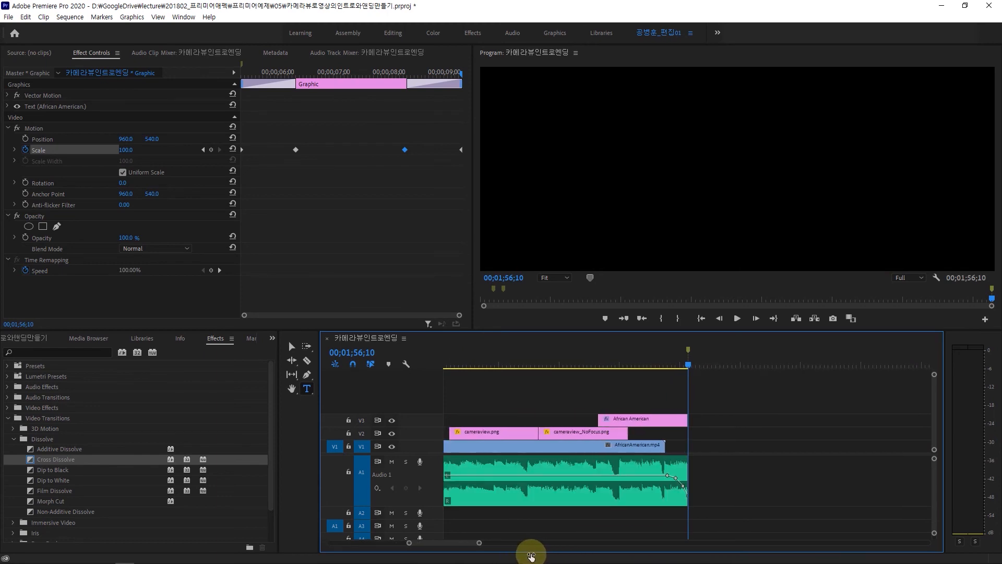
drag(689, 370, 599, 398)
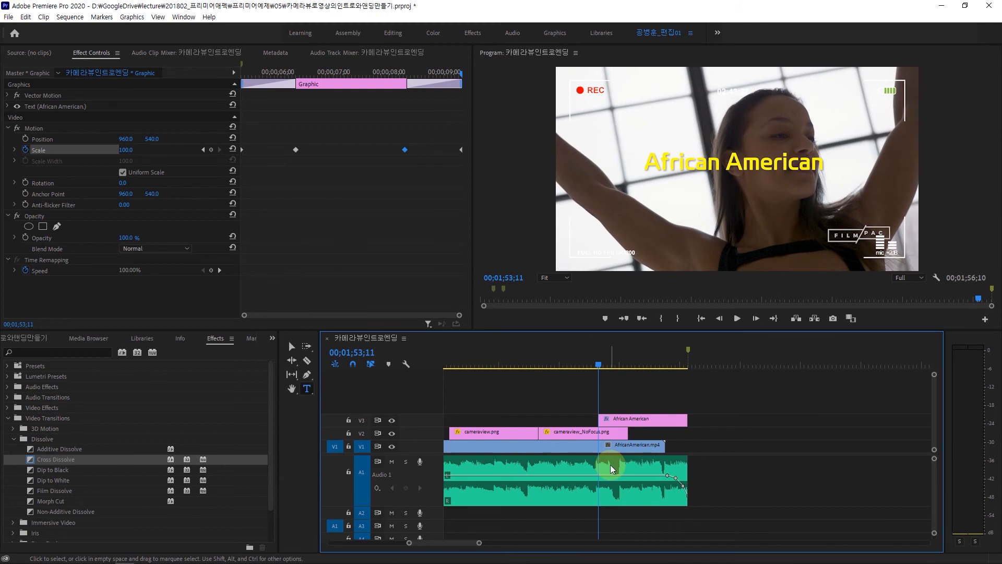
click(632, 419)
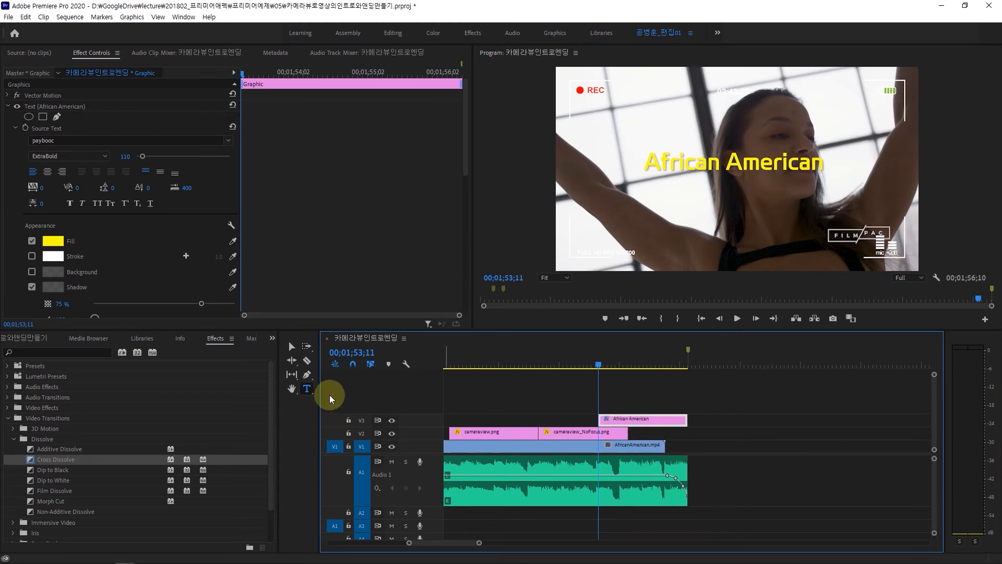
drag(645, 161, 851, 158)
text(T)
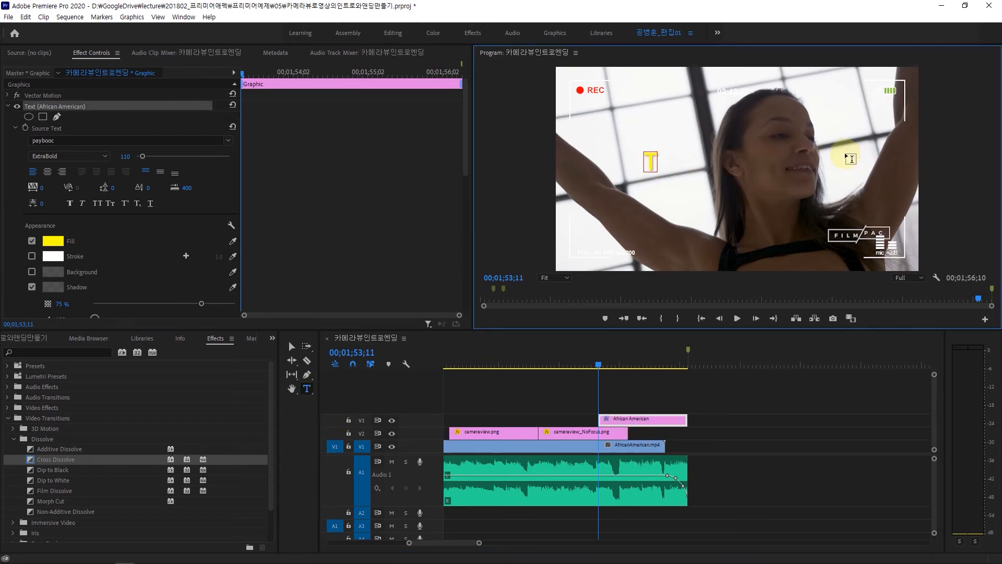
text(he End)
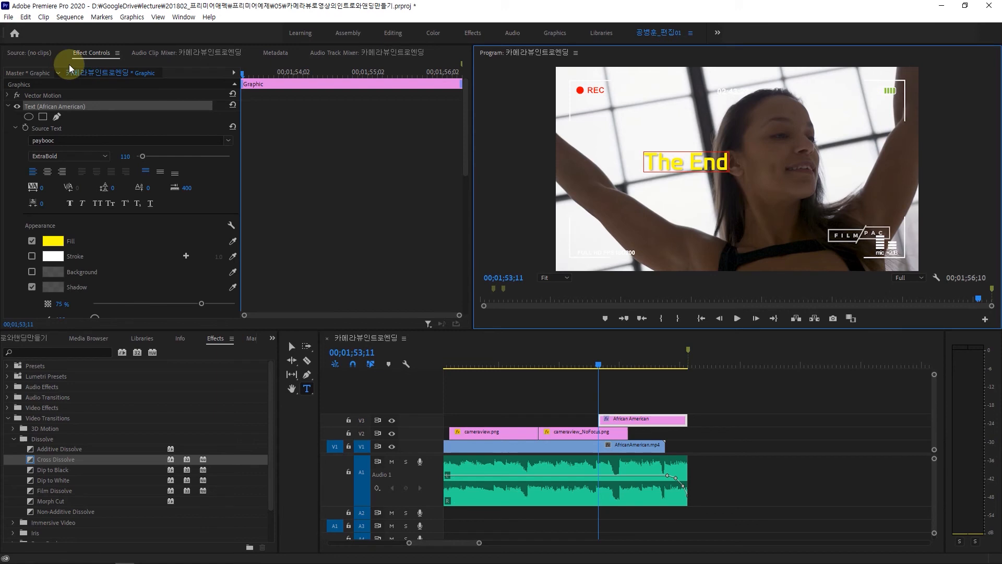
Move the "The End" title to the centre of the frame and set its fill colour to FFFFFF.
click(292, 346)
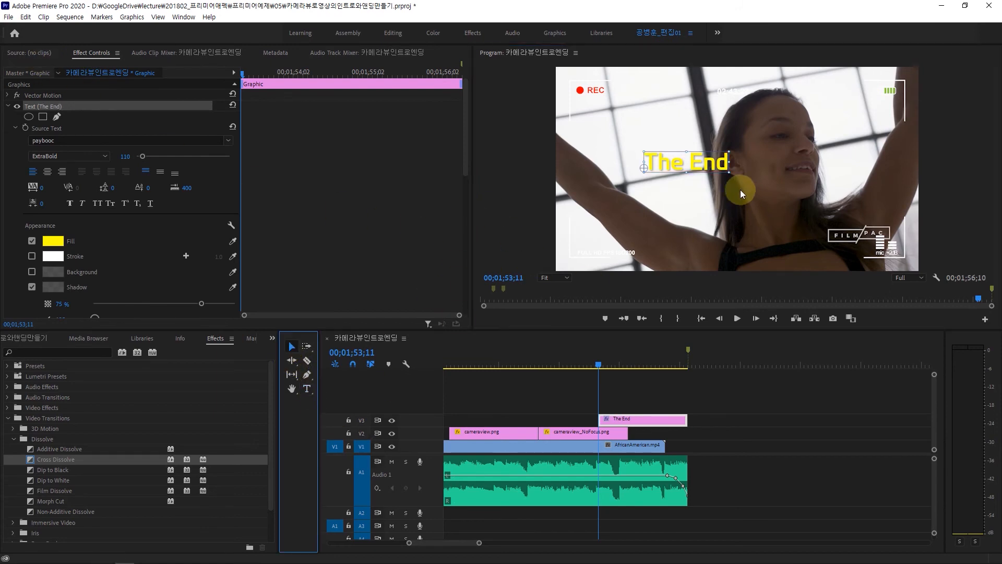
drag(708, 163, 758, 167)
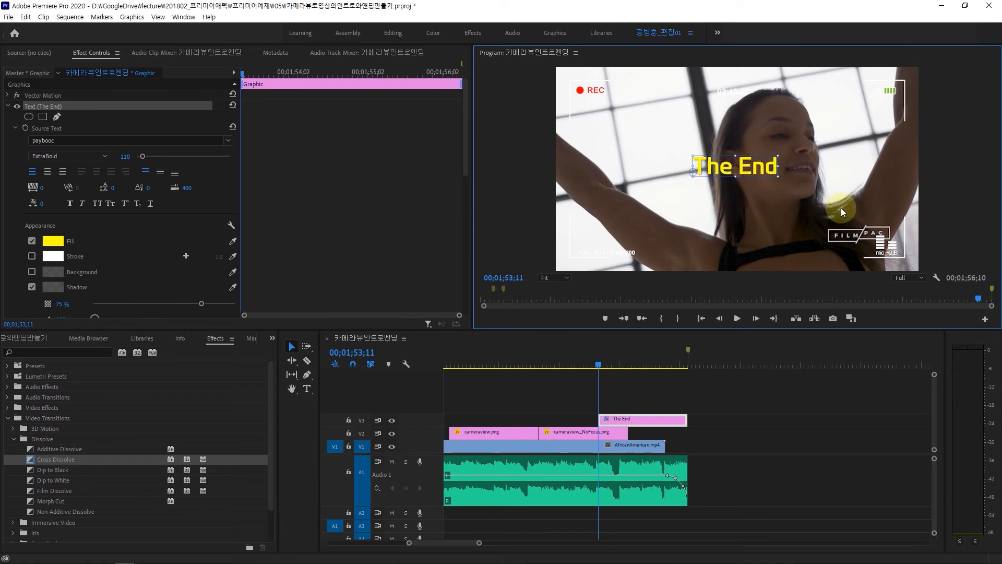
click(57, 243)
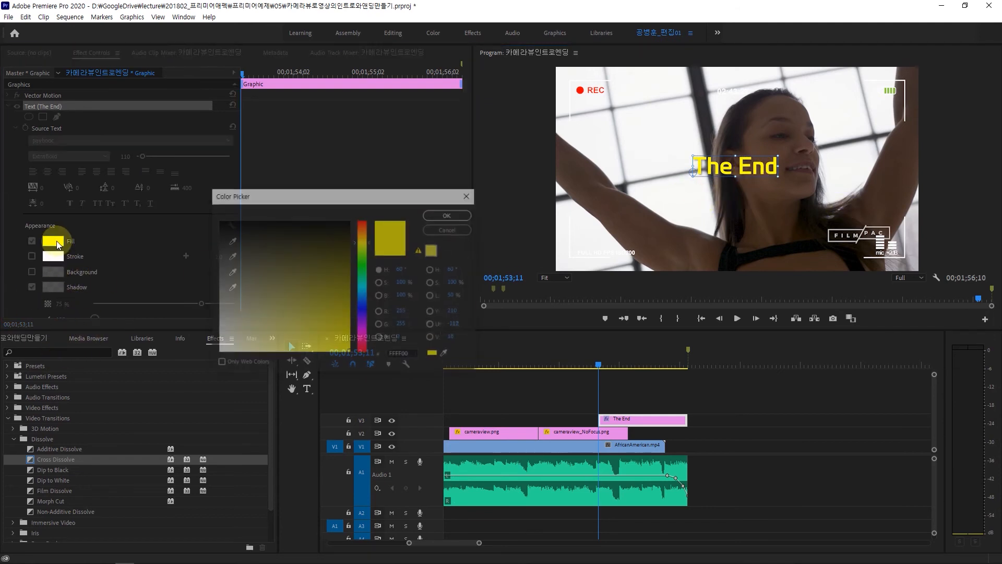
drag(417, 354, 354, 356)
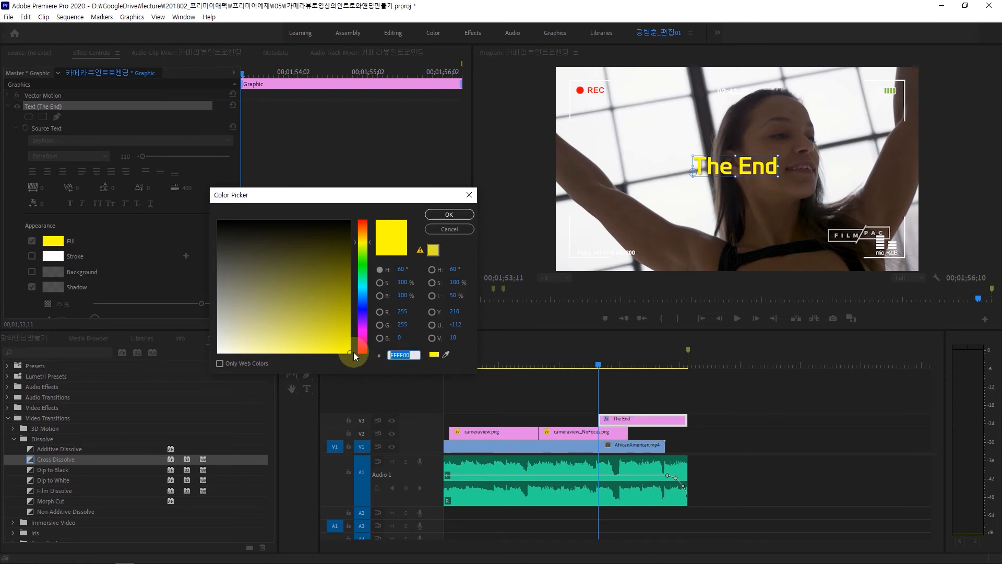
text(FFFFFF)
key(Return)
click(384, 347)
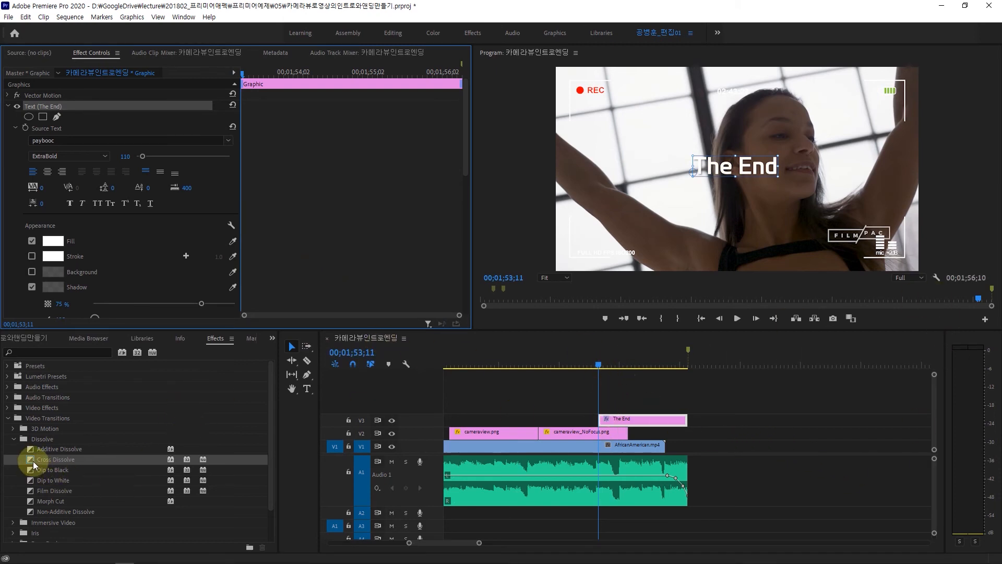
Apply a Cross Dissolve to both the start and the end of the "The End" title clip on V3.
drag(33, 463, 599, 422)
drag(33, 460, 687, 423)
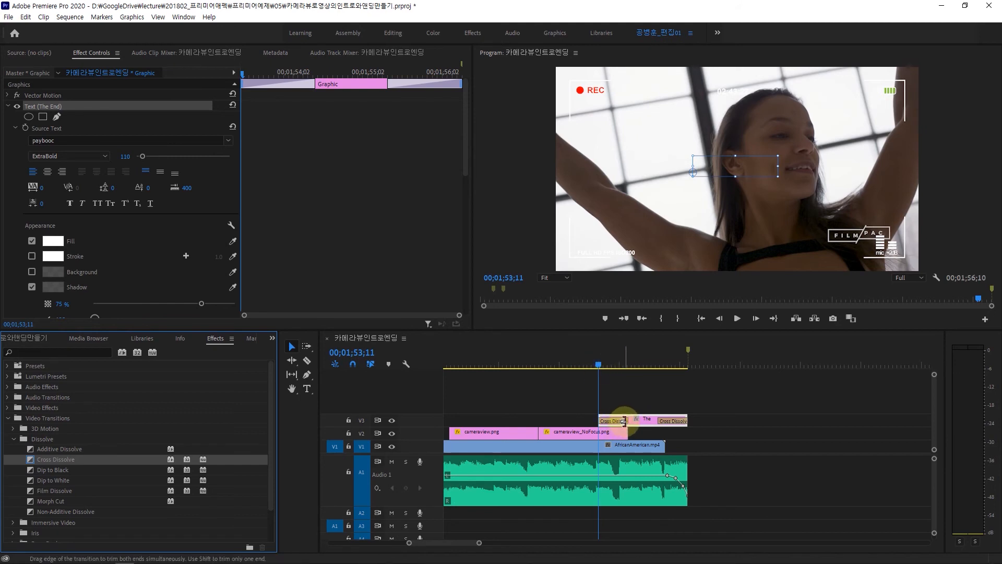
mouse_move(599, 364)
mouse_down()
mouse_move(612, 366)
mouse_move(601, 375)
mouse_up()
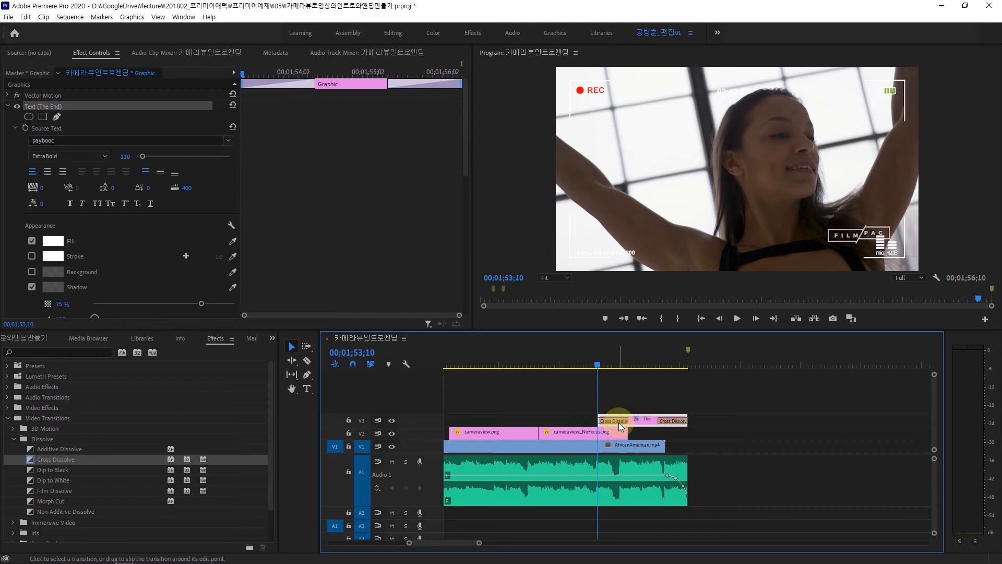
Shorten the Cross Dissolves at both ends of the "The End" title to a duration of 00;00;00;11.
click(618, 422)
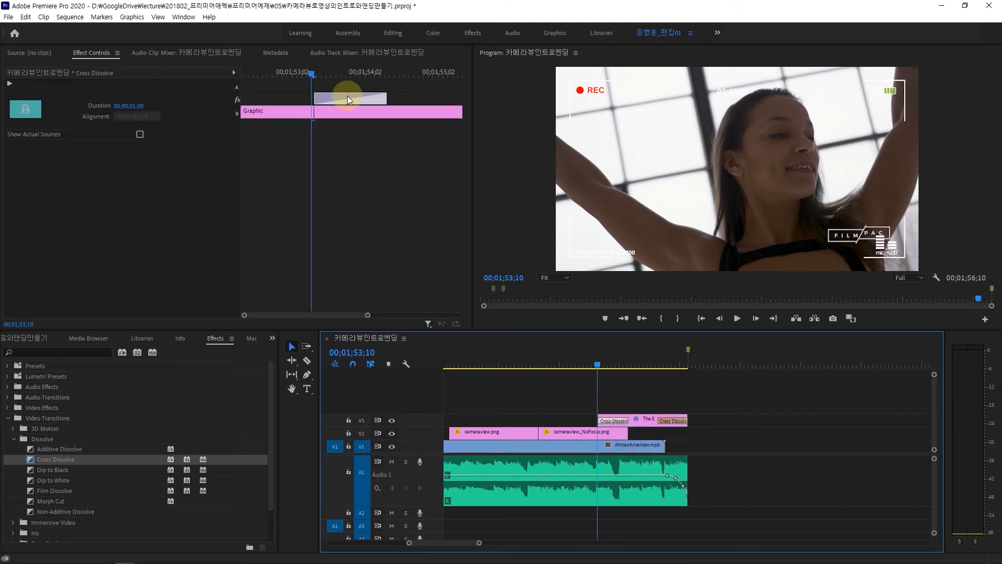
click(350, 97)
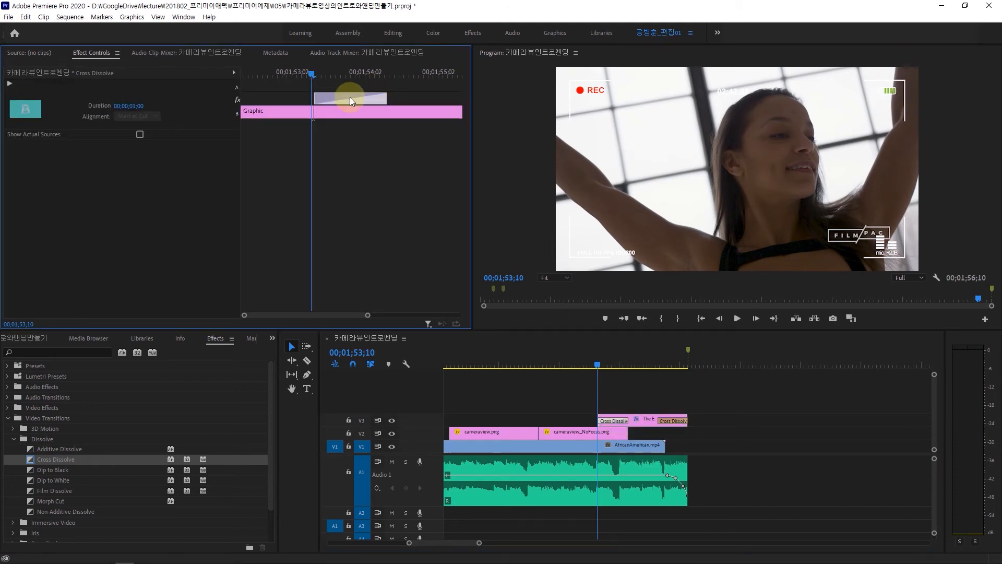
drag(384, 99, 336, 104)
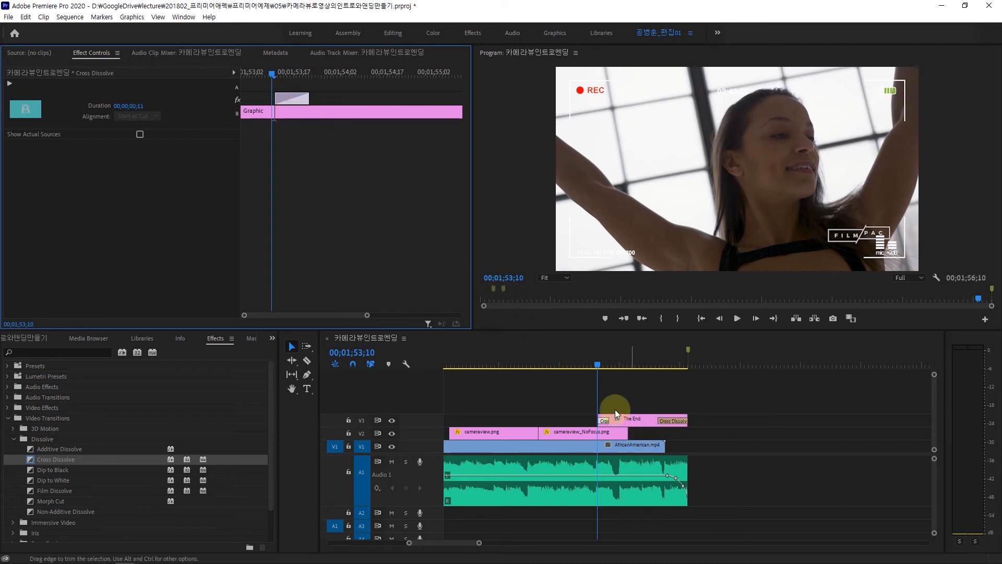
click(603, 366)
drag(603, 366, 663, 374)
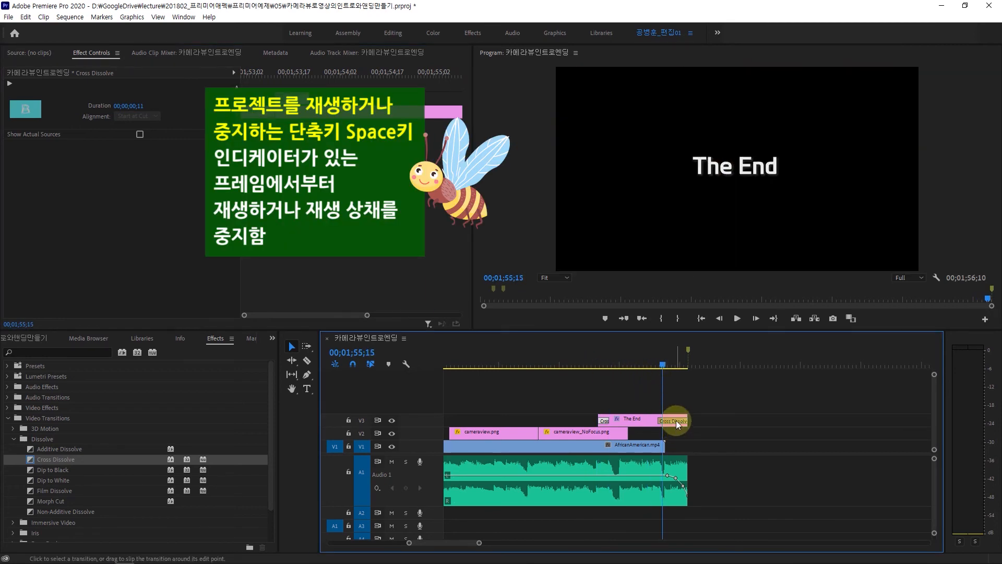
click(675, 422)
drag(316, 99, 364, 100)
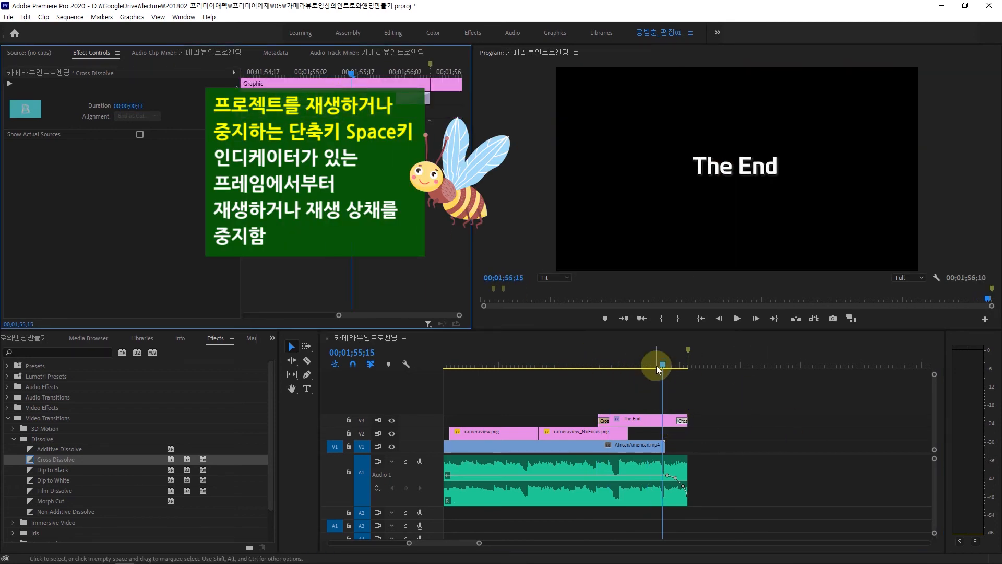
Scrub through the "The End" title and play the whole sequence from its first frame to review the edit.
drag(656, 366, 620, 386)
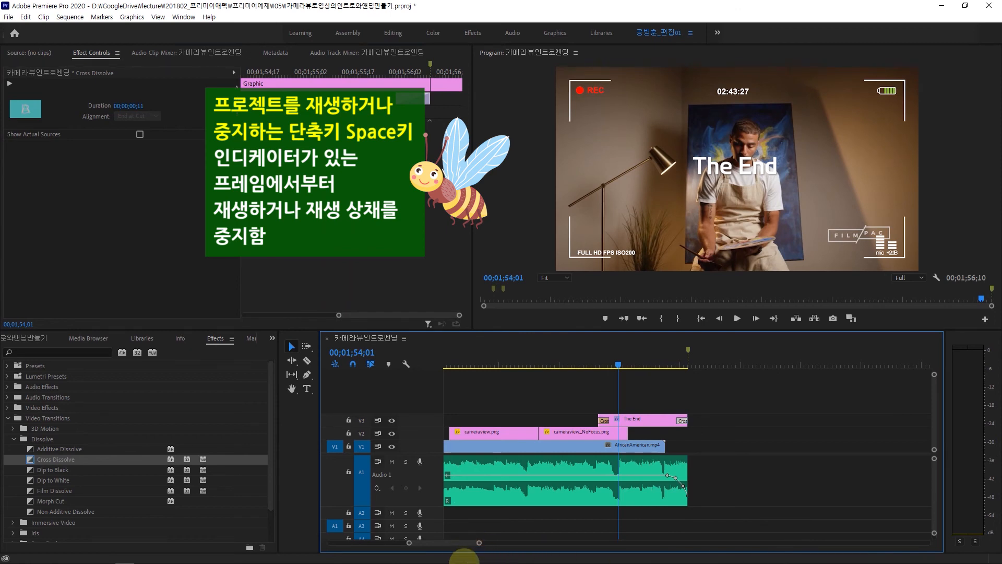
drag(417, 542, 337, 551)
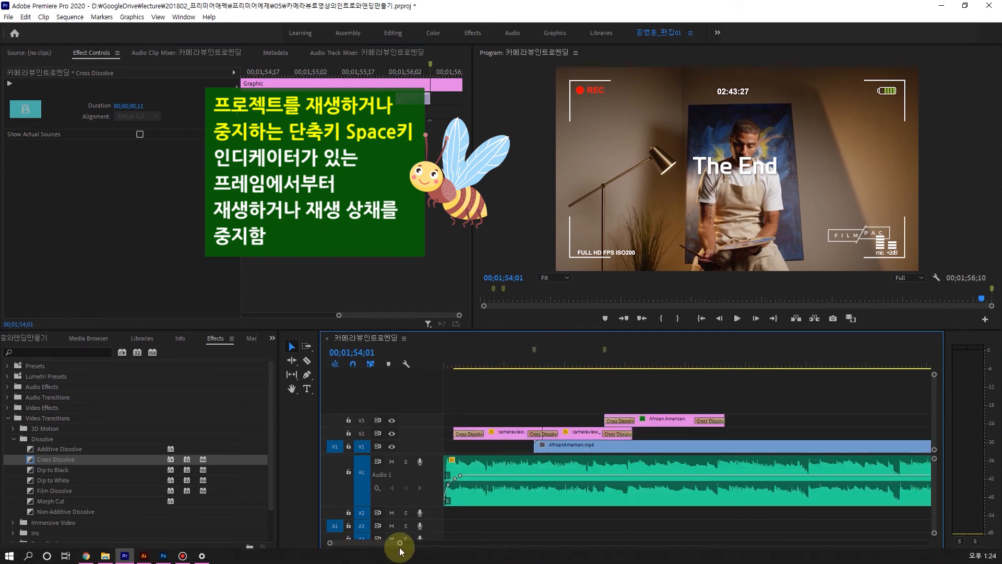
drag(400, 543, 515, 544)
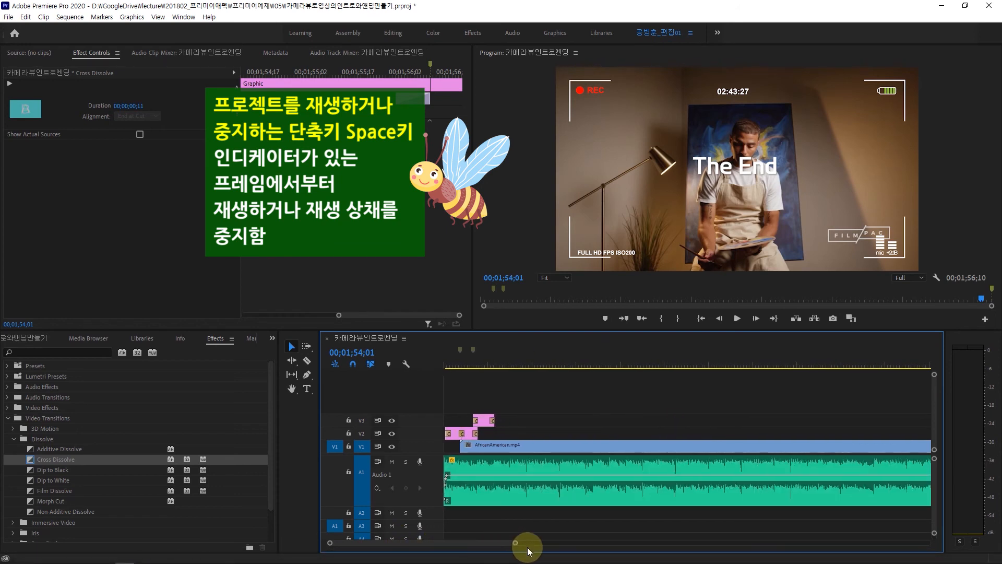
click(510, 373)
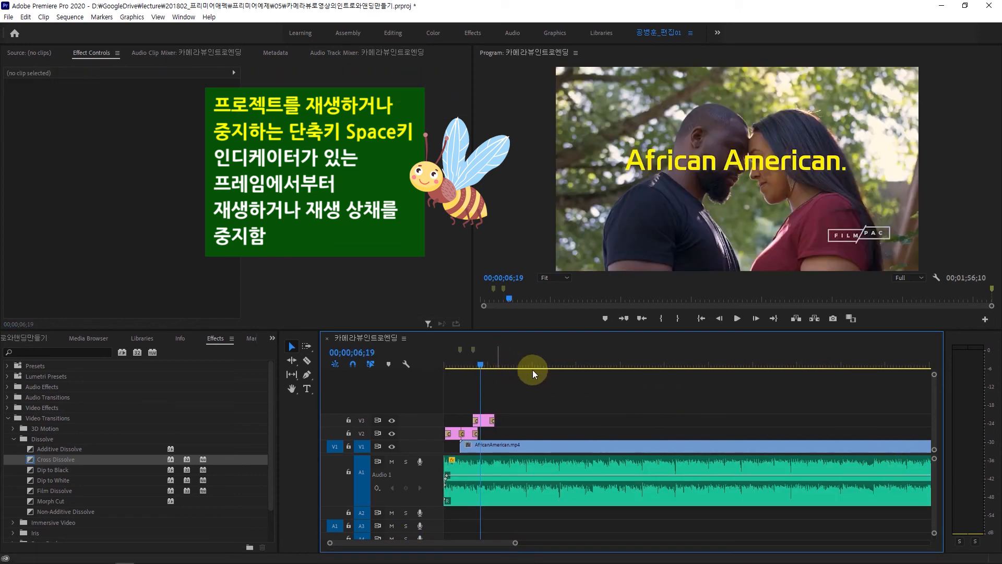
key(Home)
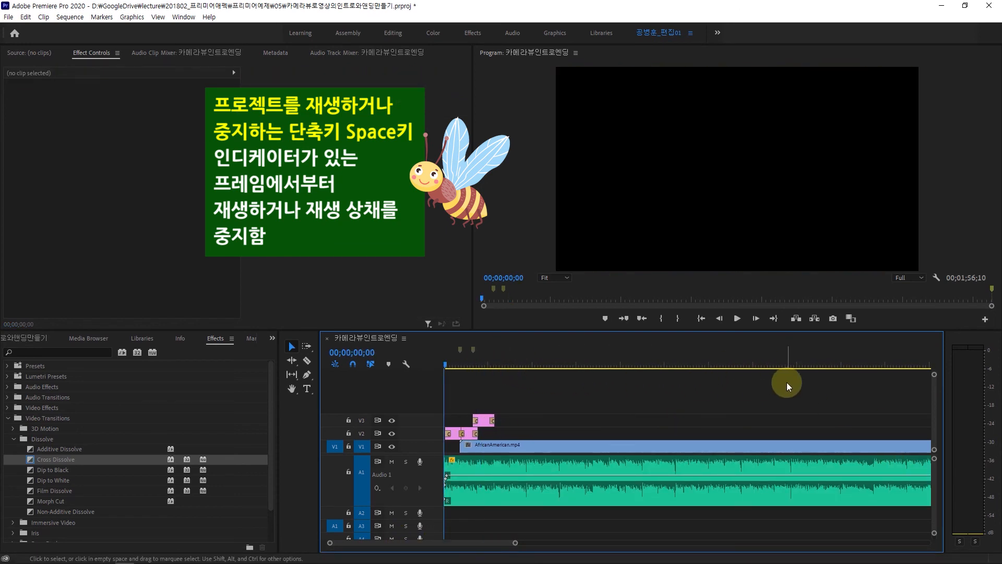
drag(516, 543, 557, 552)
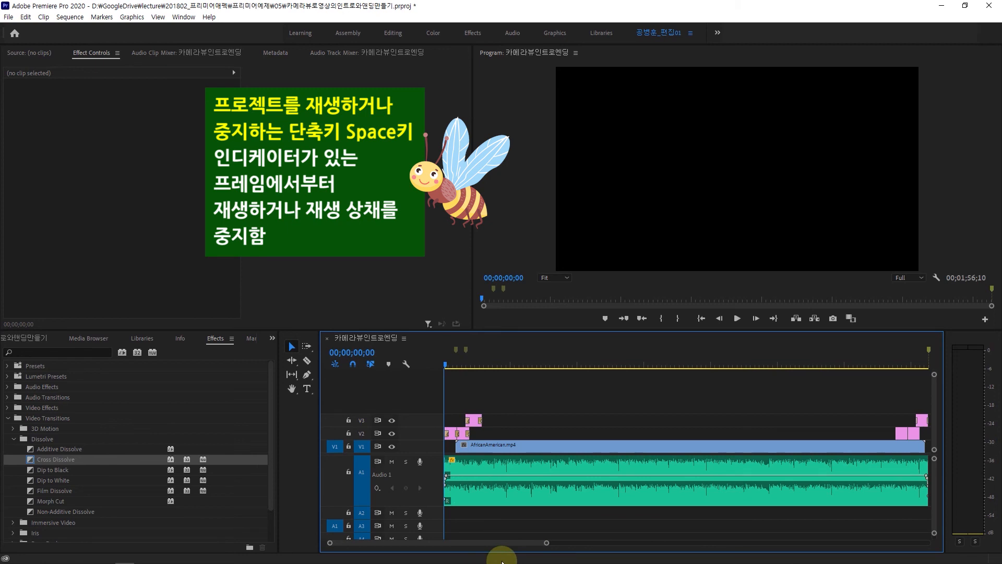
key(space)
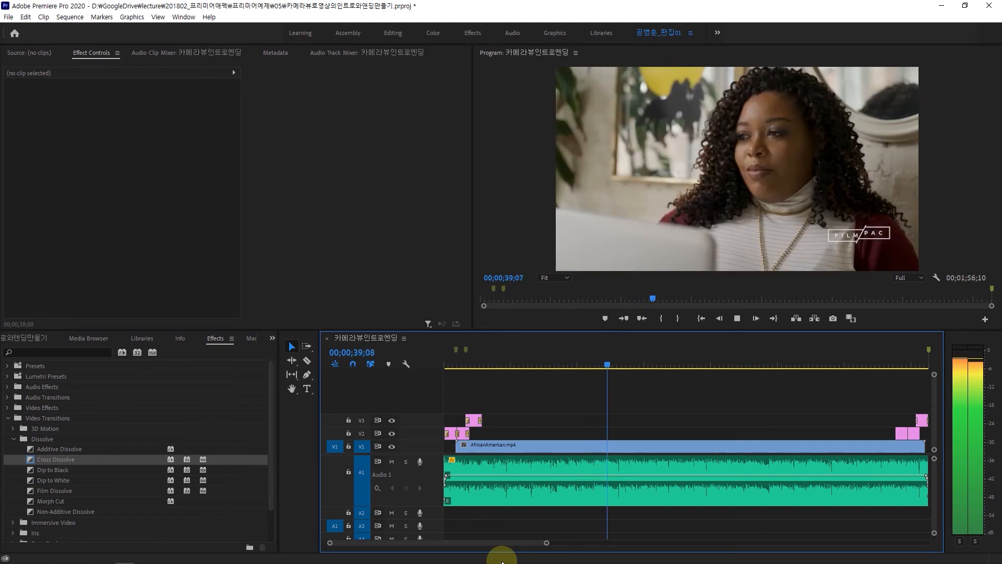
Jump to the ending section around 00;01;49;22 and play it to check how the camera-view overlays appear.
click(616, 363)
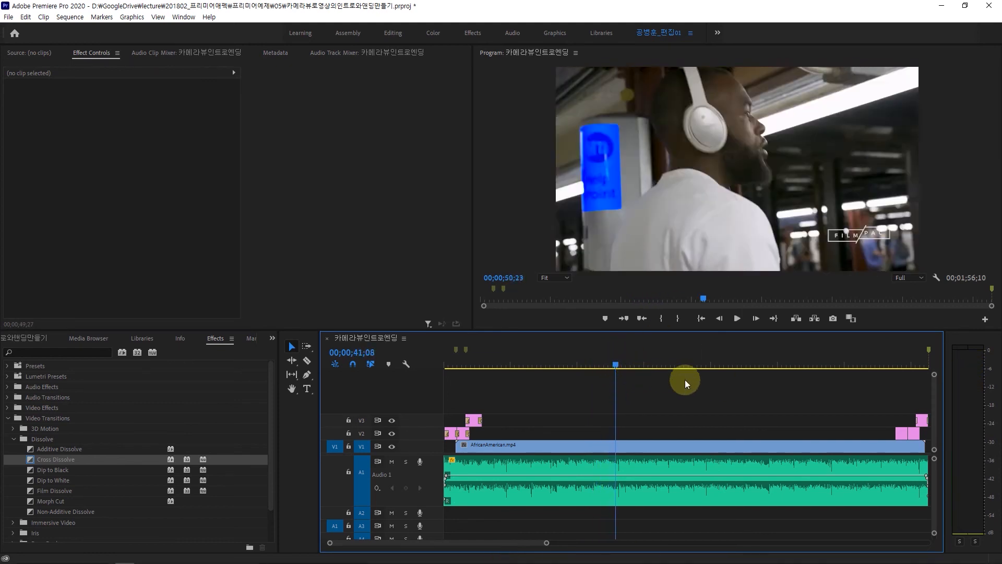
click(874, 397)
click(906, 406)
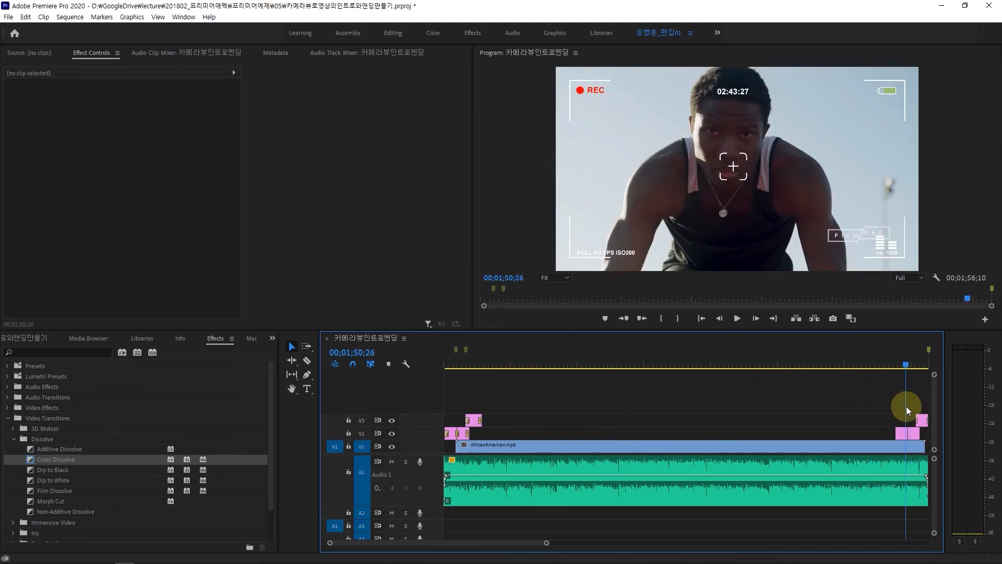
click(901, 410)
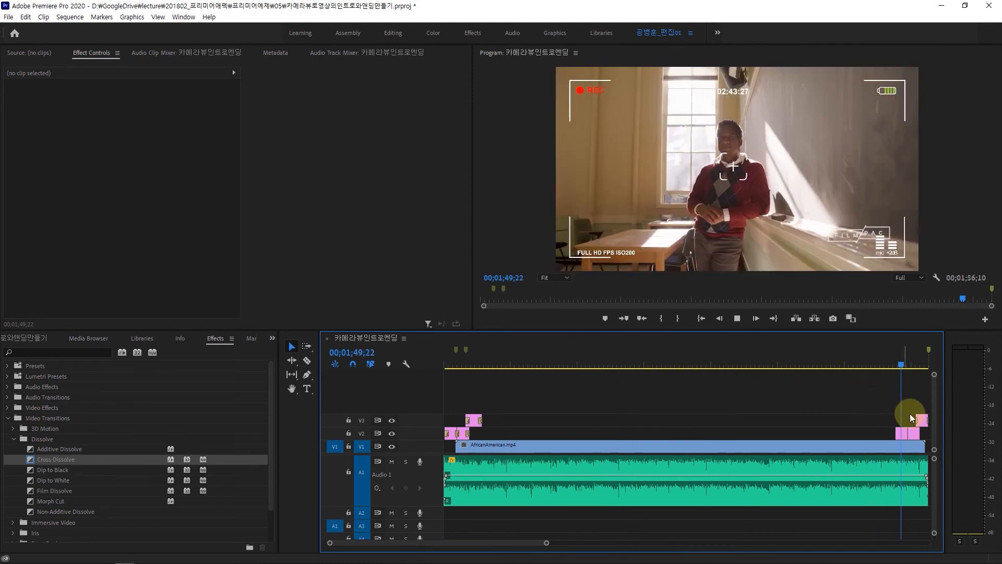
key(space)
key(space)
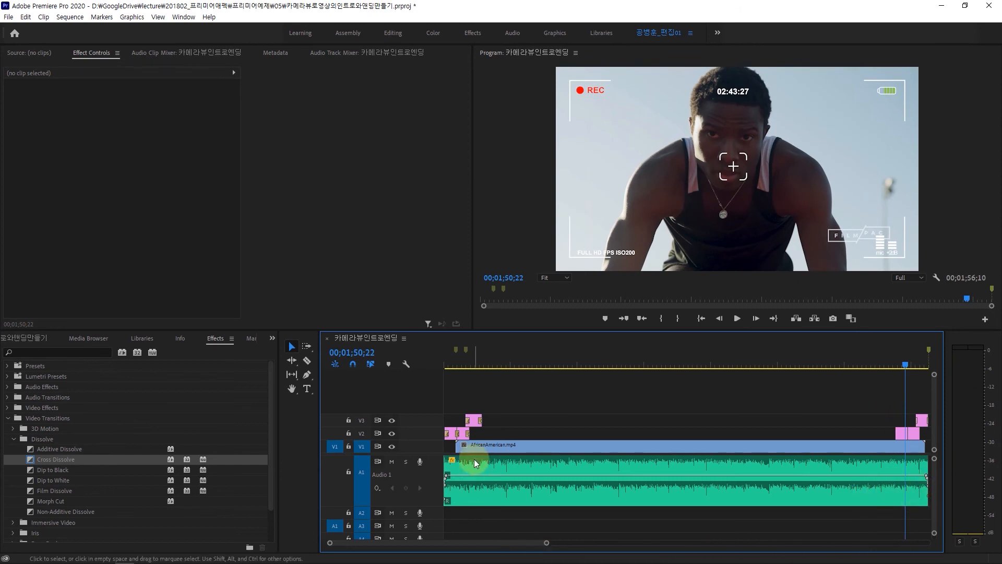
Apply Cross Dissolves to the ending overlays on V2: at the start of cameraview.png, at its cut with cameraview_NoFocus.png, and at the latter's end.
drag(545, 542, 488, 546)
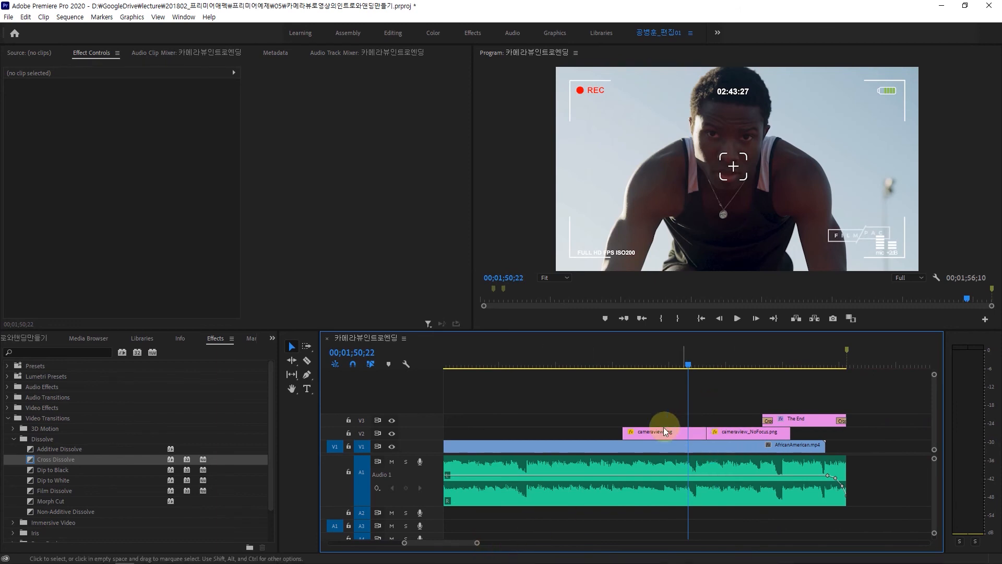
drag(36, 460, 633, 433)
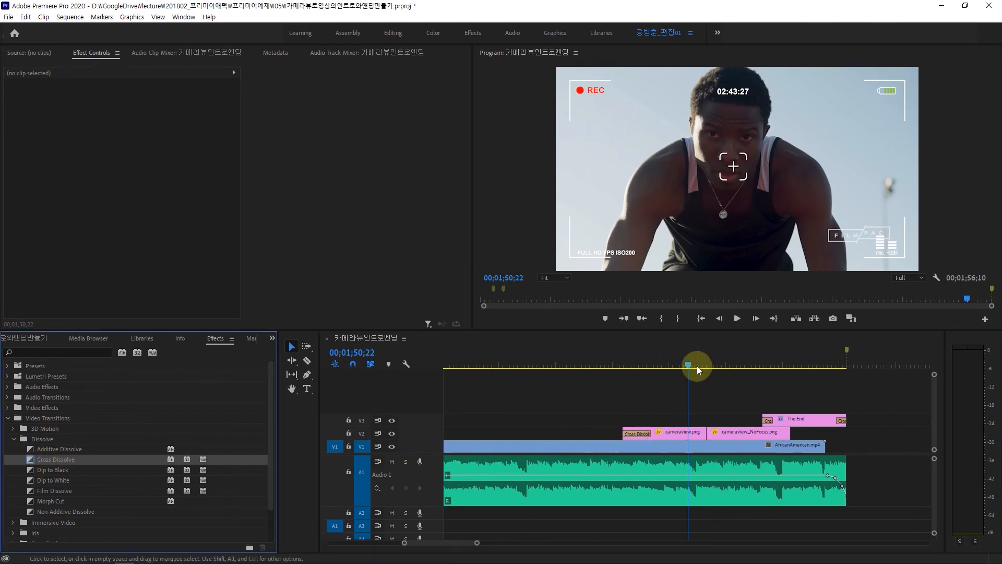
drag(697, 366, 641, 374)
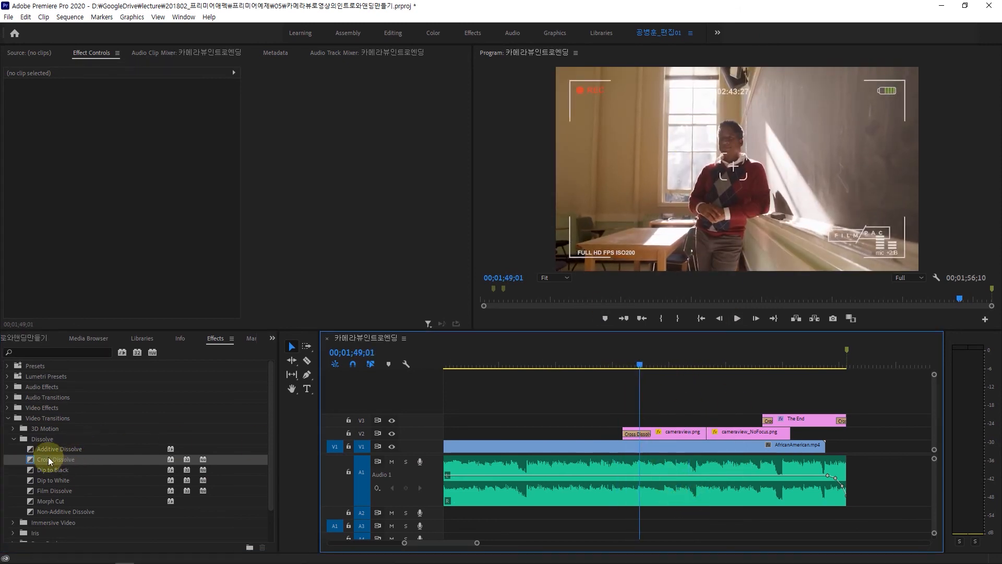
drag(34, 459, 603, 434)
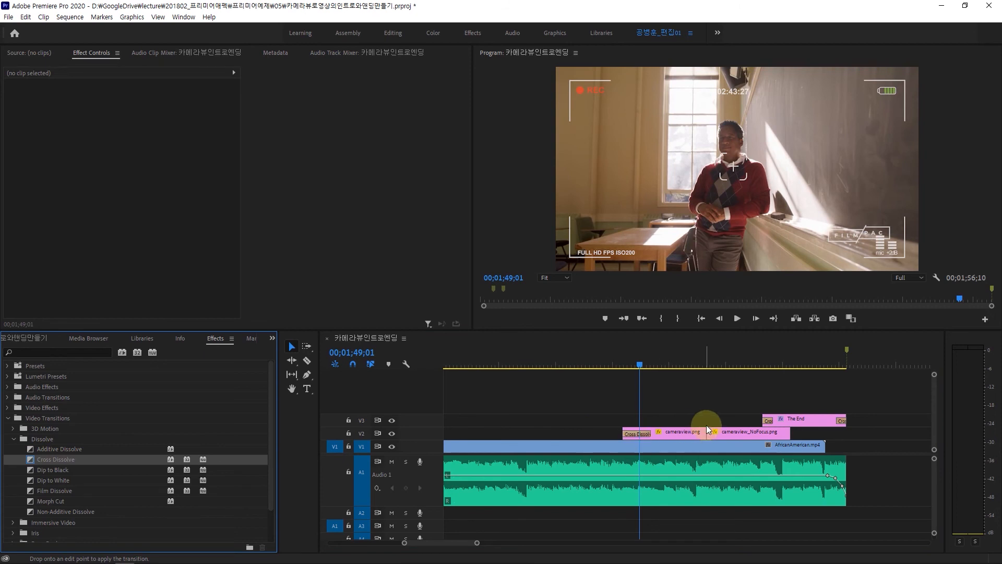
drag(707, 428, 707, 429)
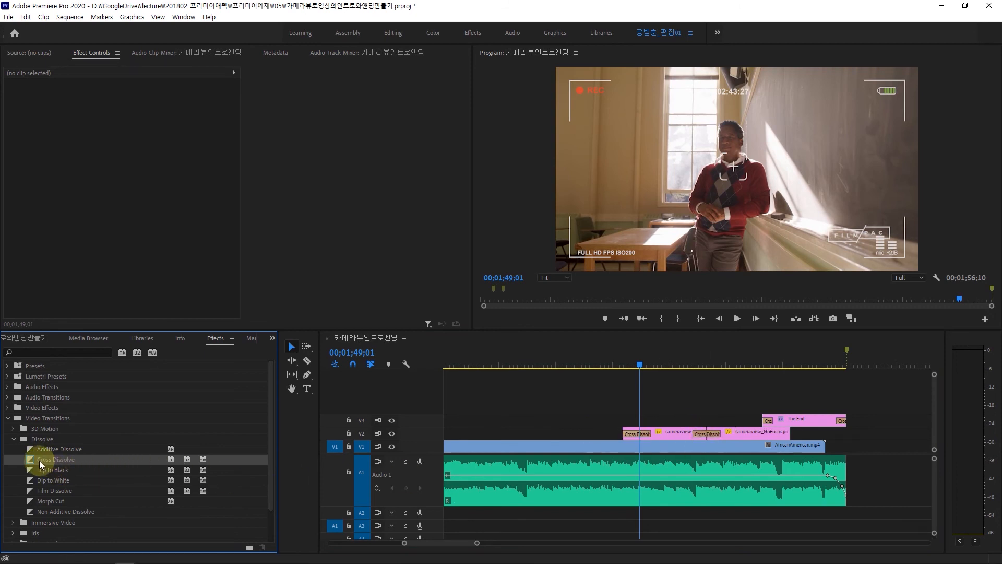
drag(39, 460, 790, 433)
Play back the ending from 00;01;51;02 through the "The End" title, and review the opening of the sequence.
drag(640, 365, 697, 365)
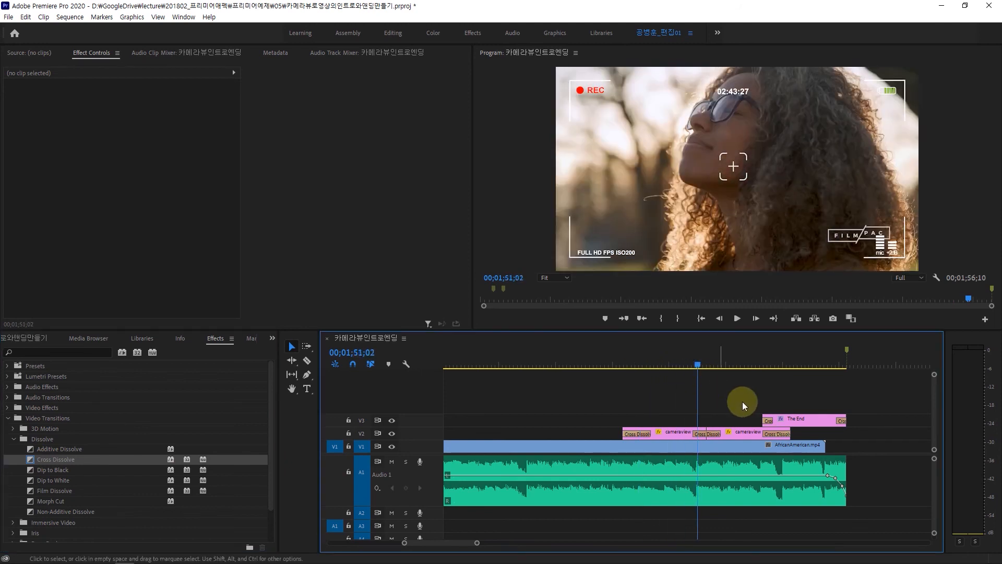
key(space)
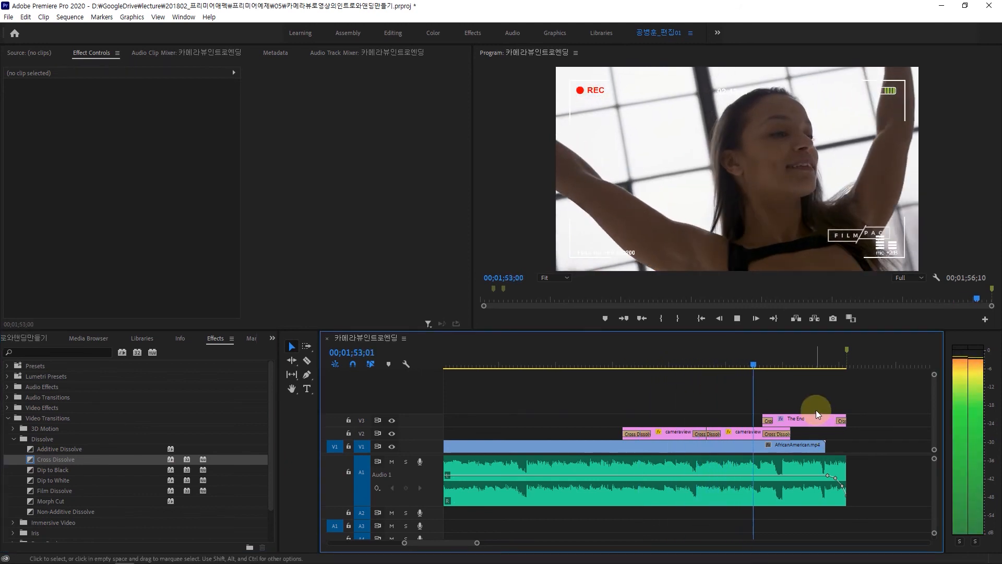
key(space)
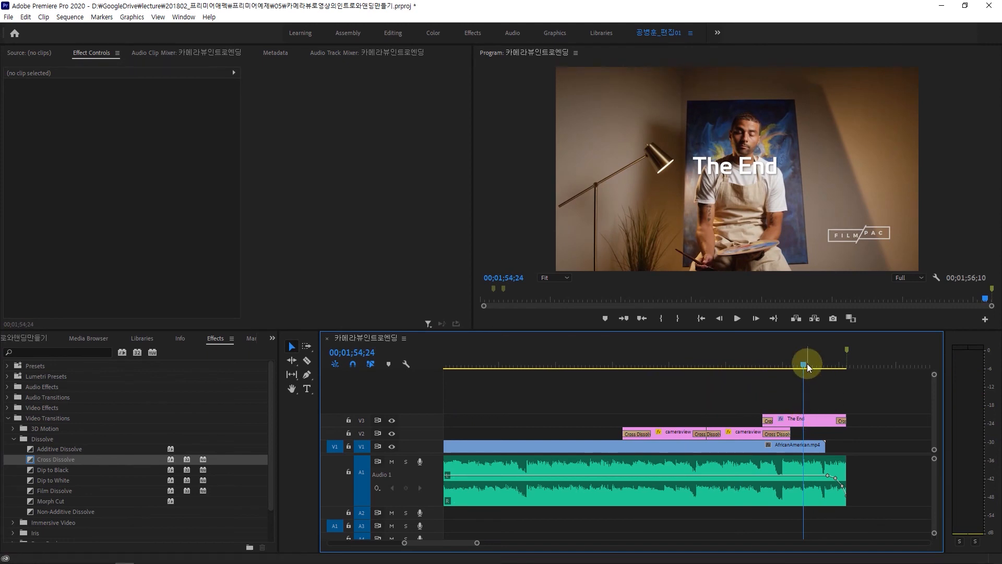
drag(804, 367, 857, 390)
key(space)
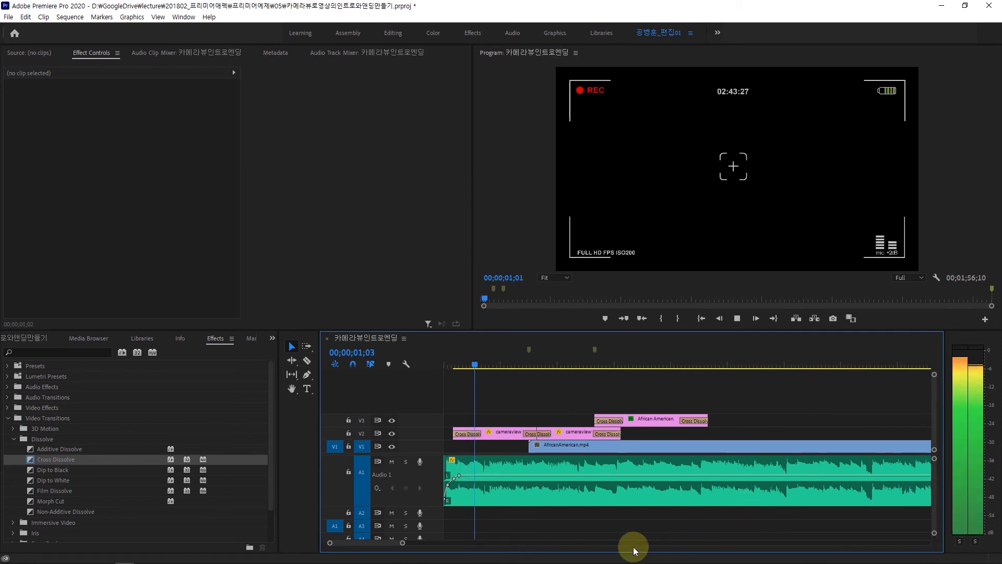
key(space)
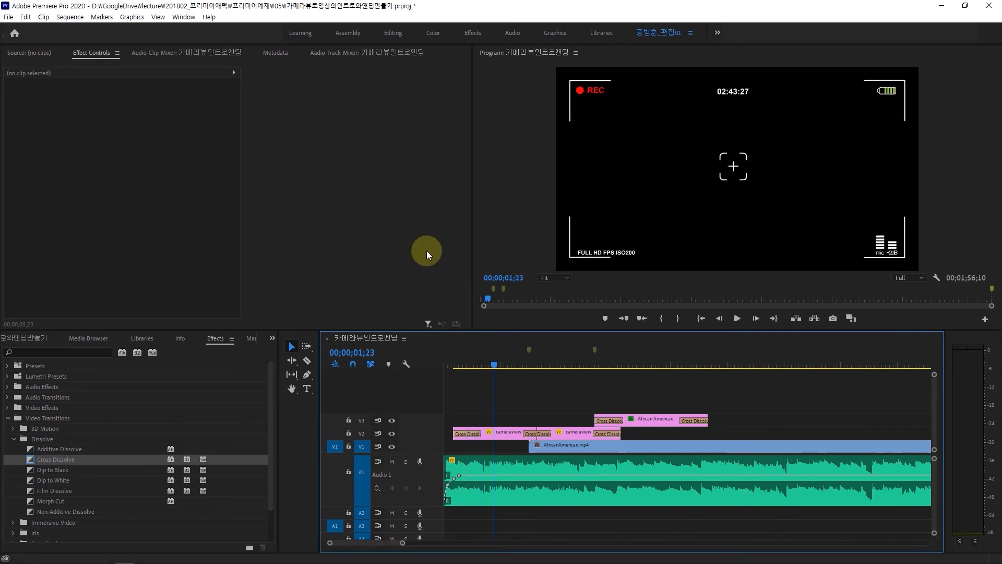
click(405, 214)
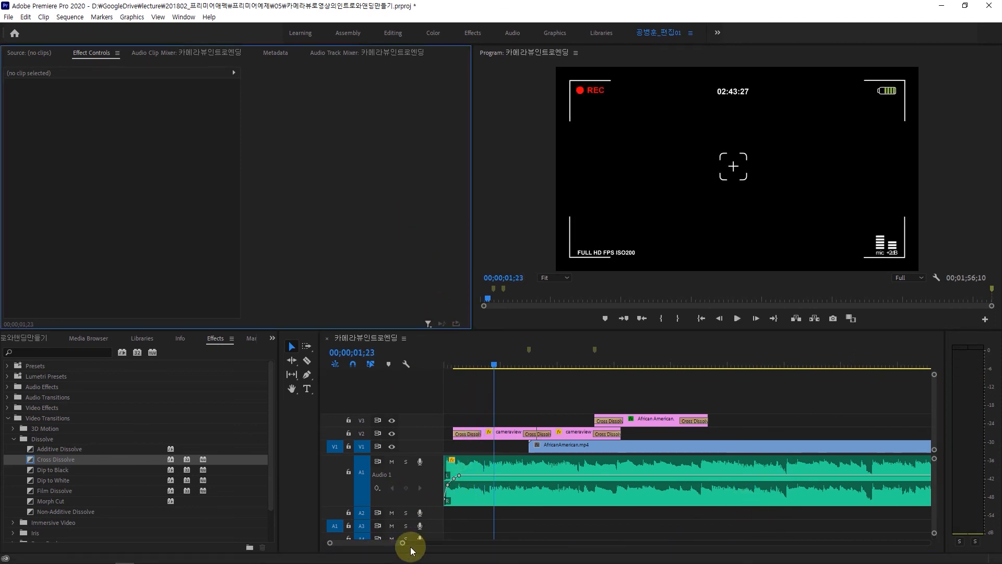
drag(403, 542, 588, 550)
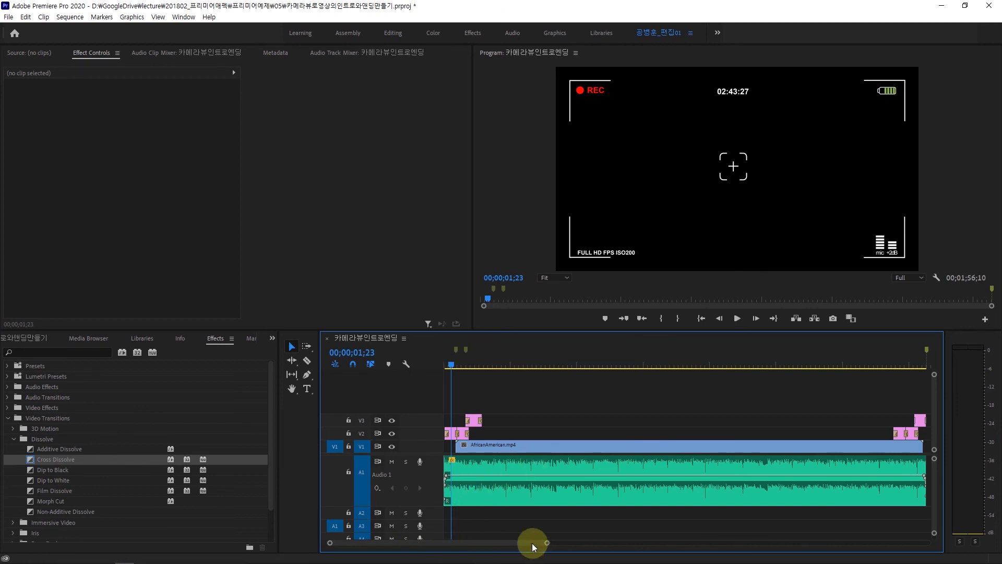
Survey the whole sequence timeline and check the "The End" title near the end of the video at 00;01;54;07.
drag(550, 541, 607, 538)
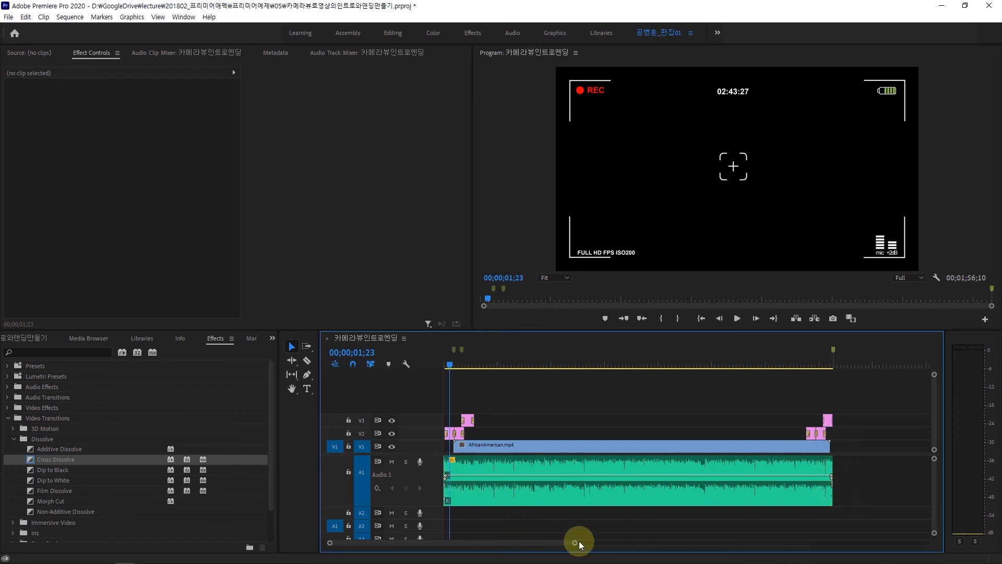
drag(577, 542, 493, 546)
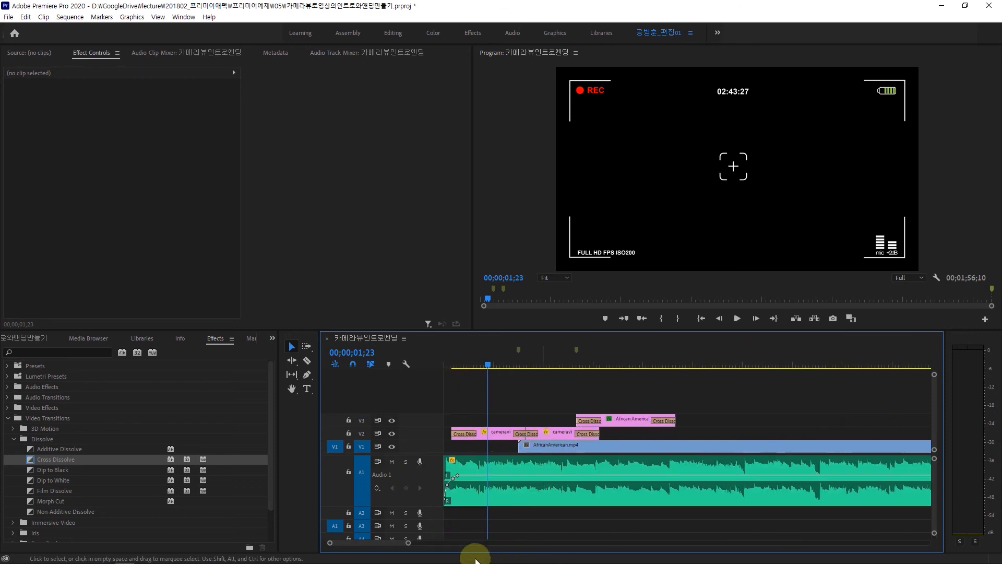
drag(409, 543, 593, 543)
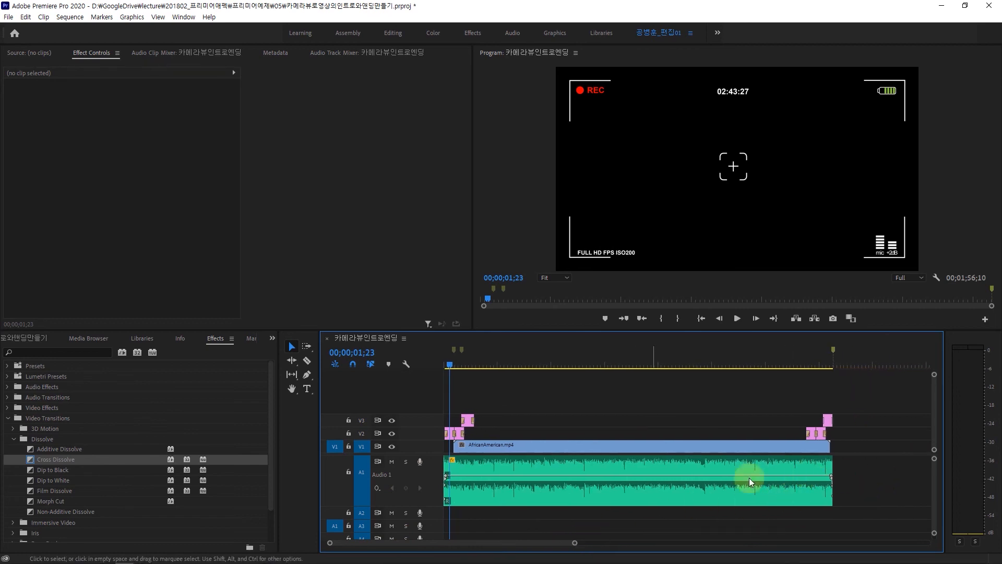
click(828, 358)
drag(572, 543, 336, 544)
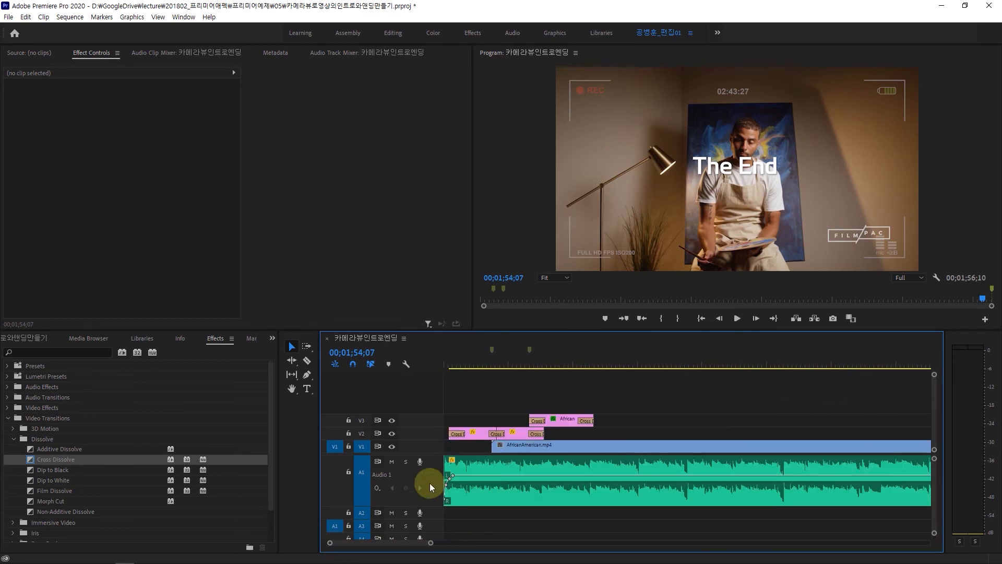
Scrub the opening camera-view overlays from 00;00;00;05 to about 00;00;03;09 and back to 00;00;01;08.
click(447, 365)
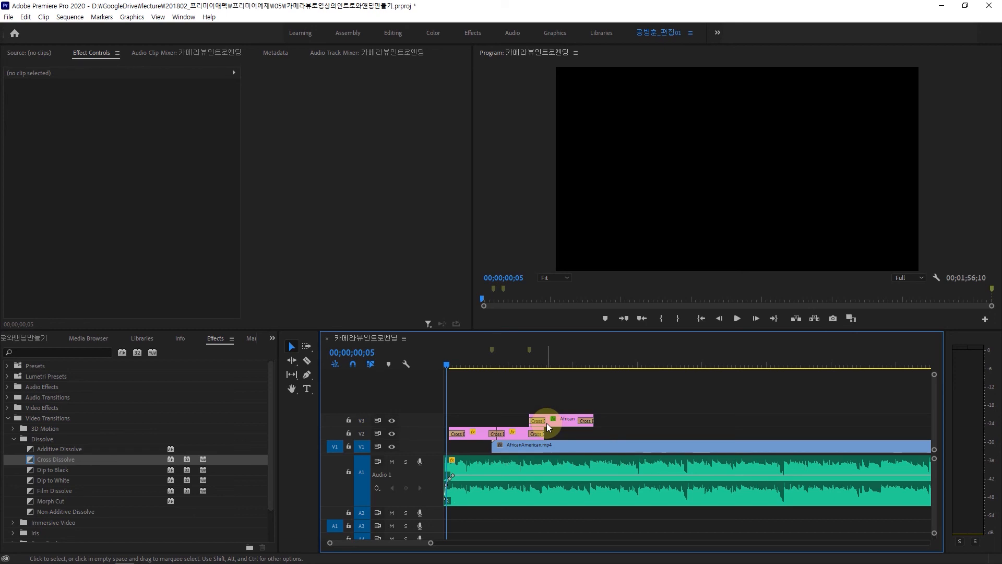
drag(445, 362, 493, 379)
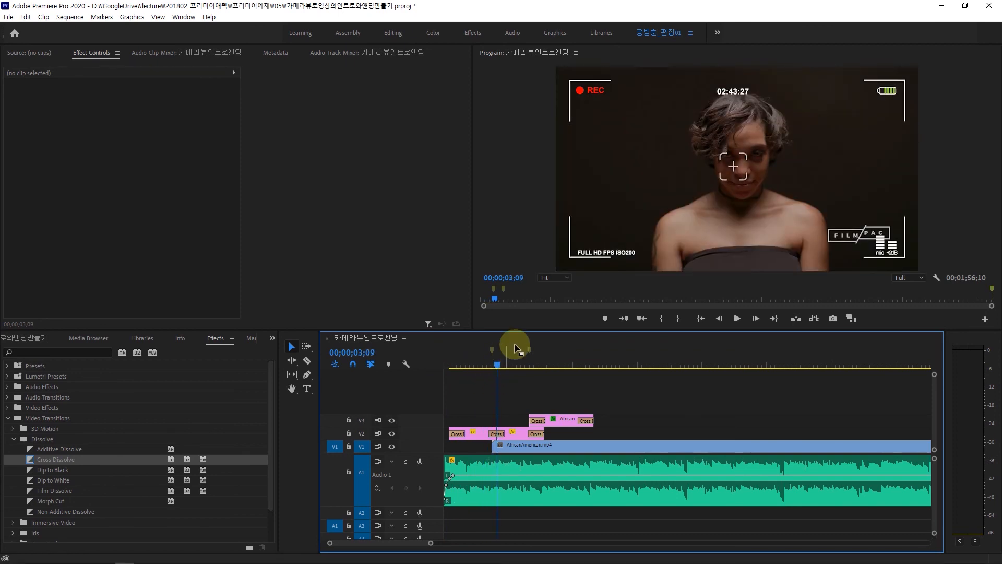
drag(501, 363, 464, 377)
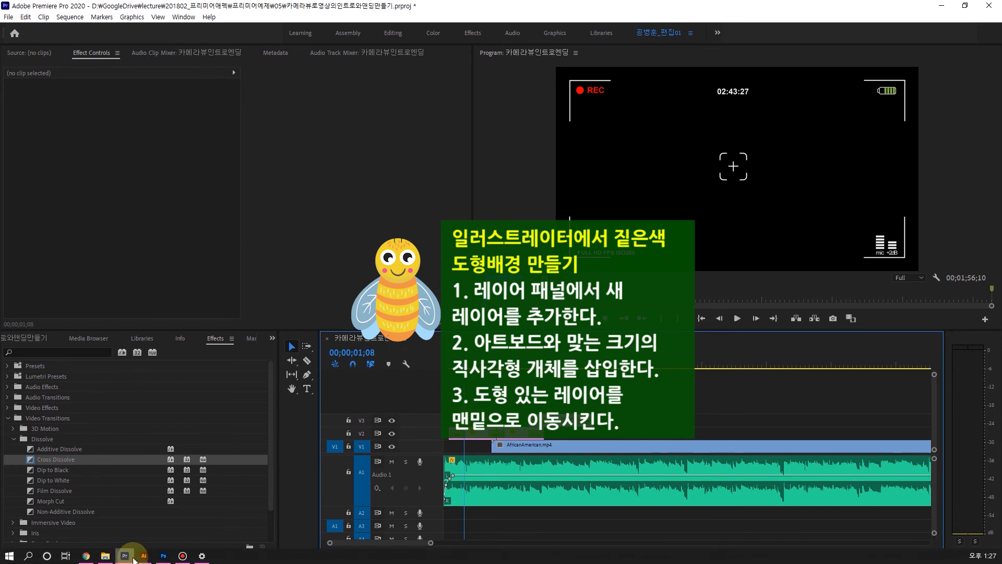
Switch to Illustrator and examine the layers and artwork of cameraview.ai and cameraview_NoFocus.ai.
click(144, 560)
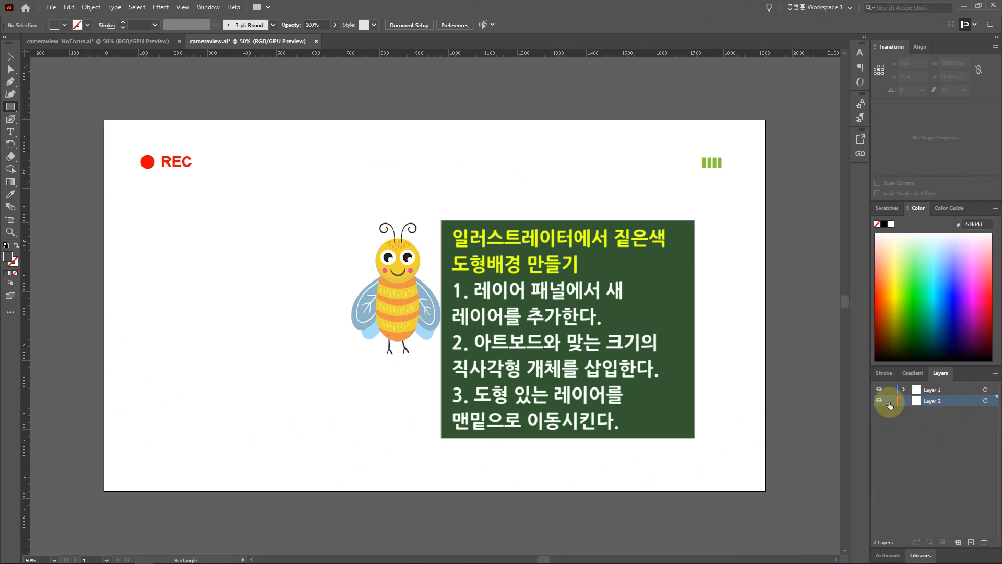
click(928, 393)
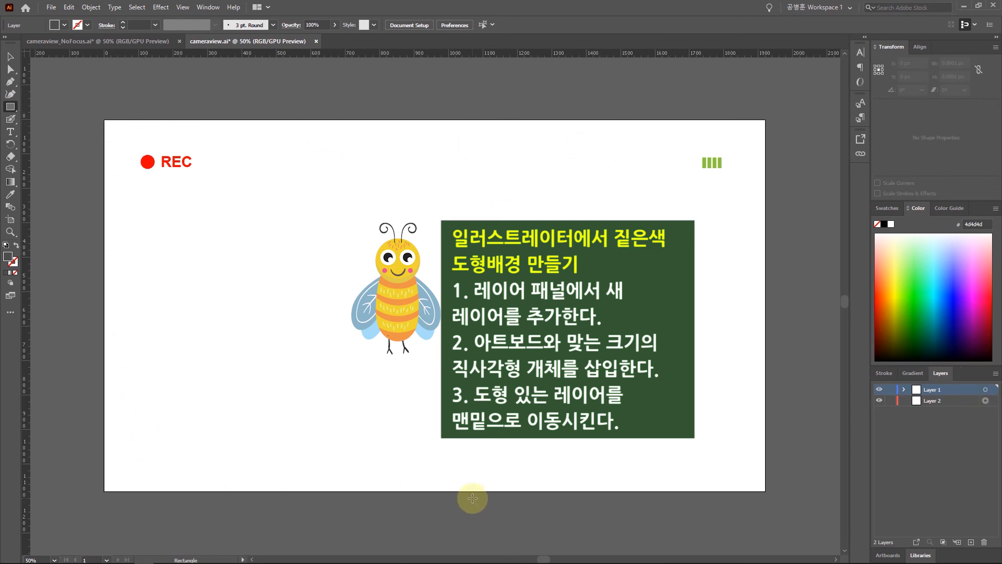
click(115, 45)
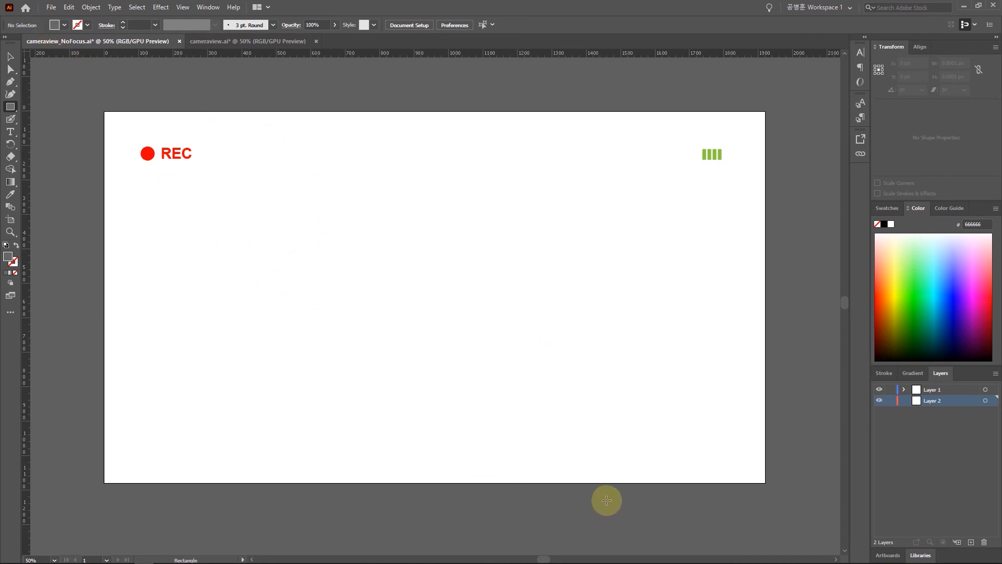
mouse_move(307, 561)
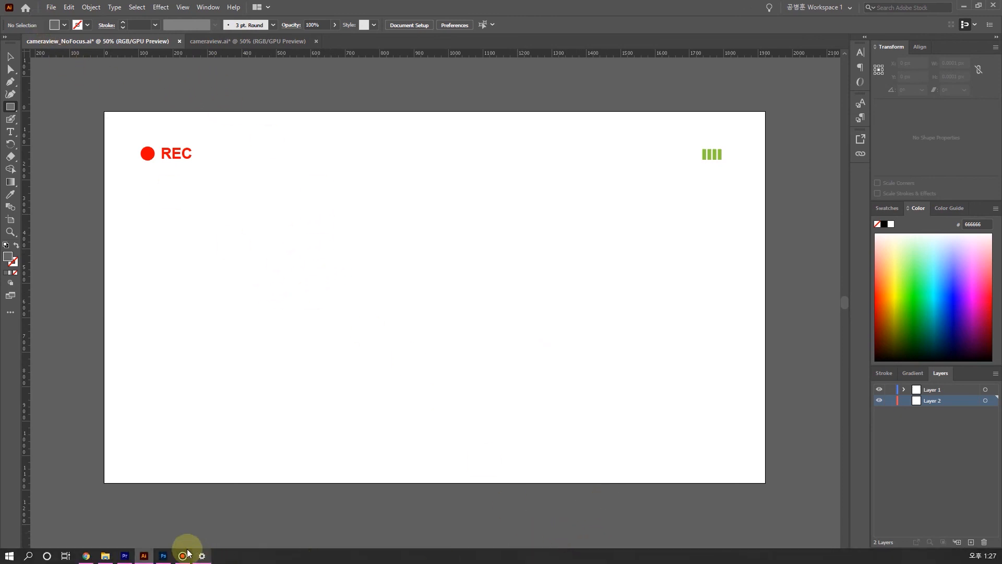
Switch back to Premiere Pro and preview the project's cameraview.png and cameraview_NoFocus.png in the Source monitor.
click(125, 556)
mouse_move(149, 558)
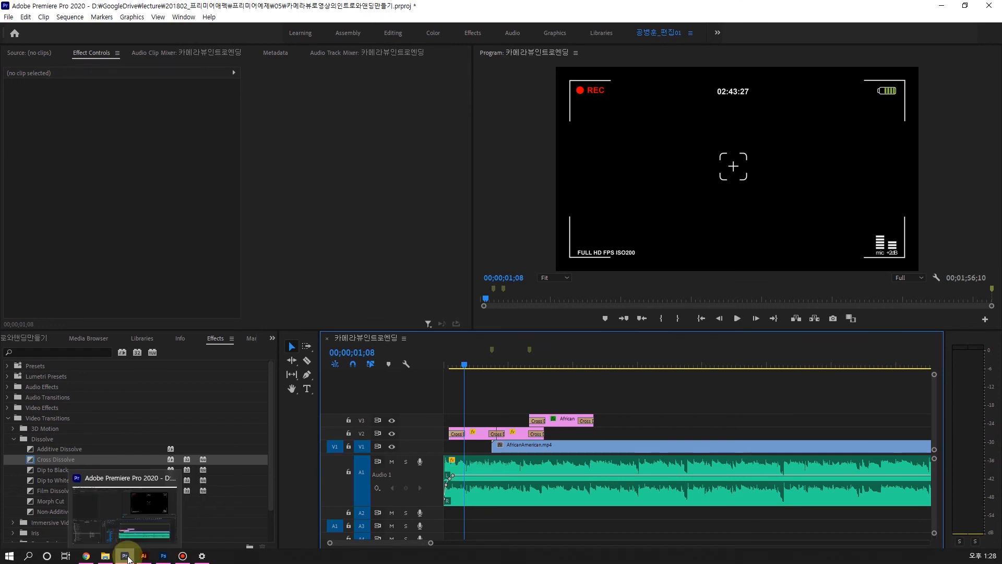
click(24, 340)
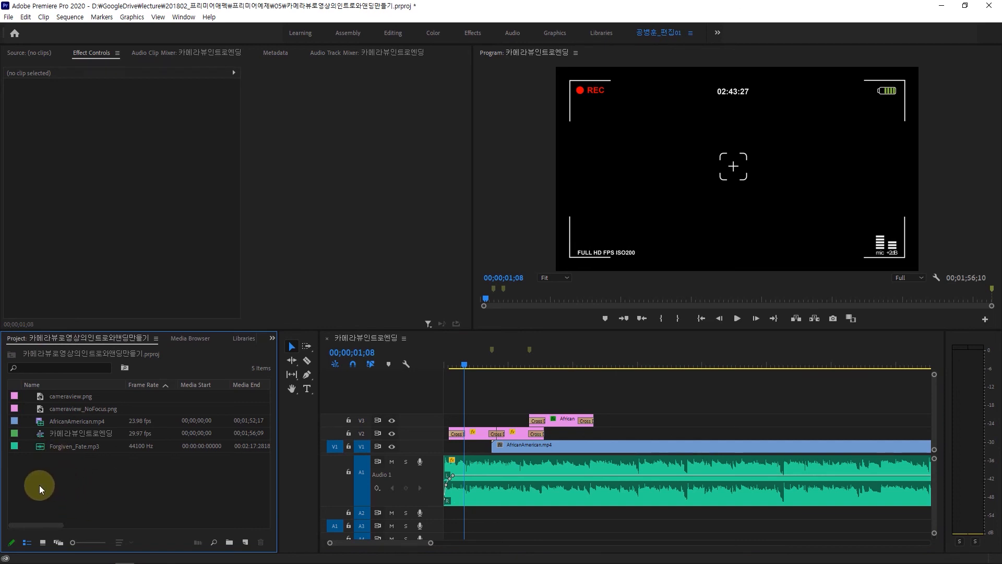
click(38, 396)
double_click(39, 396)
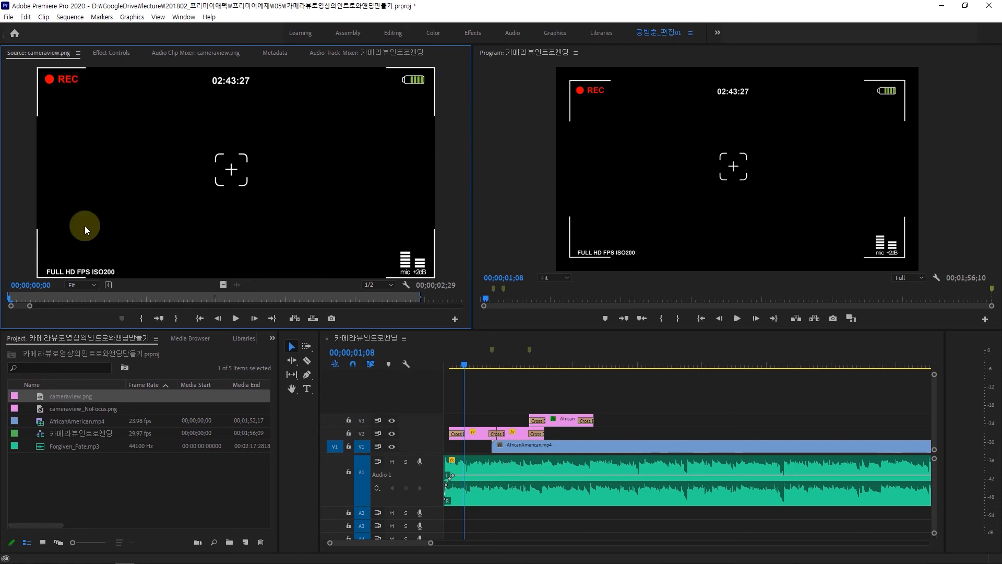
click(40, 411)
double_click(40, 415)
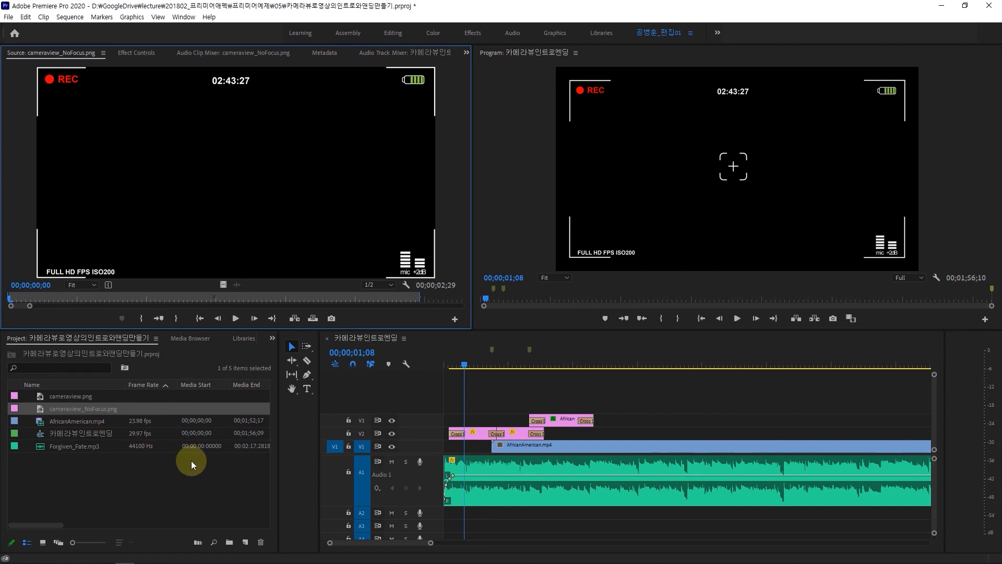
Deselect the project items and scrub the sequence past the opening title to 00;00;13;02.
click(82, 501)
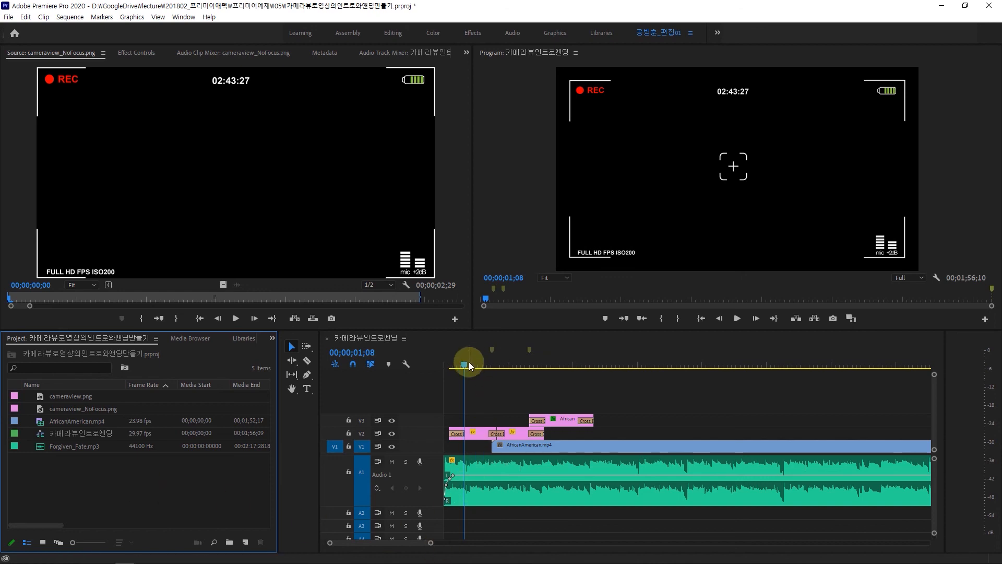
drag(469, 364, 656, 387)
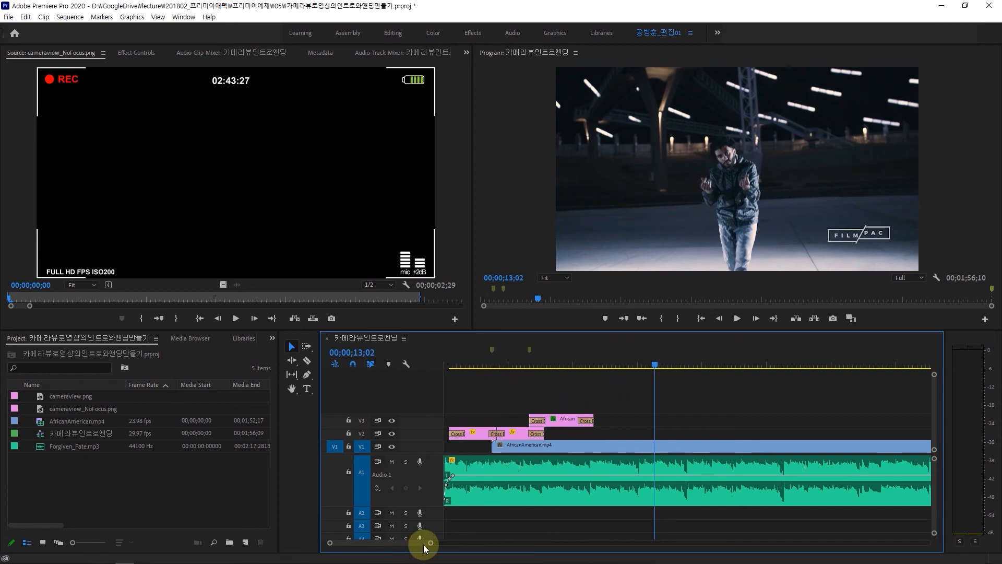